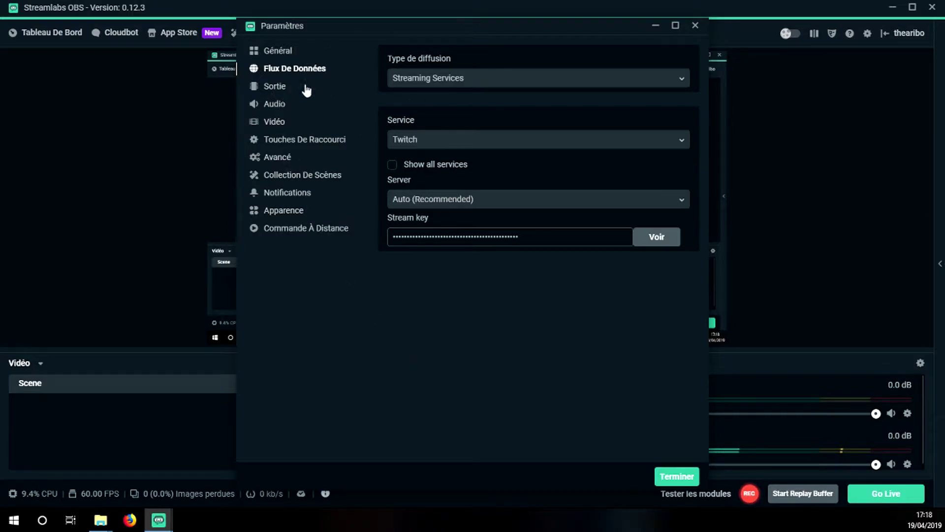
Step: Open the output settings and review the streaming encoder, output resolution, keyframe interval, rate control and bitrate options
left_click(270, 89)
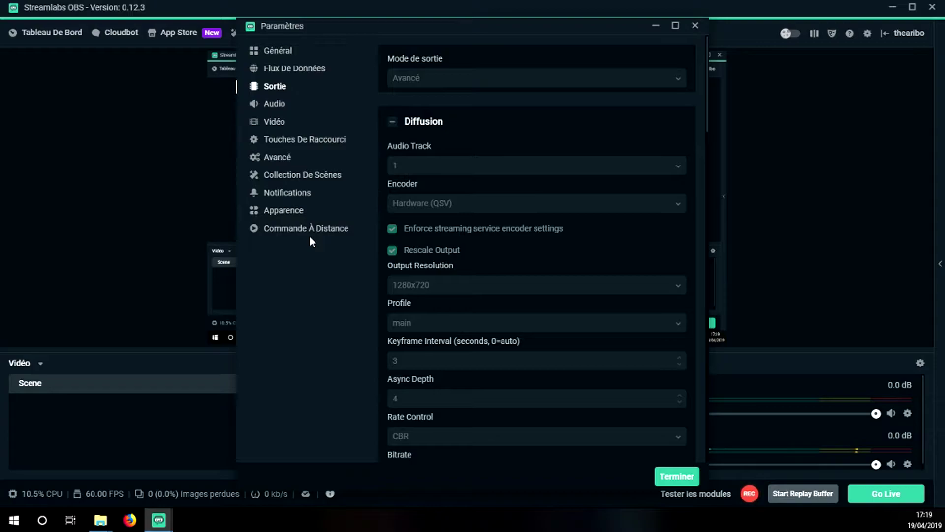
scroll(421, 206, "down", 2)
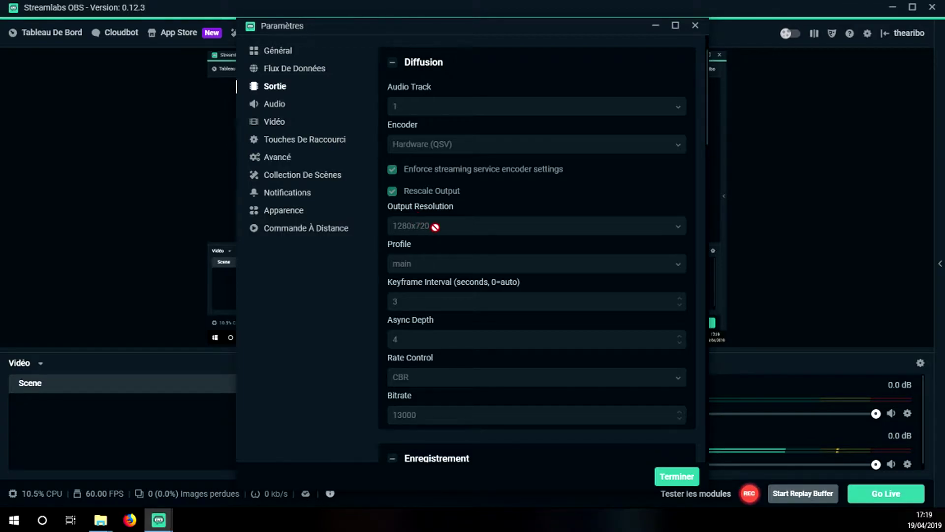
scroll(460, 216, "down", 1)
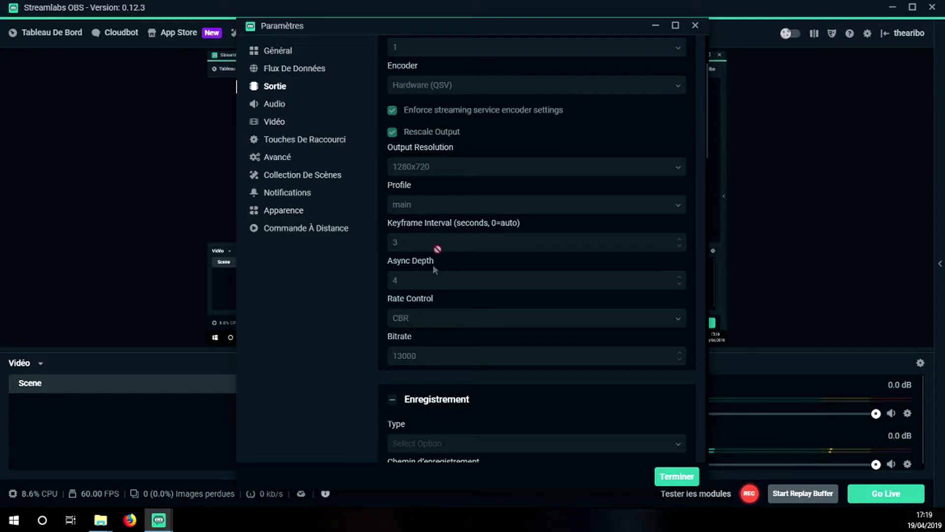
scroll(415, 267, "down", 1)
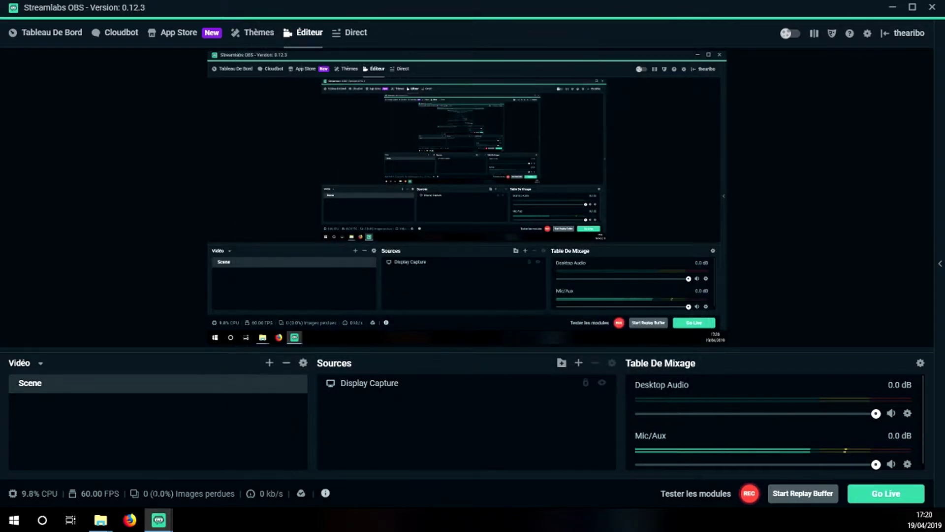
mouse_move(173, 513)
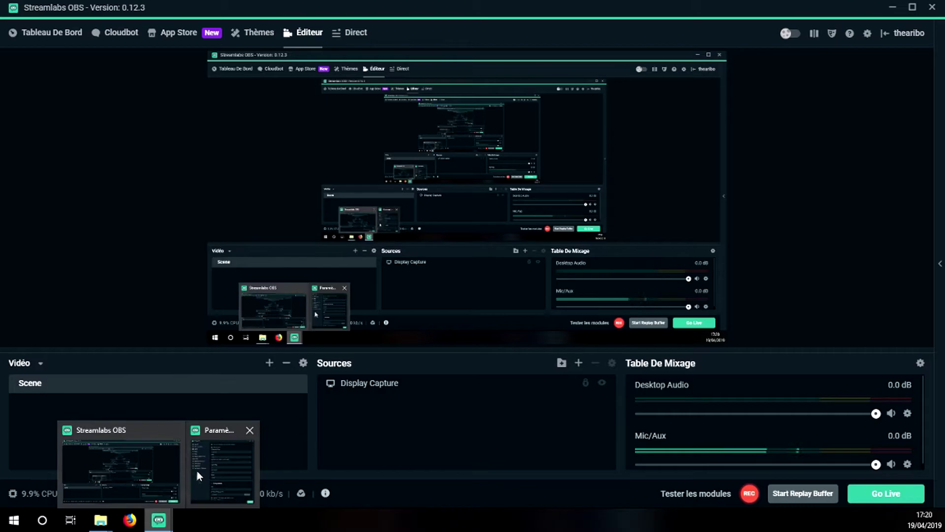
left_click(192, 471)
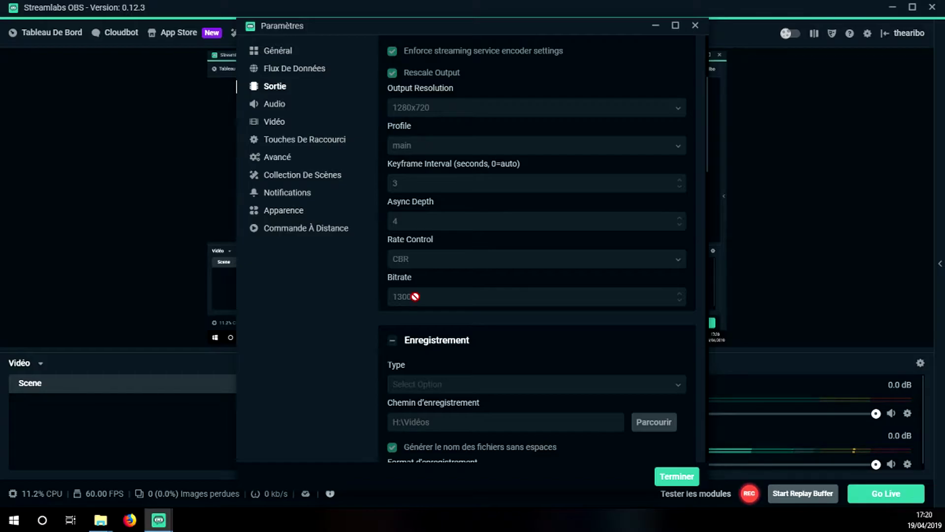
Step: Examine the recording settings, including the path, file format, audio track, encoder, target usage, rate control and bitrate
scroll(431, 302, "down", 2)
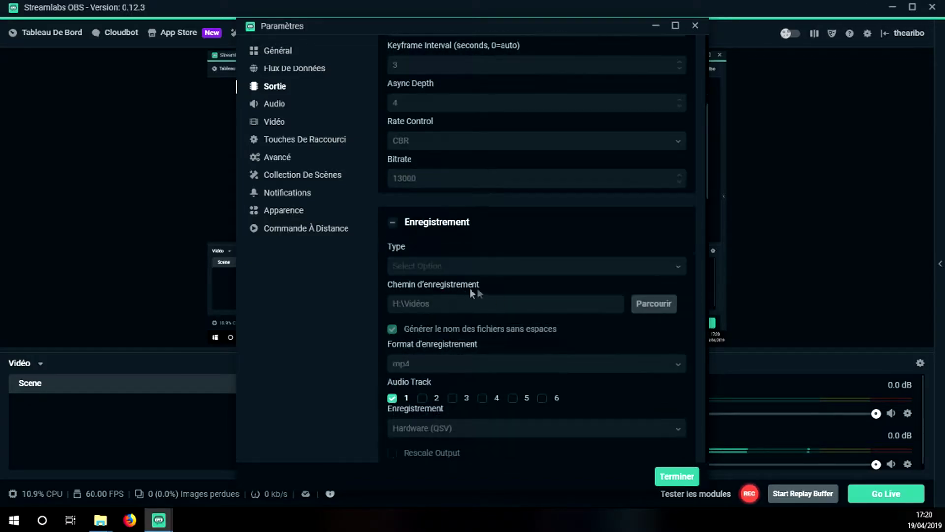
scroll(414, 256, "down", 2)
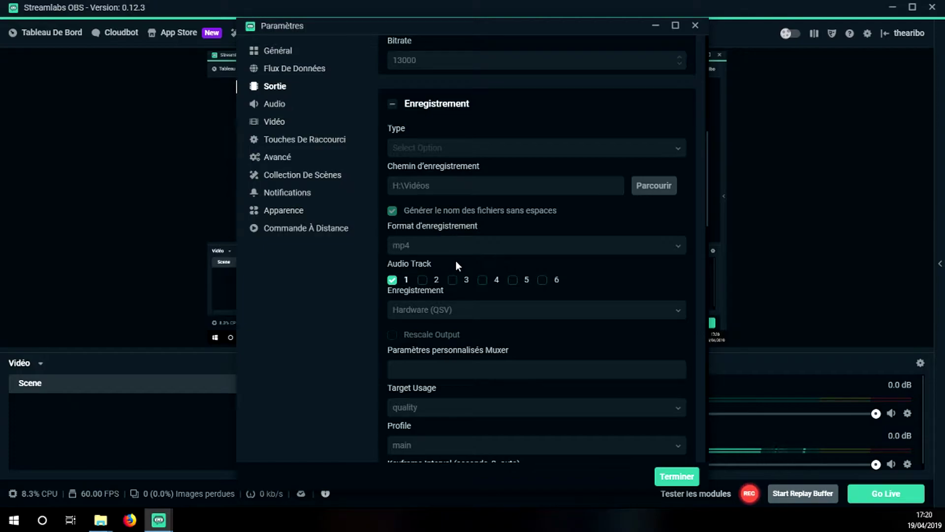
scroll(454, 249, "down", 1)
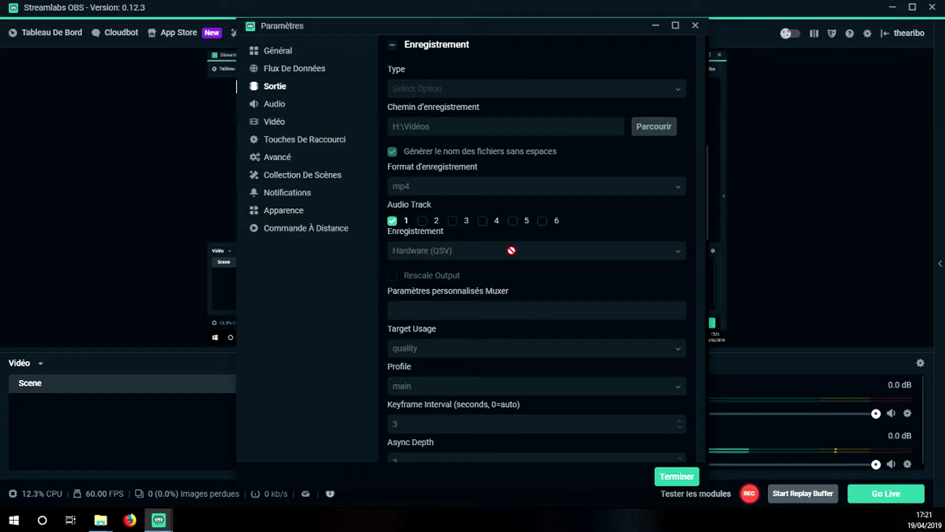
scroll(511, 250, "down", 2)
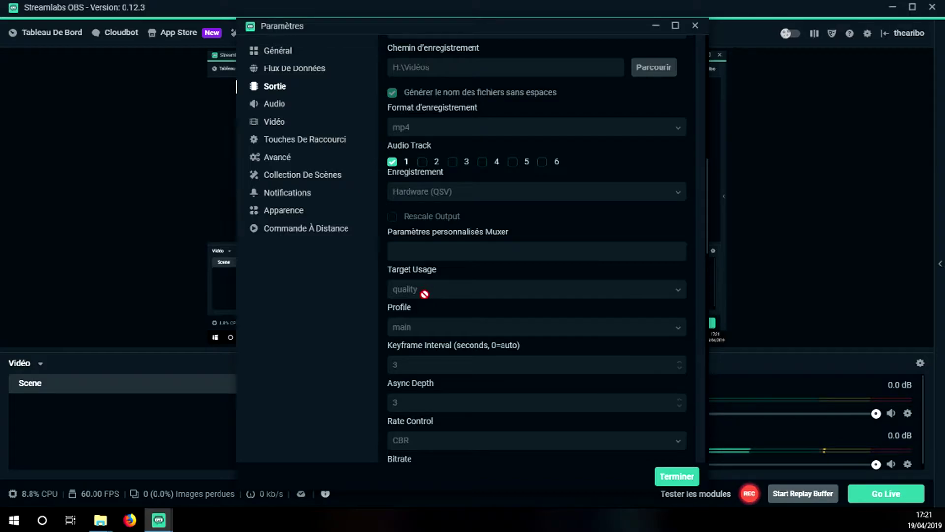
scroll(424, 294, "down", 1)
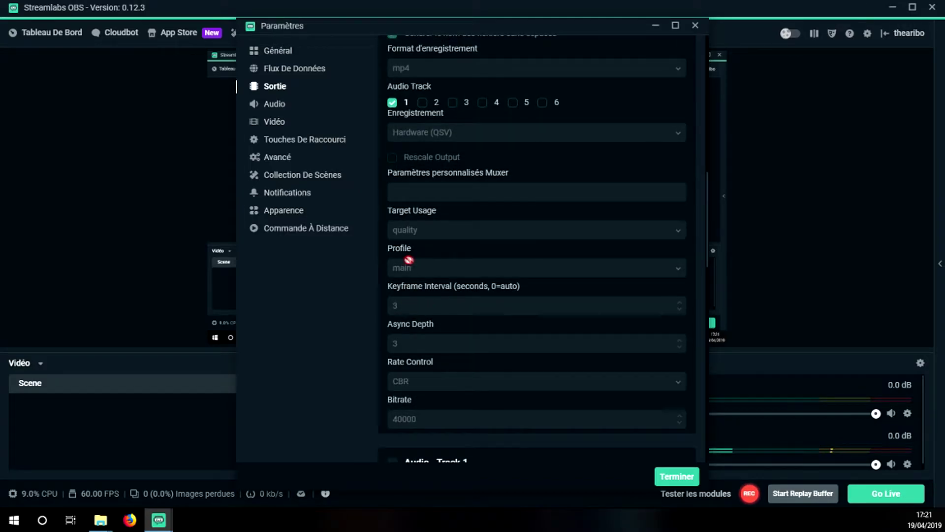
scroll(414, 260, "down", 1)
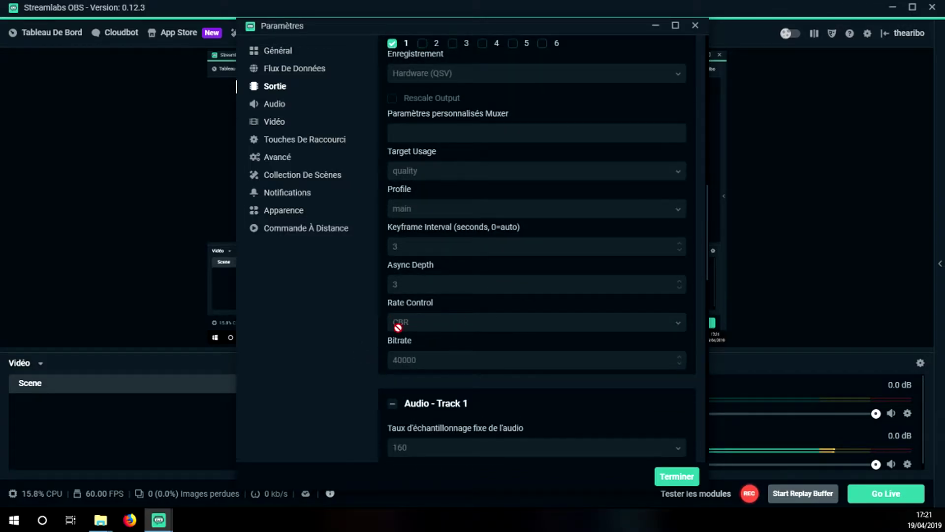
scroll(423, 325, "up", 1)
scroll(424, 305, "down", 1)
scroll(427, 349, "up", 2)
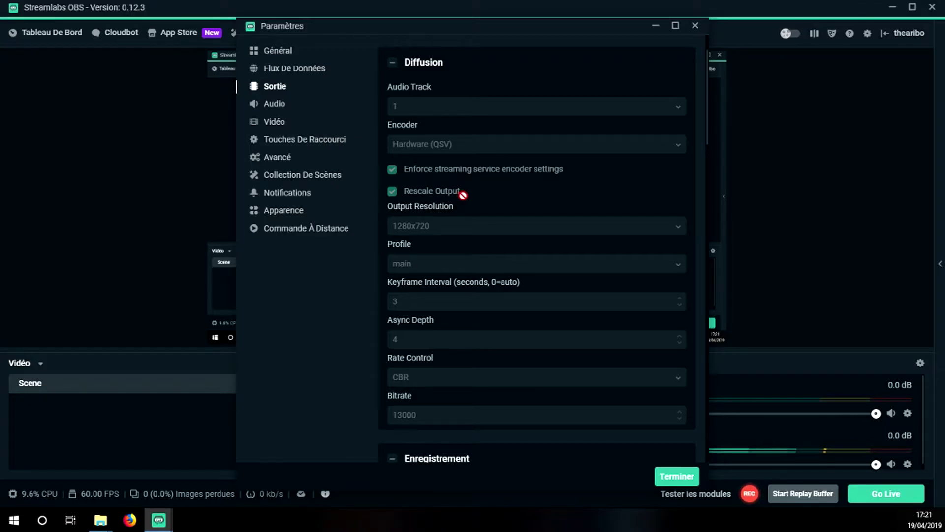
Step: Review the recording bitrate again, and examine the settings for the audio tracks and the replay buffer
scroll(463, 201, "down", 6)
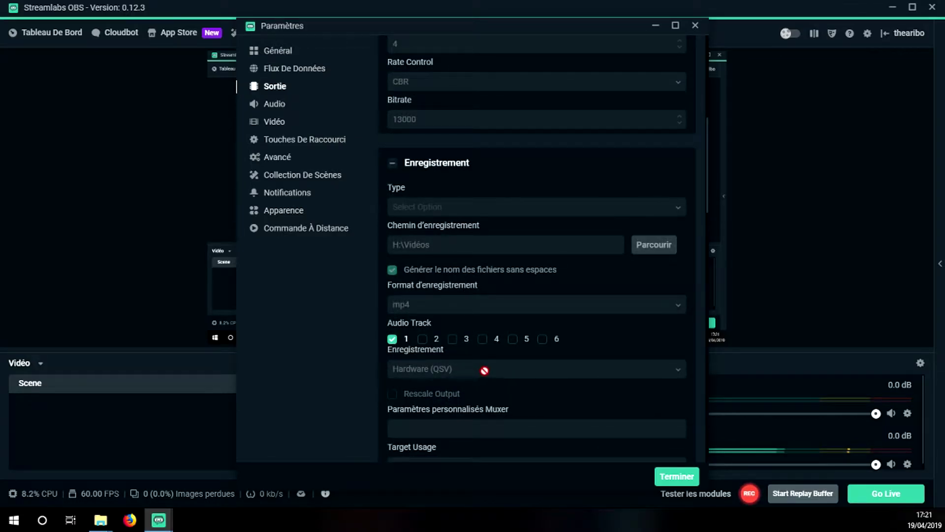
scroll(584, 292, "down", 5)
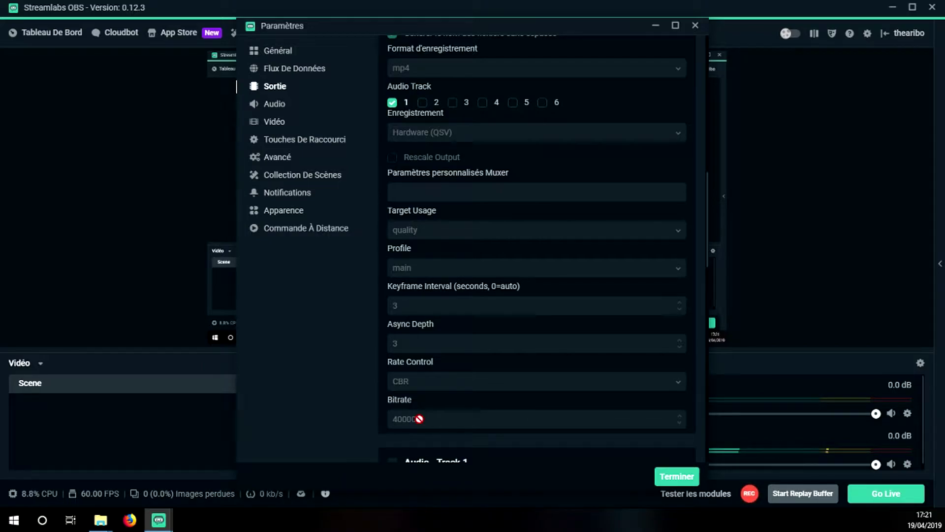
scroll(421, 409, "down", 3)
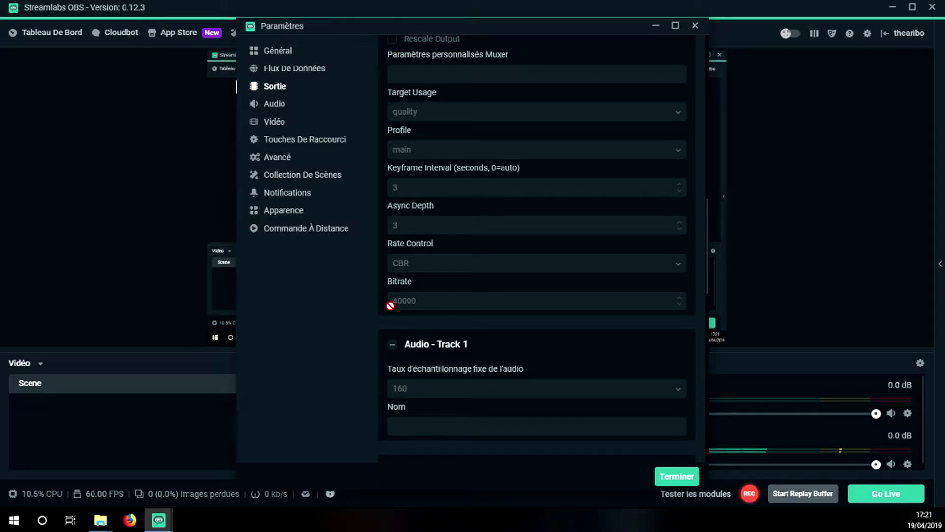
scroll(417, 305, "down", 4)
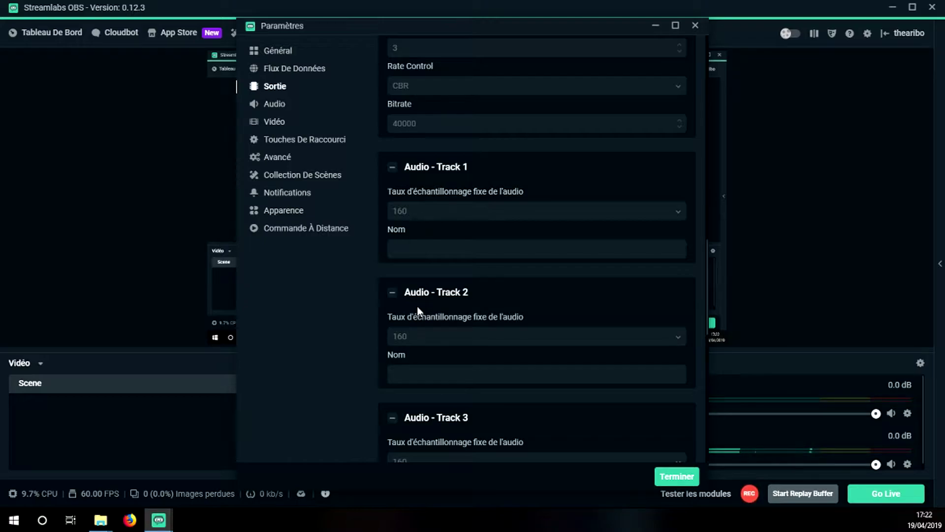
scroll(497, 349, "down", 8)
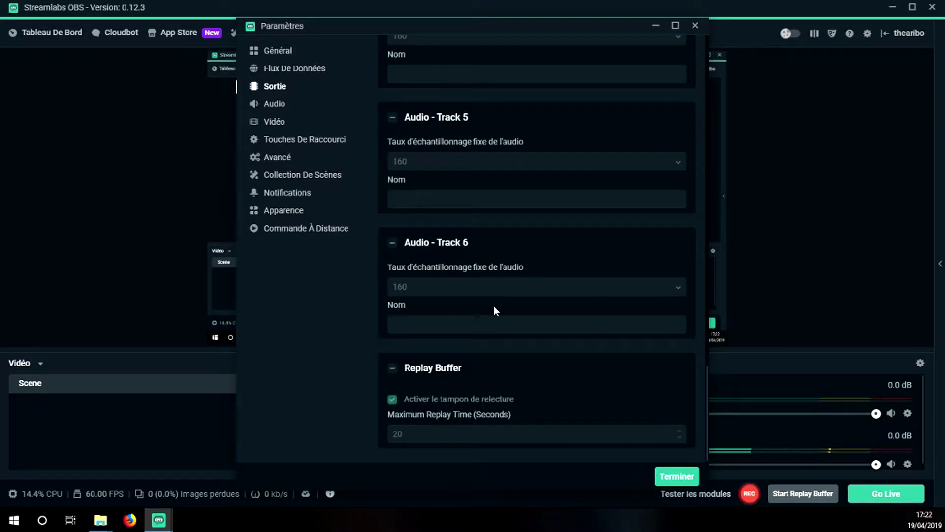
scroll(494, 310, "up", 2)
scroll(493, 305, "down", 1)
scroll(485, 296, "up", 5)
scroll(473, 278, "up", 3)
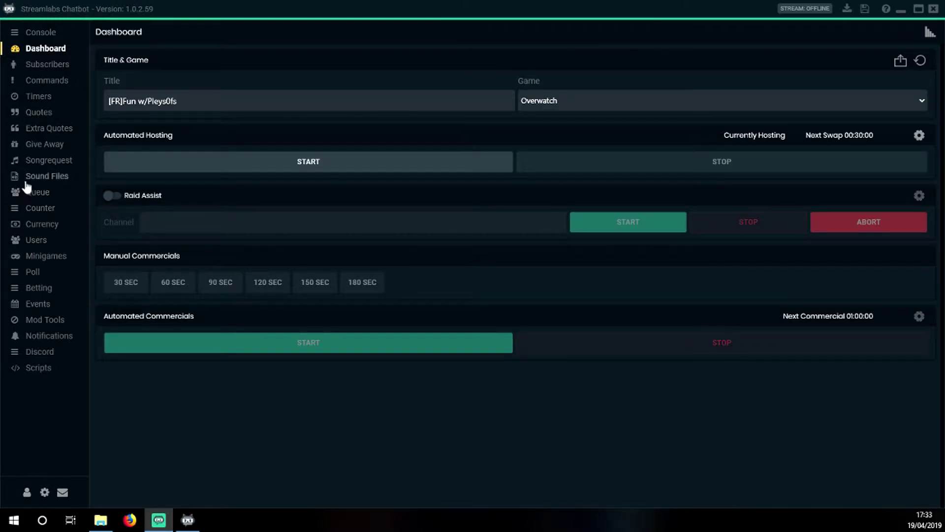
Step: Look over the subscriber and command lists in Streamlabs Chatbot, and test the !amis command in the console chat
left_click(46, 66)
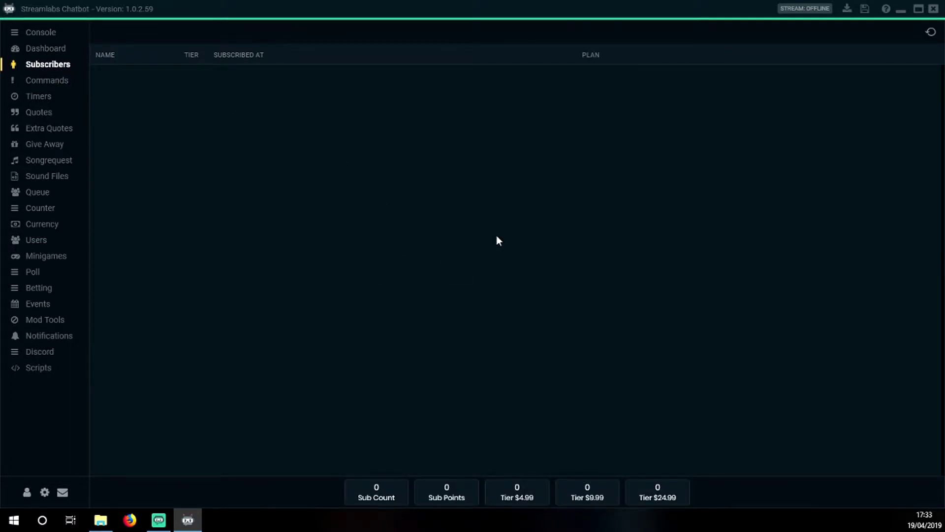
left_click(42, 82)
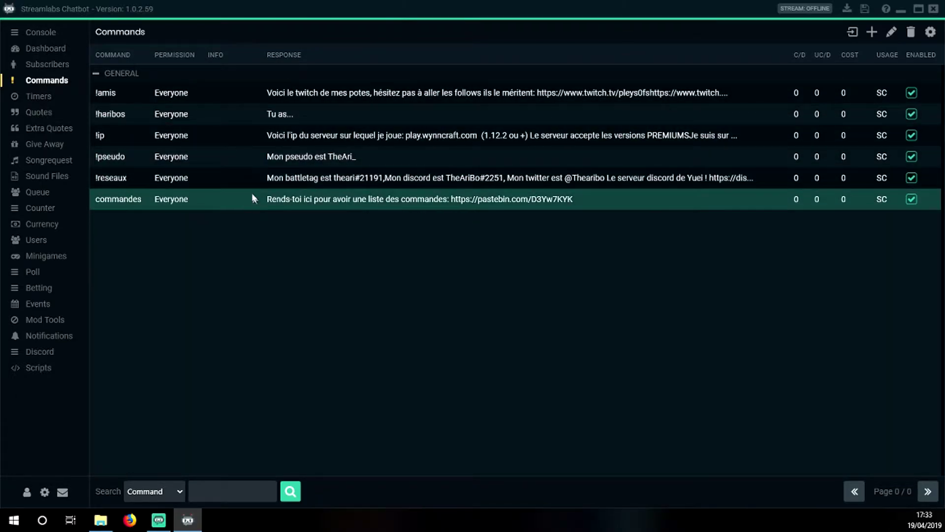
left_click(40, 33)
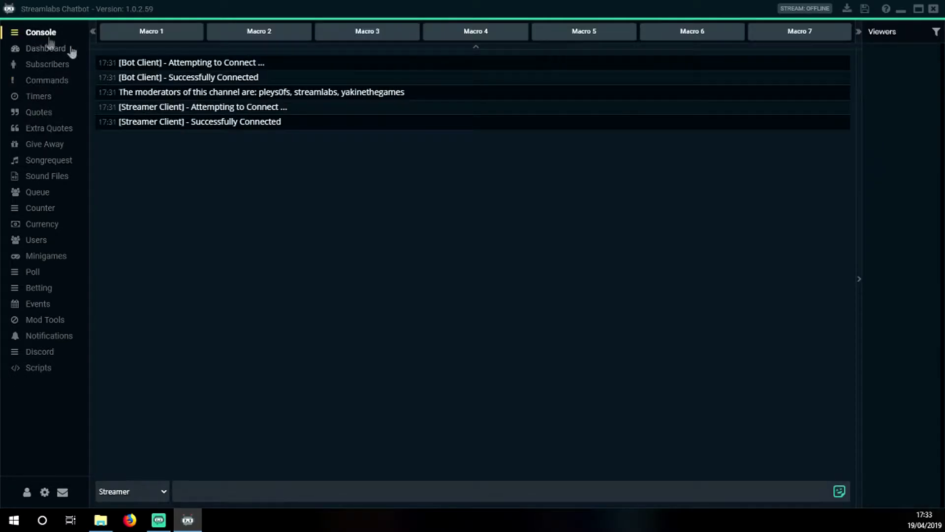
type("!amis")
key("Return")
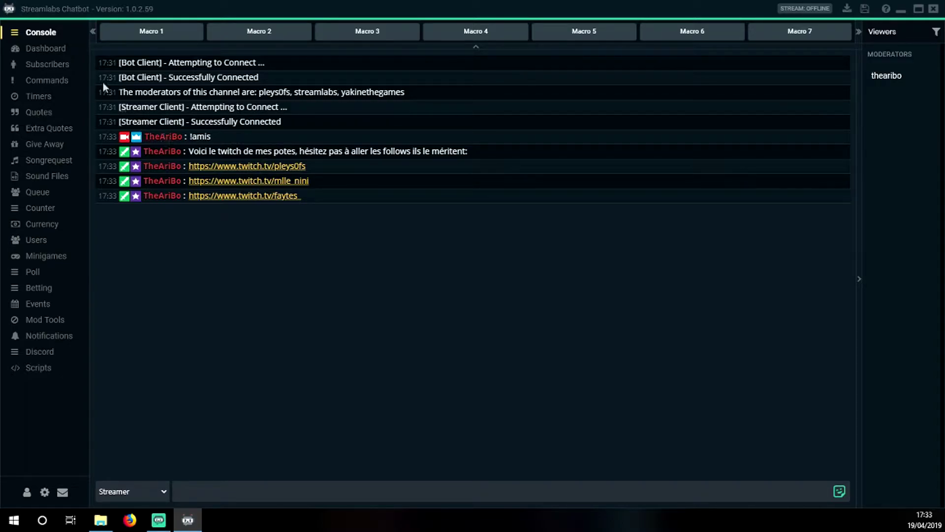
Step: Check the responses in the command list again and test the !ip command in the console chat
left_click(42, 80)
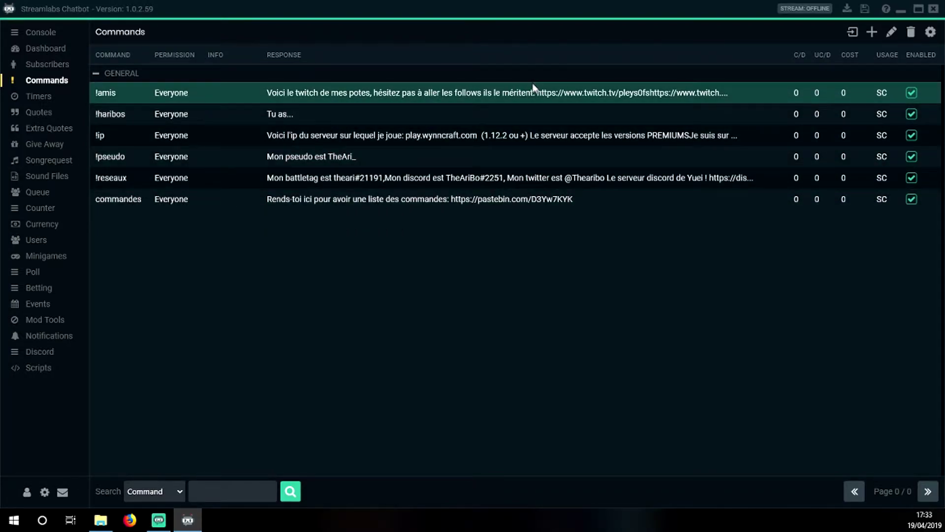
left_click(28, 38)
type("!ip")
key("Return")
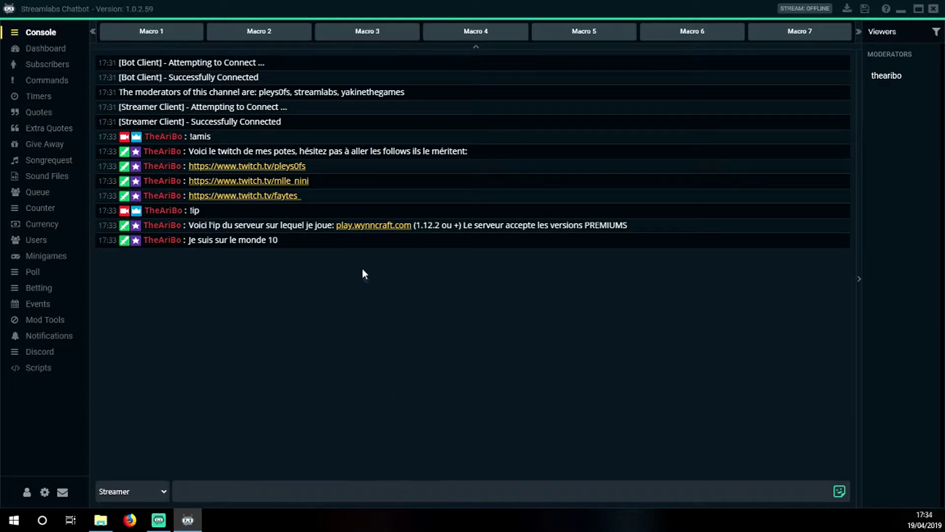
Step: View the command and timer lists, and examine the global timer settings for command linking, interval and minimum chat lines
left_click(43, 87)
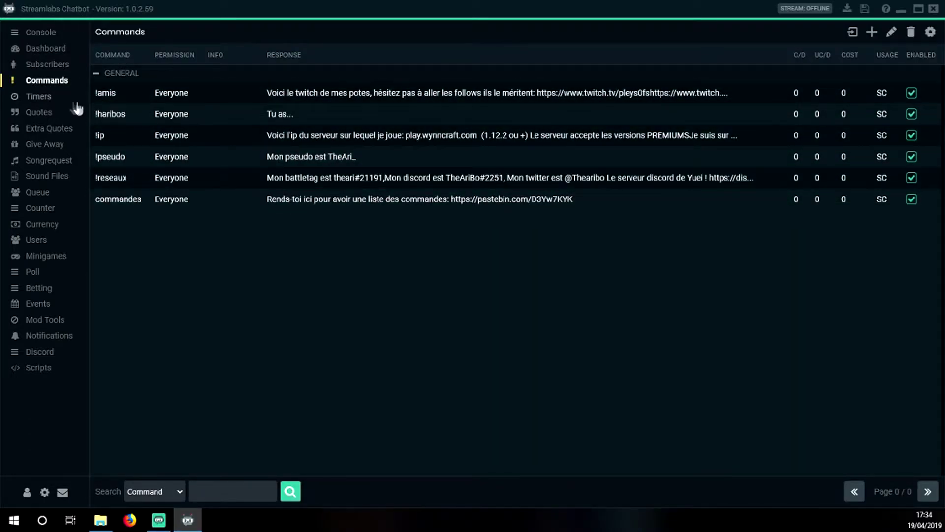
left_click(44, 98)
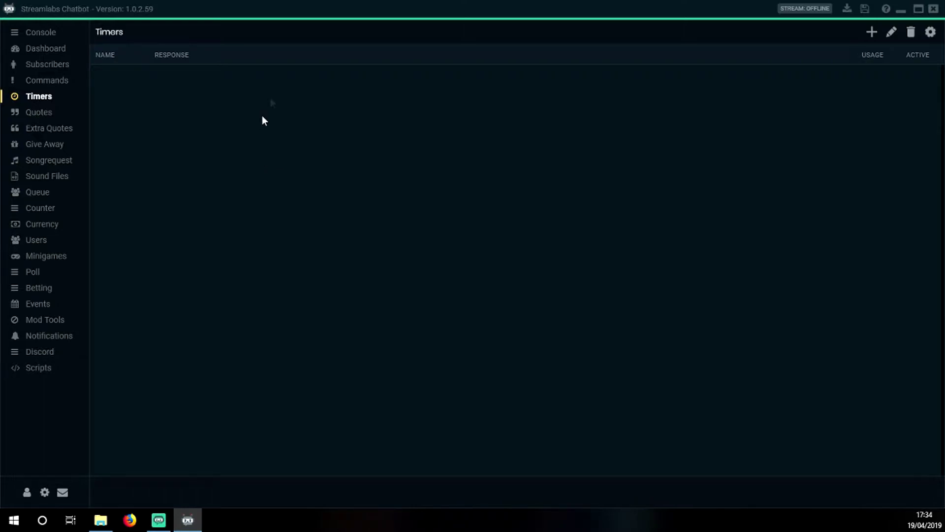
left_click(931, 32)
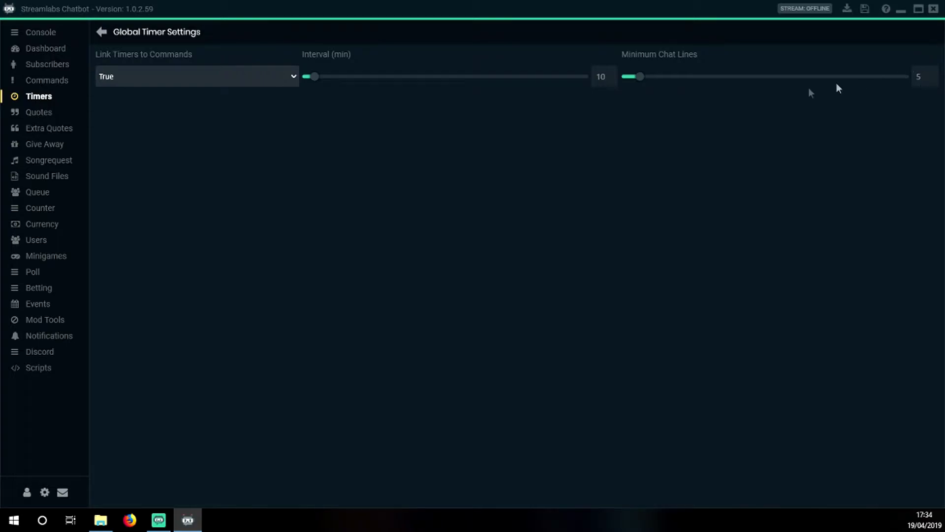
mouse_move(294, 77)
Step: View the quotes page, and examine the giveaway page's command and prize options
left_click(39, 112)
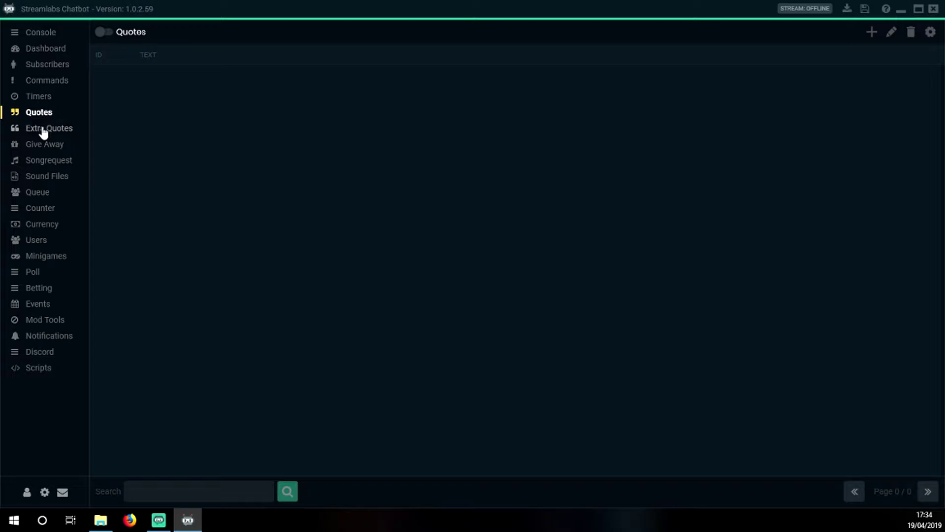
left_click(51, 144)
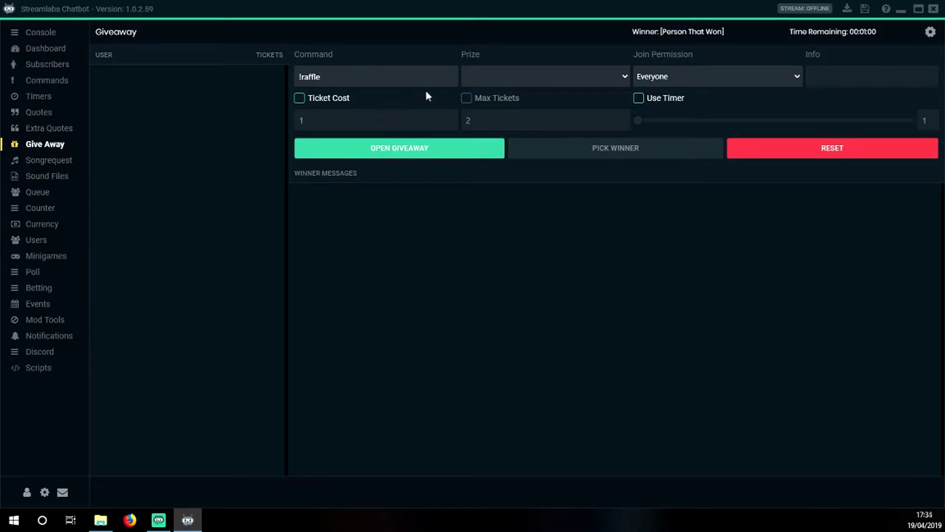
left_click(334, 76)
left_click(550, 77)
left_click(625, 84)
left_click(626, 84)
Step: Open the currency list and look through the viewers' ranks, points and hours
left_click(53, 228)
scroll(320, 172, "down", 10)
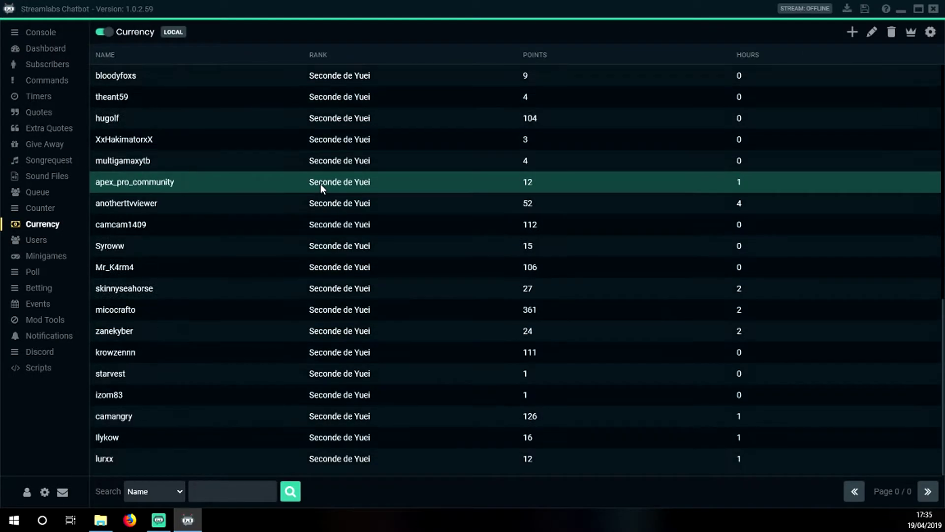
scroll(315, 238, "up", 5)
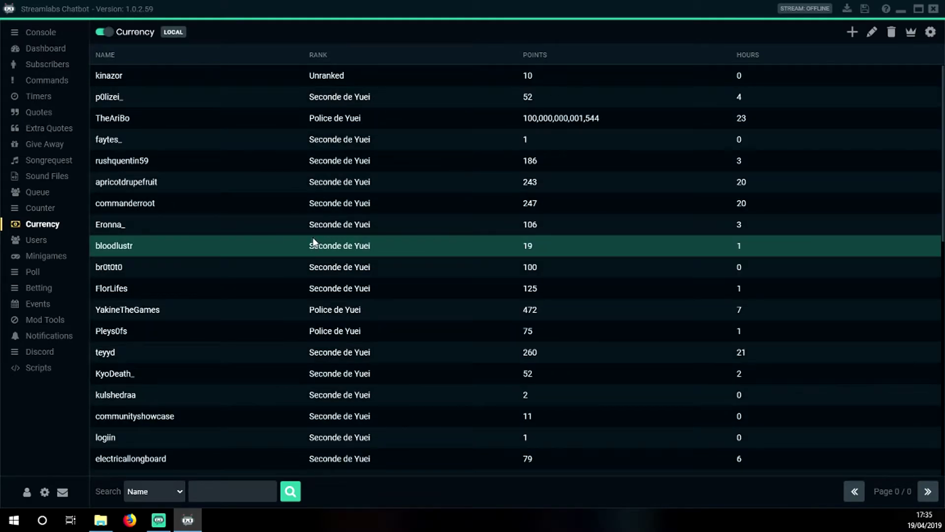
scroll(504, 211, "down", 5)
scroll(504, 211, "down", 3)
scroll(545, 223, "up", 8)
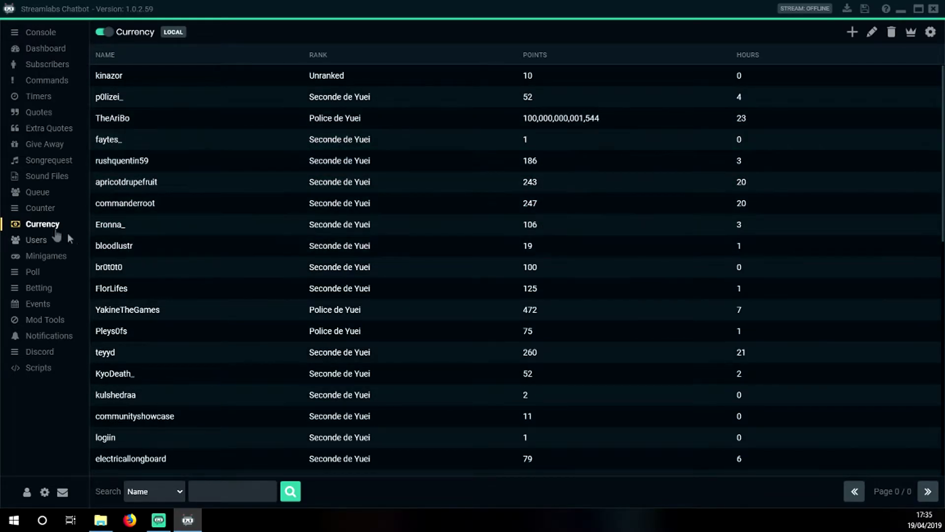
Step: Return to the giveaway page, and open the song request page to view its queue and playlist
left_click(42, 148)
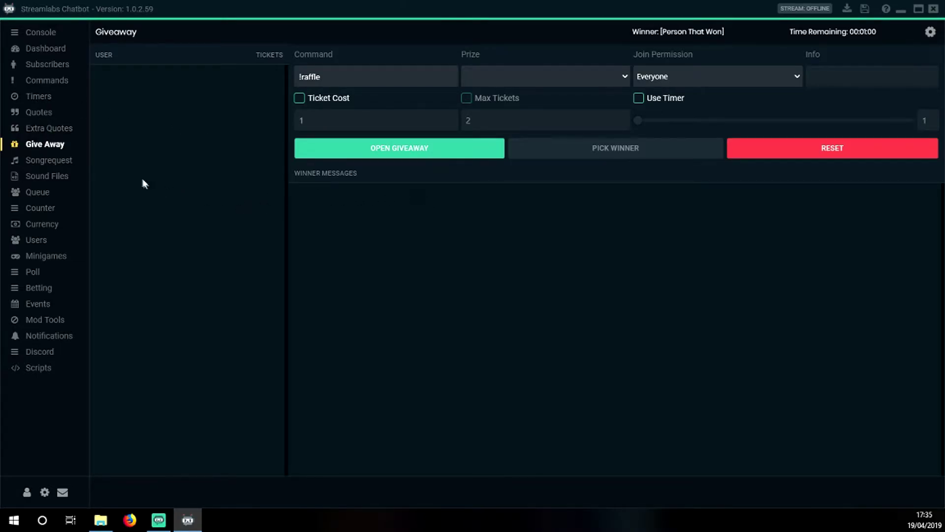
left_click(49, 162)
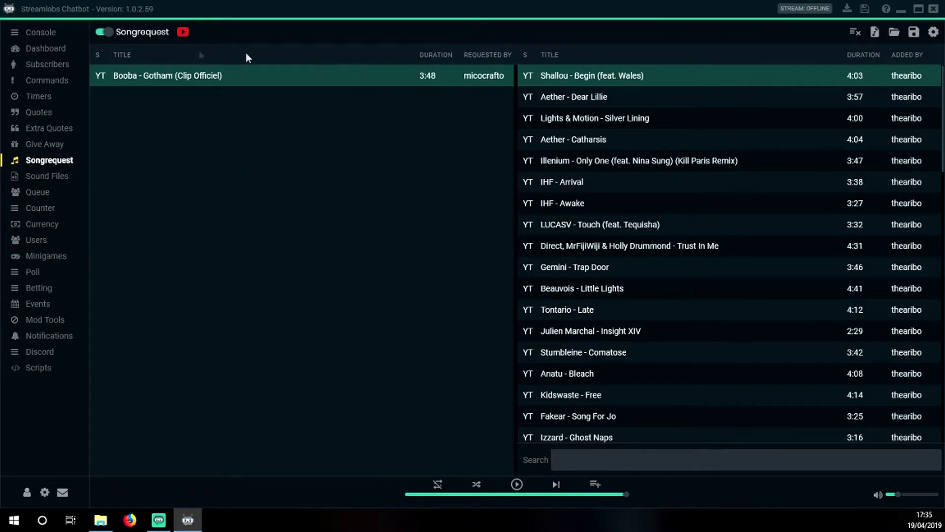
Step: Open the global song request settings and examine the request, skip and veto permissions, limits and costs
left_click(933, 33)
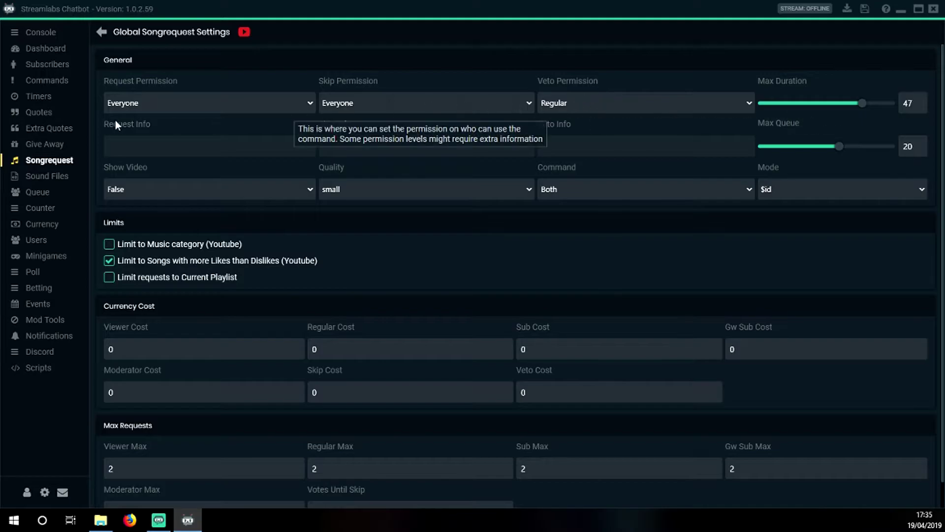
left_click(51, 146)
left_click(20, 161)
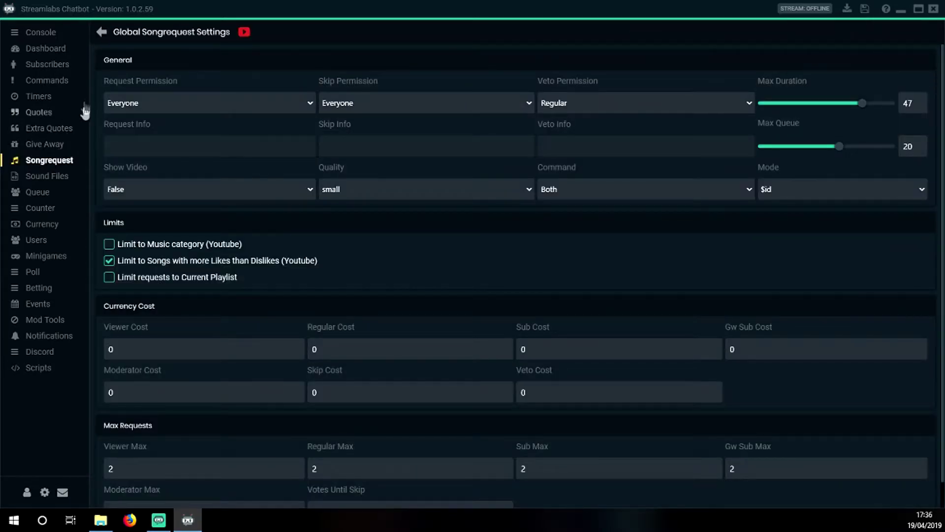
left_click(101, 32)
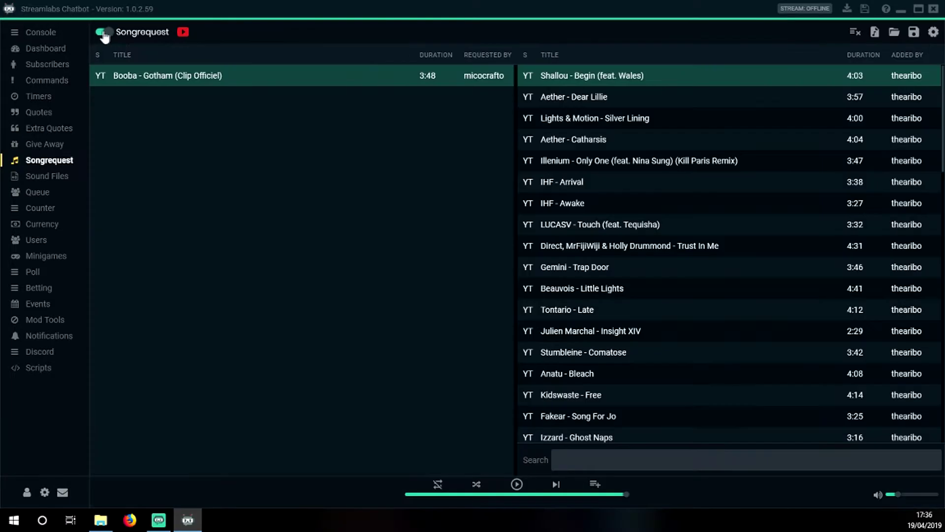
left_click(934, 32)
scroll(392, 300, "down", 1)
scroll(384, 301, "up", 1)
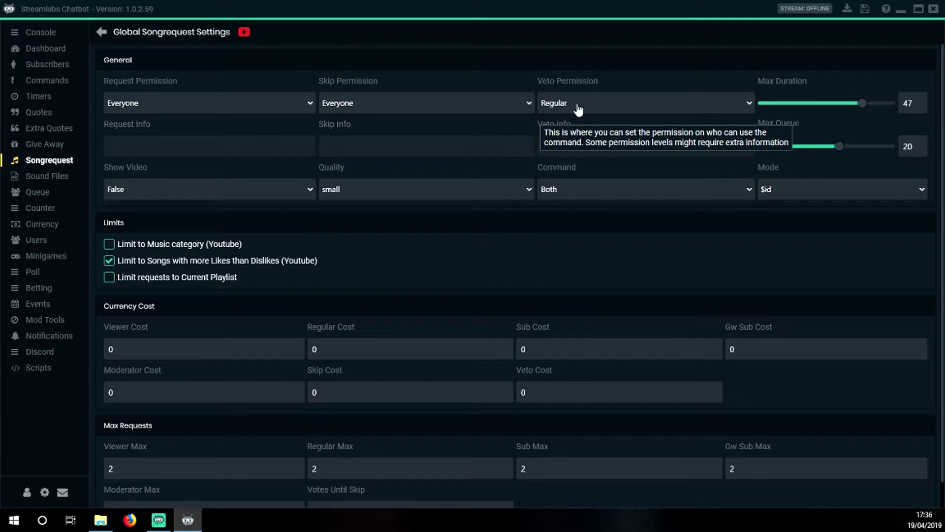
Step: Check the automatic regular threshold in the global currency settings, and examine the command choices in the song request settings
left_click(40, 227)
left_click(931, 33)
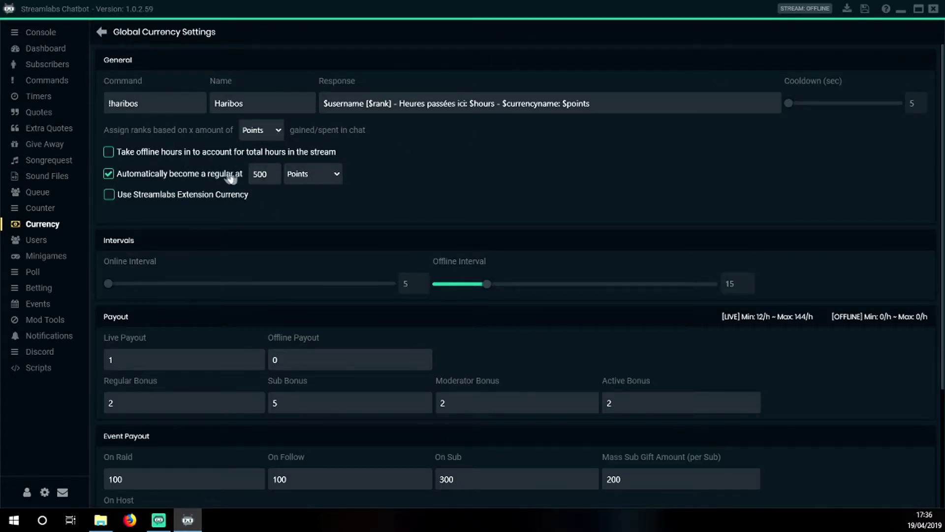
left_click(48, 162)
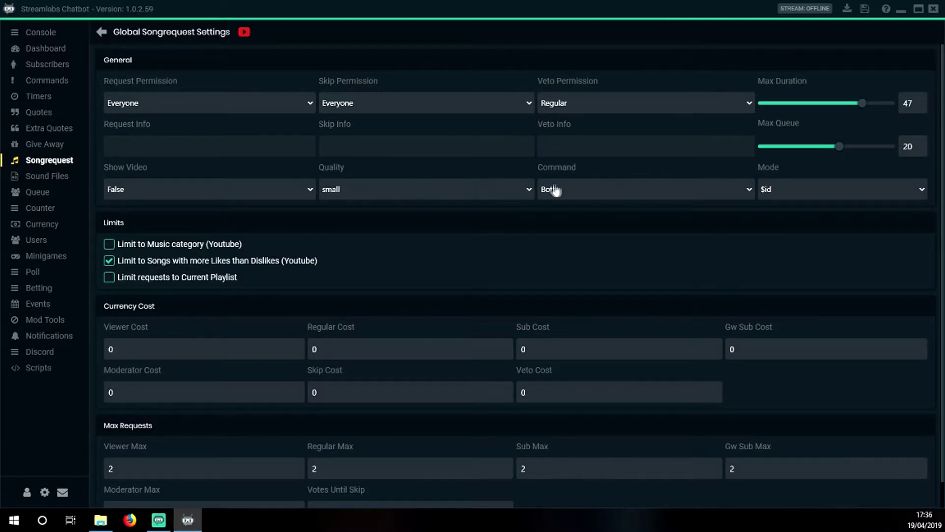
left_click(588, 192)
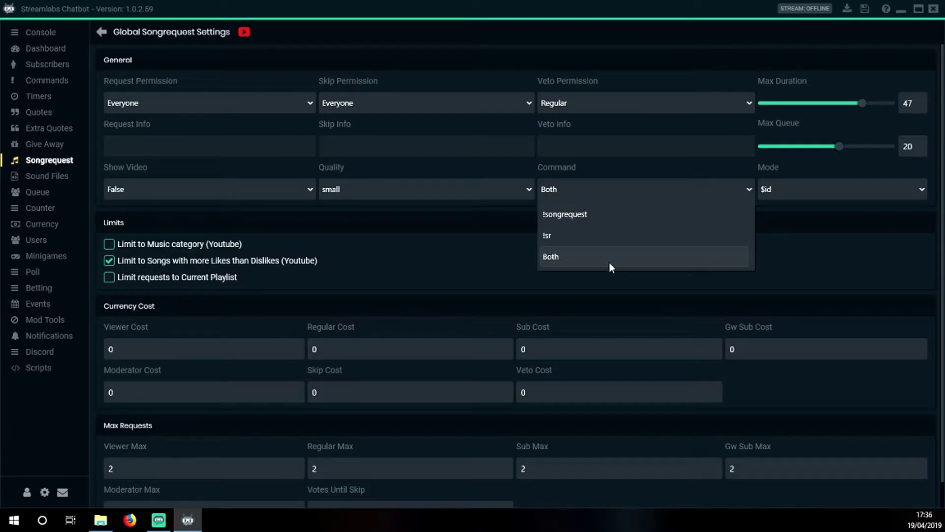
left_click(689, 187)
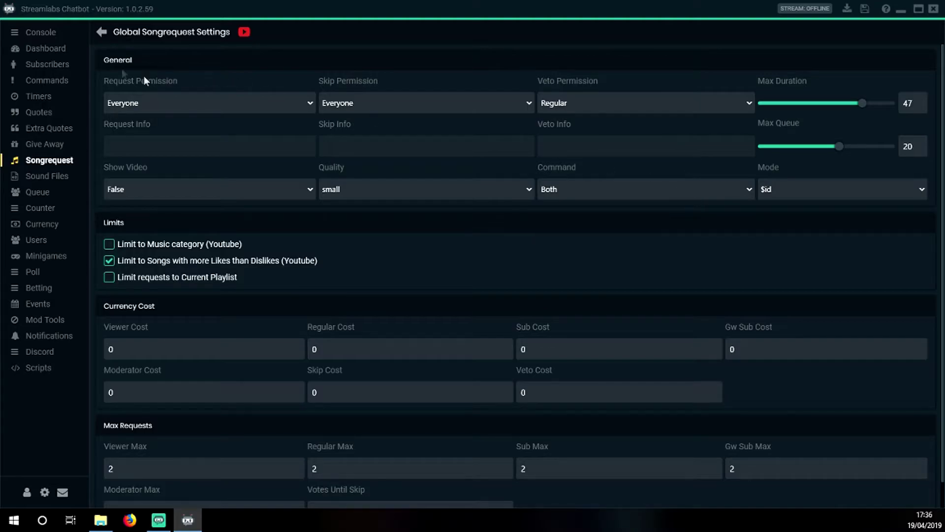
Step: Look through the song request playlist, and view the import page's fields for adding a video or playlist
left_click(102, 32)
scroll(539, 257, "down", 2)
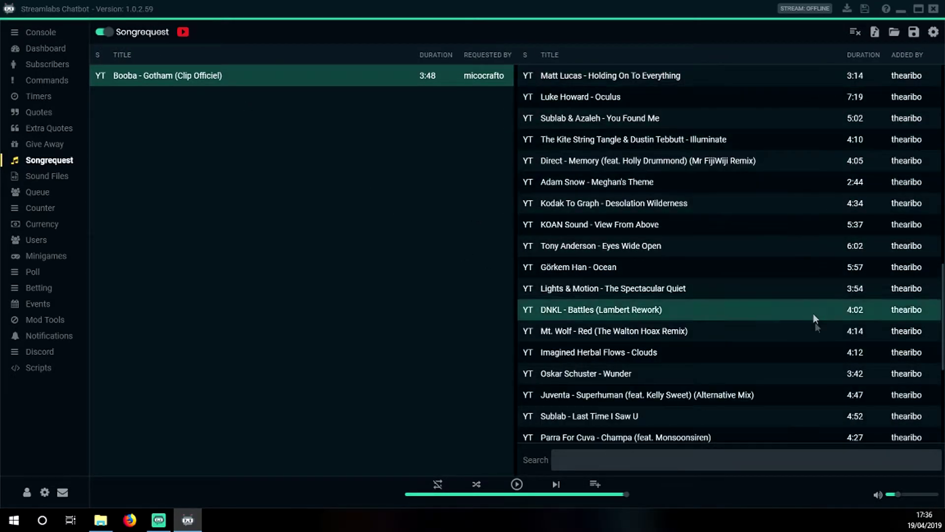
left_click(875, 32)
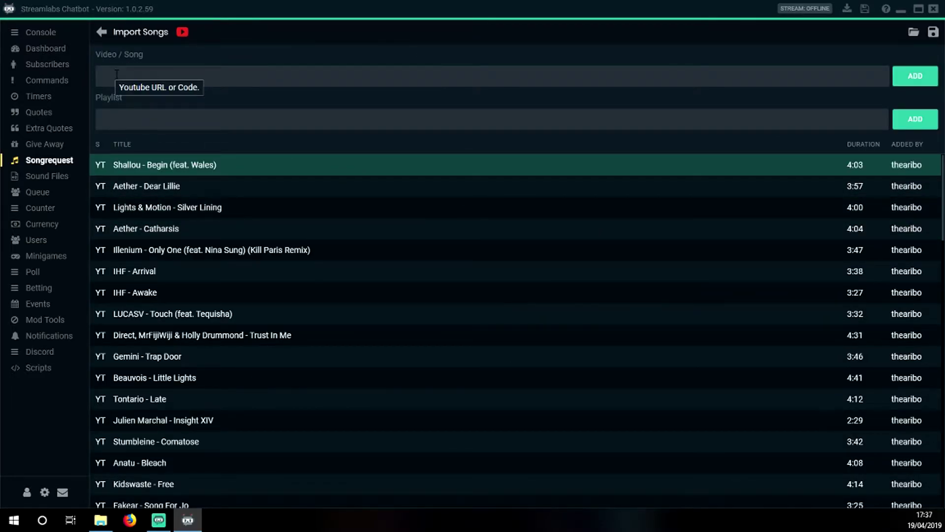
left_click(101, 32)
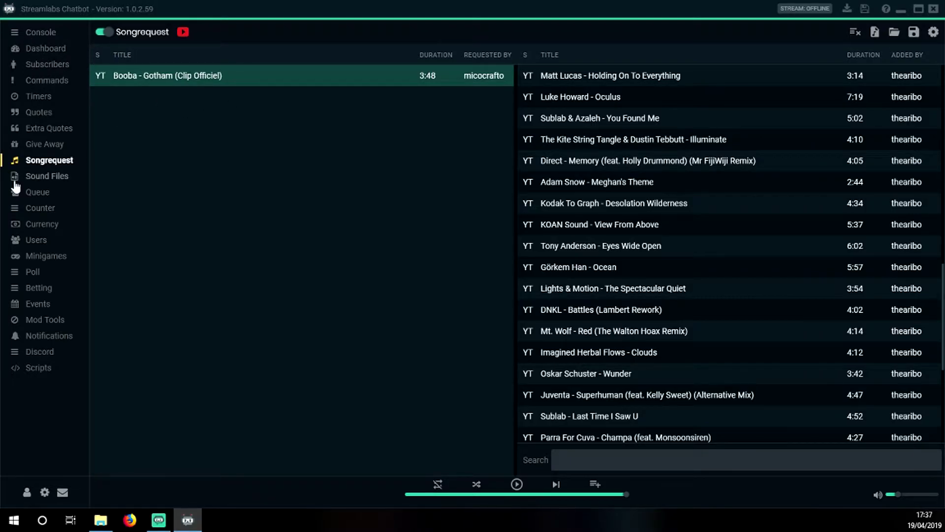
Step: View the form for adding a sound file, enabling the sound files feature only while viewing it
left_click(34, 177)
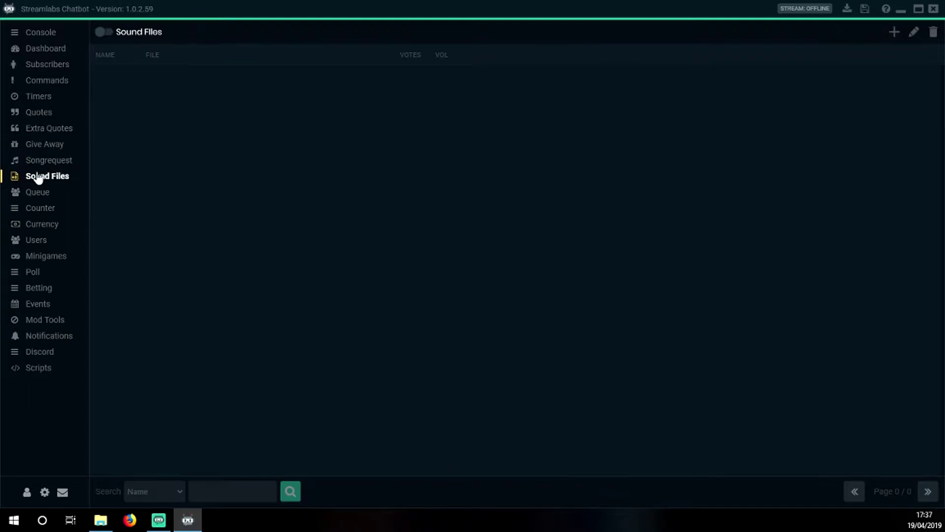
left_click(109, 33)
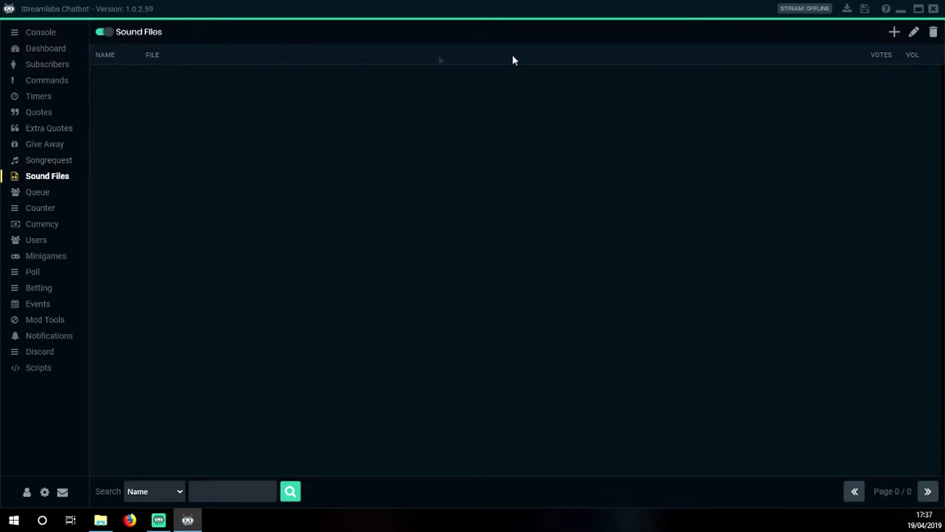
left_click(894, 32)
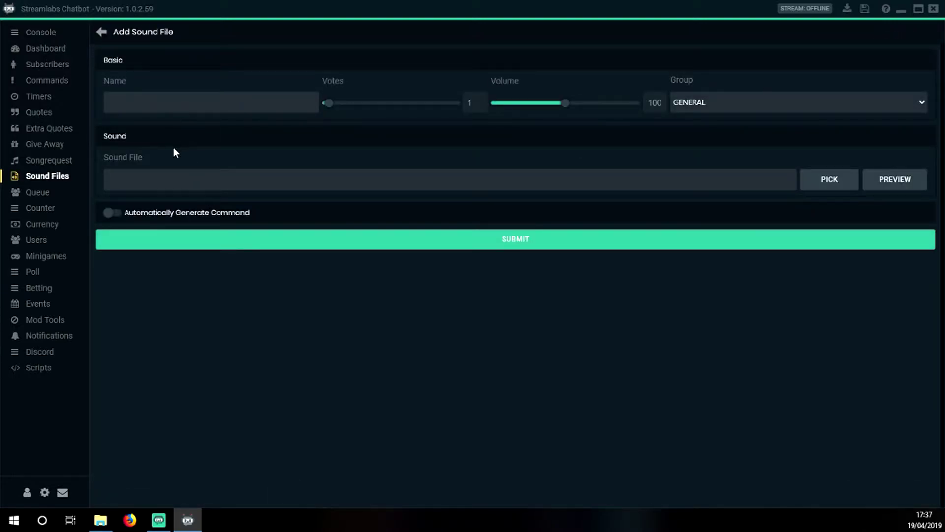
left_click(103, 33)
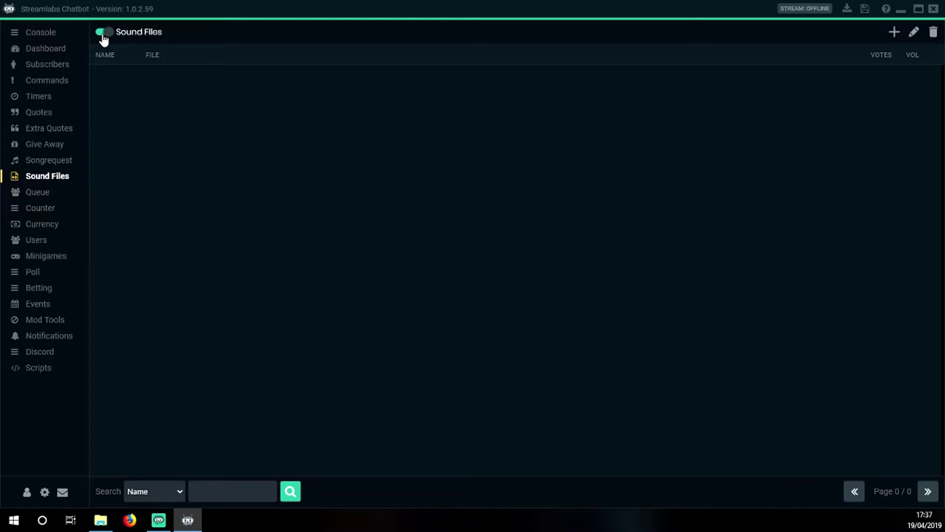
left_click(105, 33)
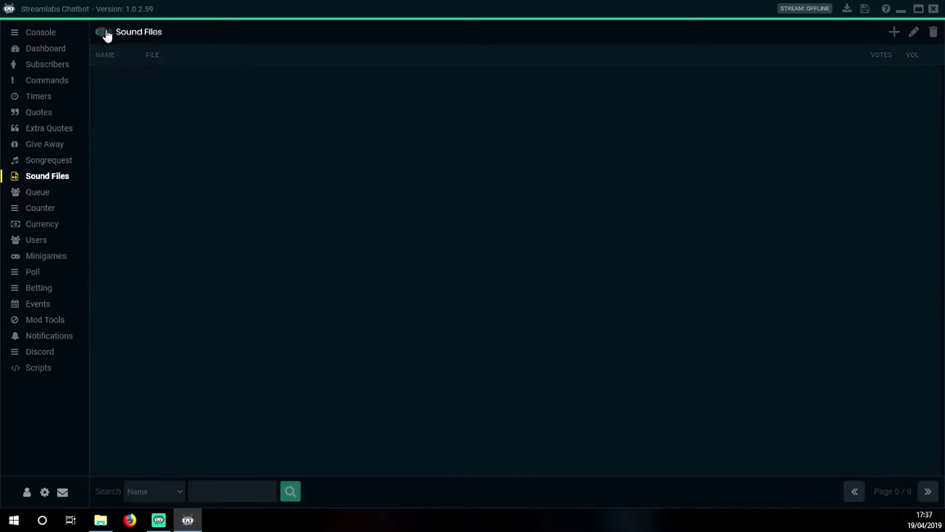
Step: View the queue page's options, and examine the counter's command, message template and font settings
left_click(43, 194)
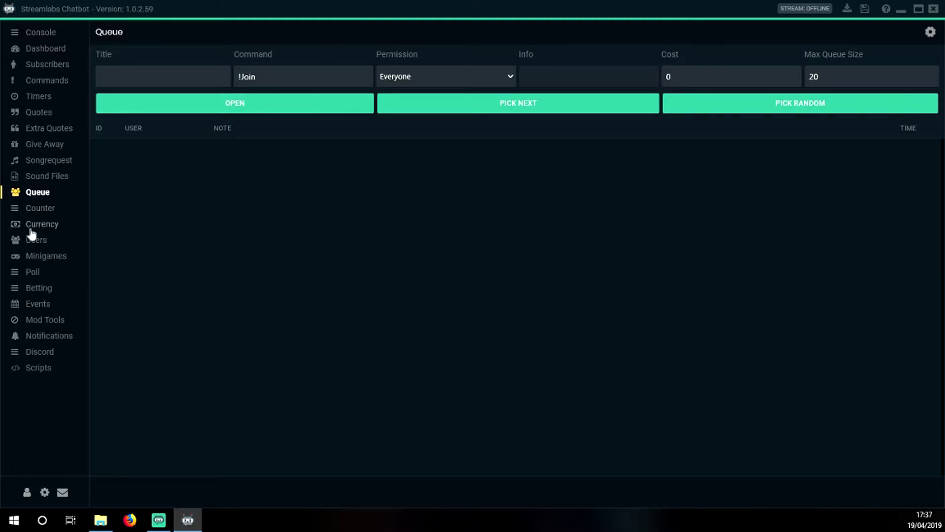
left_click(34, 211)
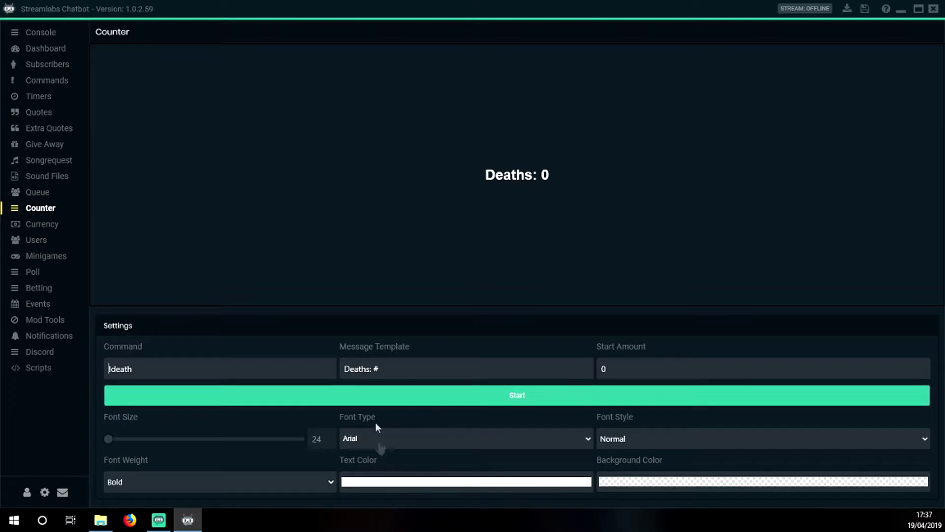
left_click_drag(295, 369, 71, 373)
left_click(252, 366)
Step: Examine the global currency settings for the command, intervals, payouts, bonuses and event payouts
left_click(42, 227)
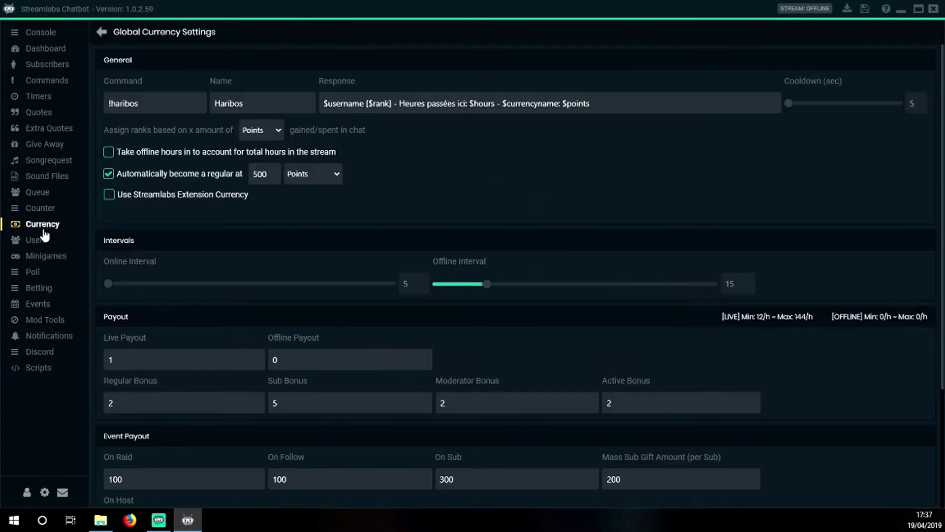
scroll(351, 199, "down", 3)
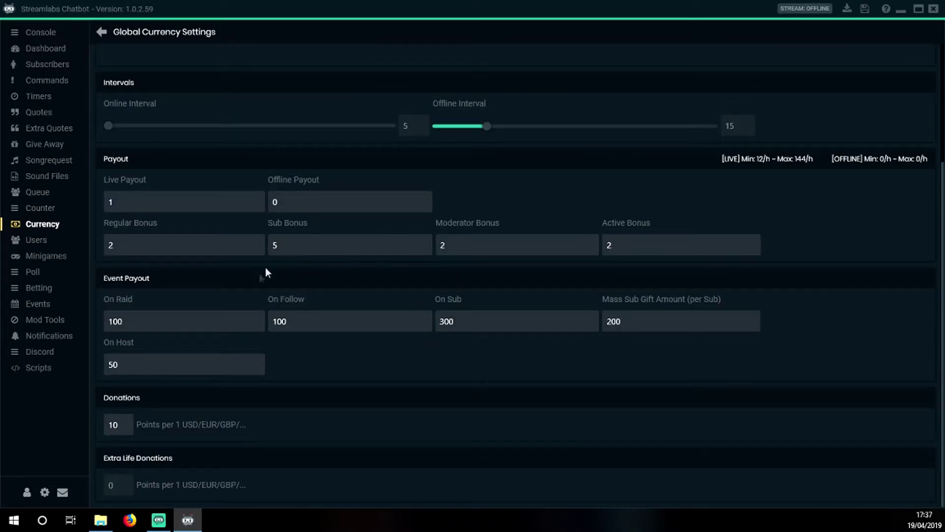
scroll(196, 287, "up", 3)
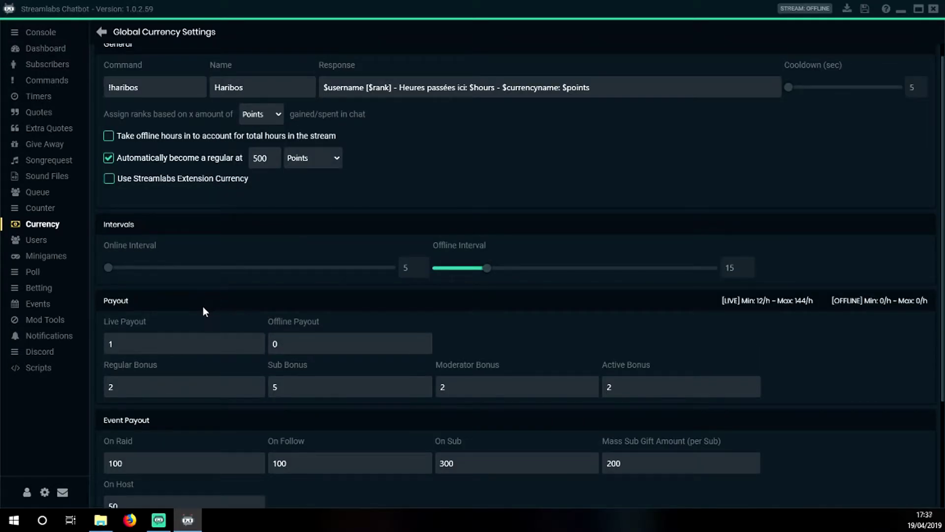
scroll(211, 310, "down", 2)
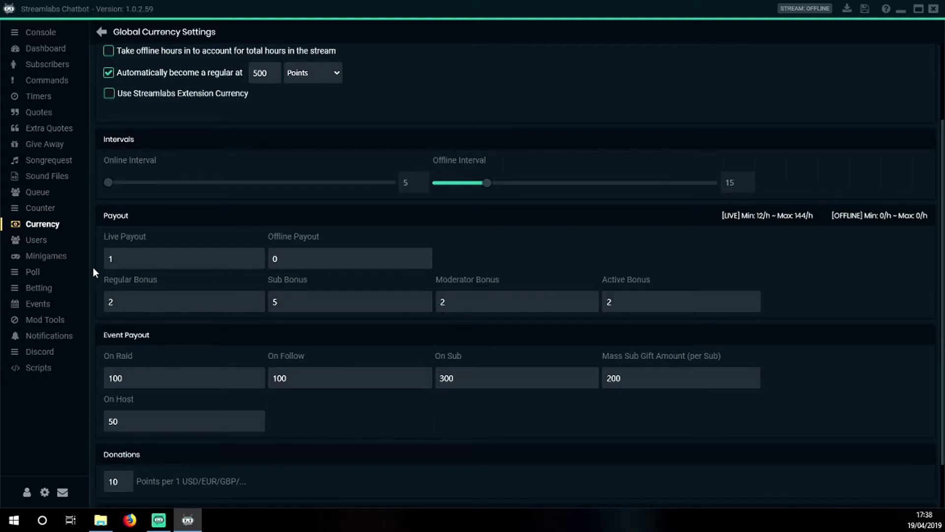
scroll(116, 203, "up", 2)
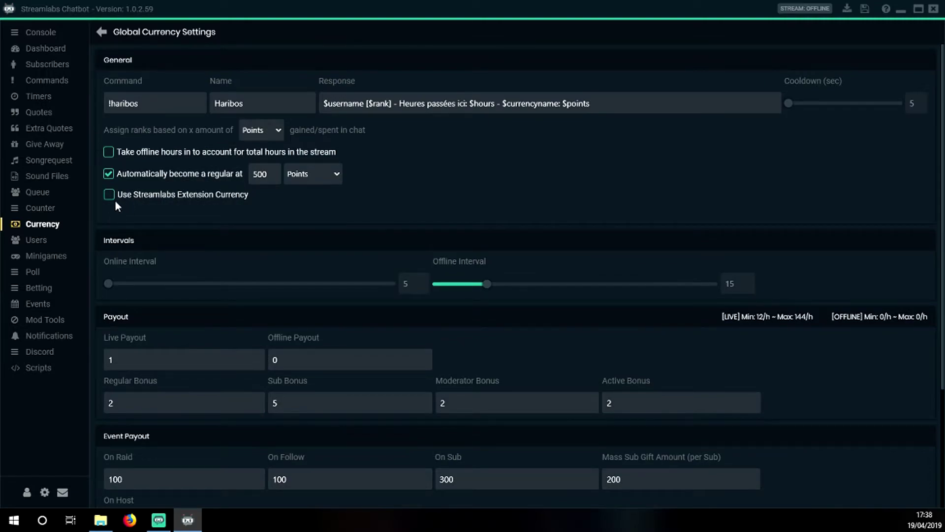
Step: Try the Streamlabs extension currency option, turn it off again, and review the payout and donation settings
left_click(191, 198)
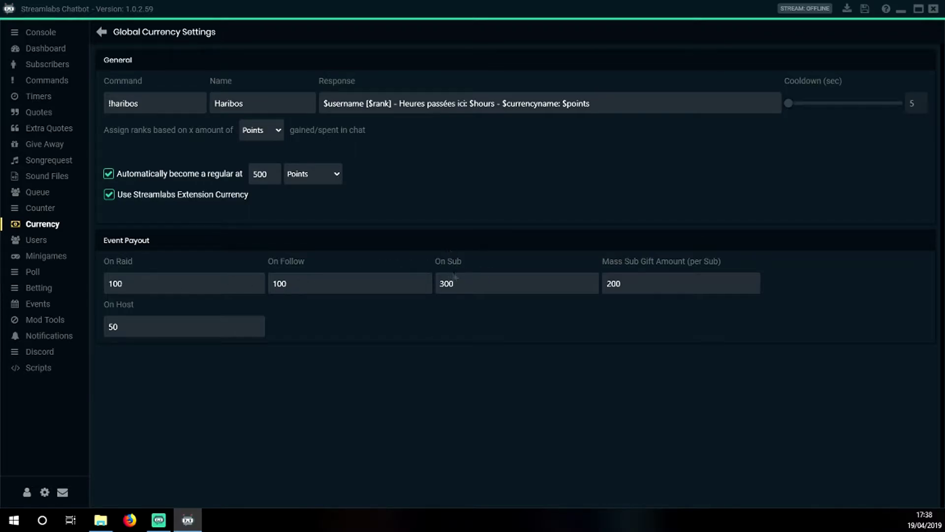
left_click(217, 199)
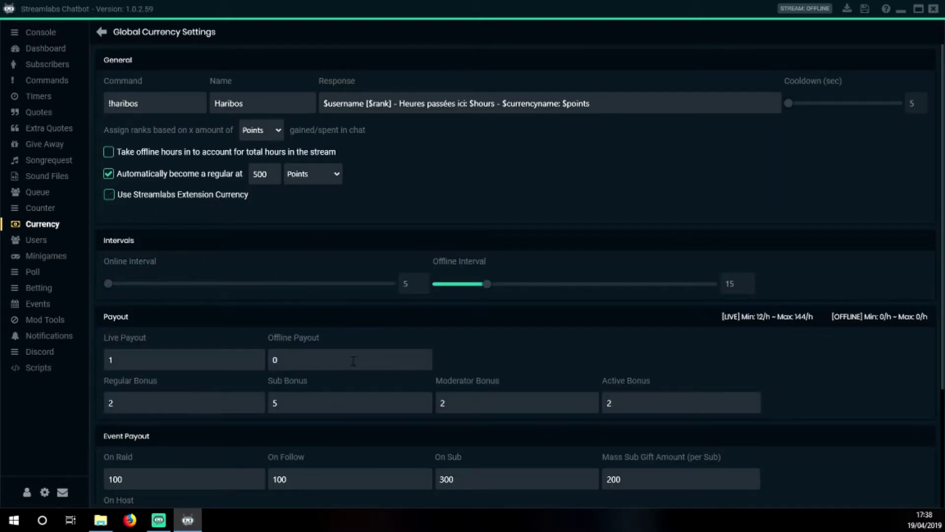
scroll(303, 247, "down", 3)
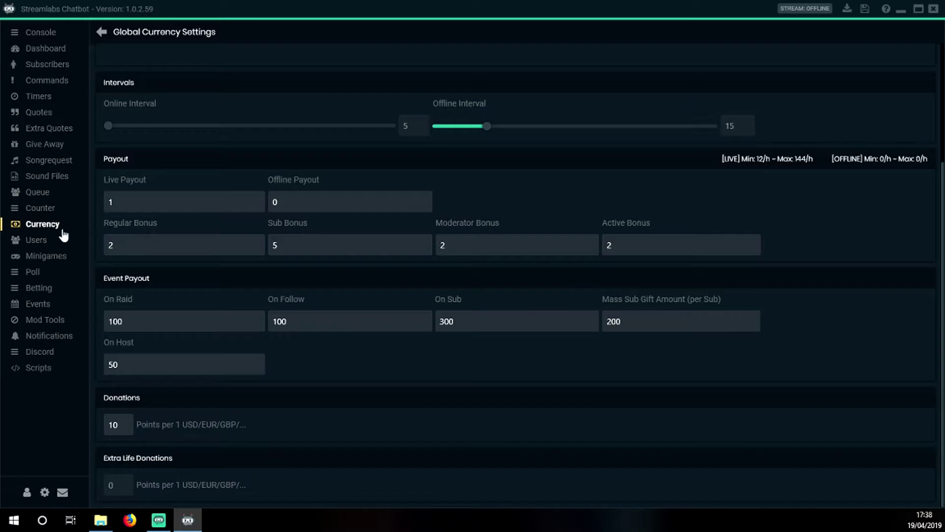
Step: Open the user list and look through the viewers' editor, regular, raid and last-seen details
left_click(37, 240)
scroll(244, 226, "down", 10)
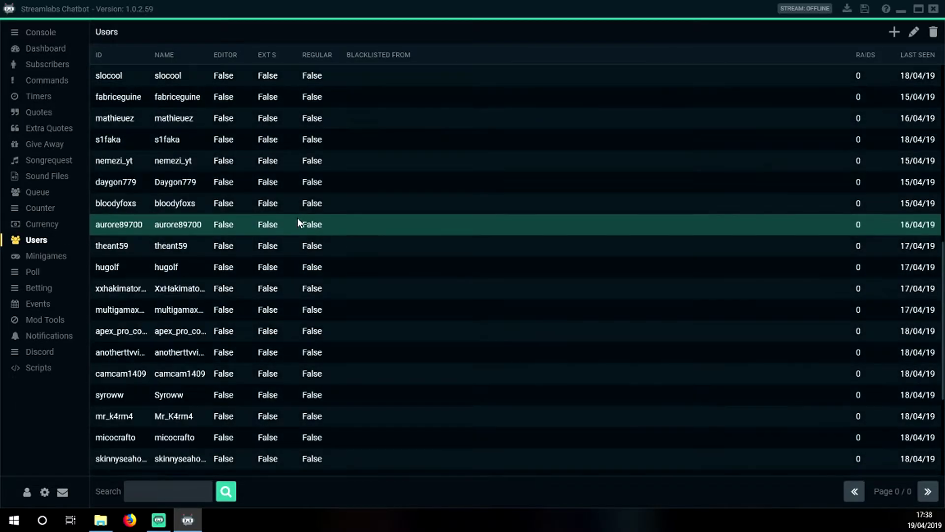
scroll(313, 261, "up", 10)
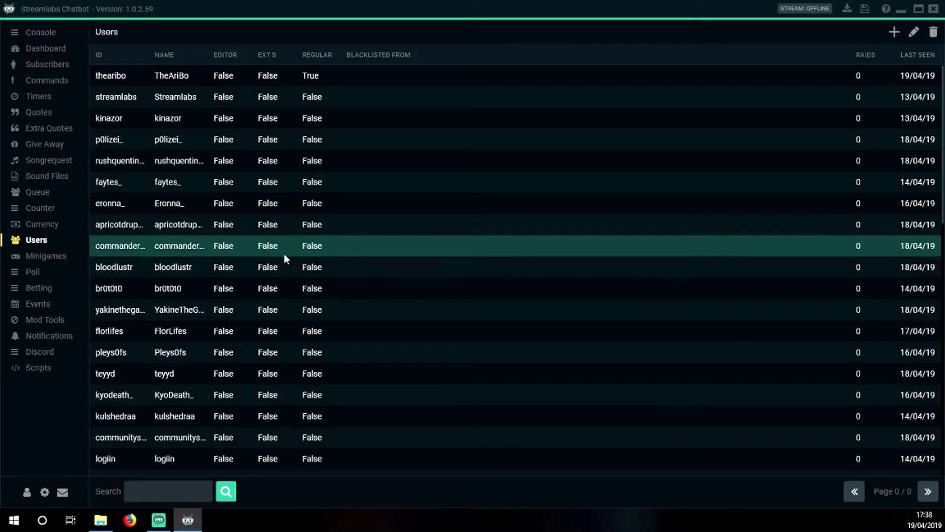
scroll(320, 134, "down", 8)
scroll(320, 135, "down", 2)
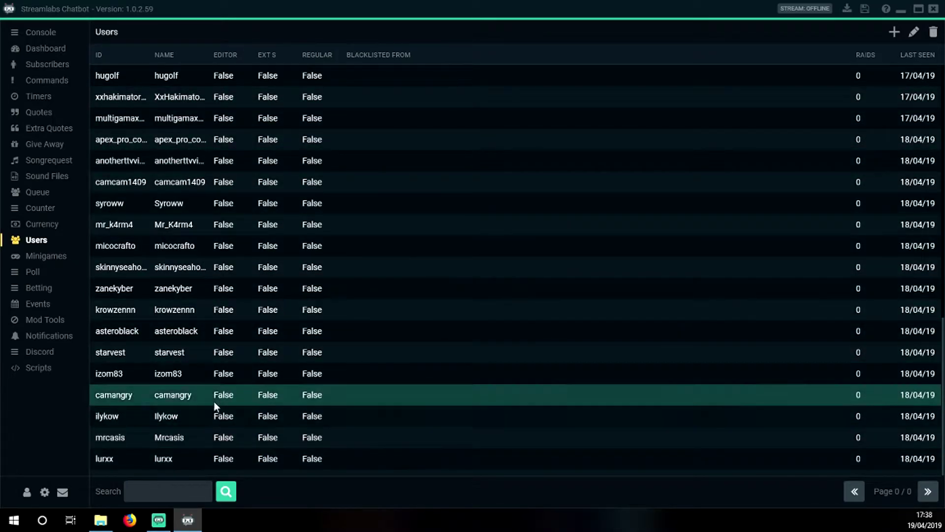
Step: Examine the minigames' settings, including the heist's maximum amount and the duel's cost
left_click(50, 256)
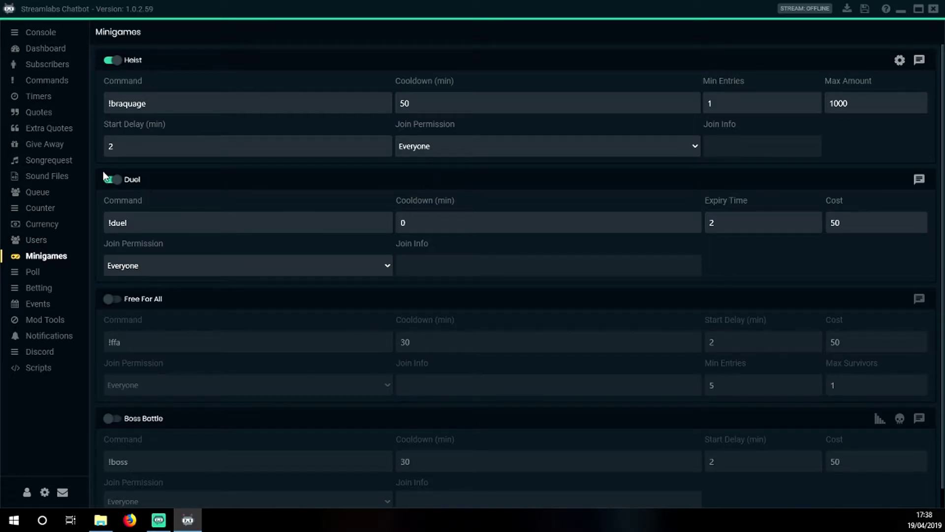
scroll(220, 231, "down", 1)
scroll(220, 230, "up", 1)
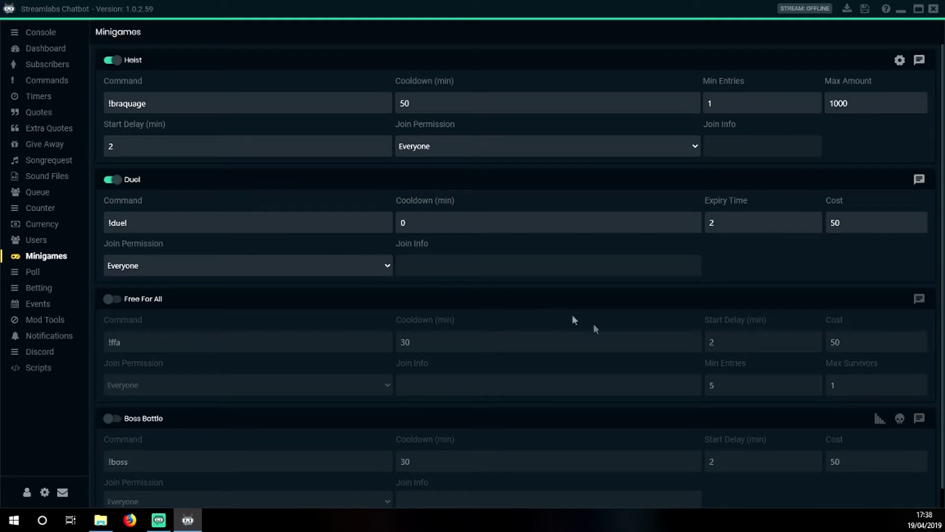
left_click_drag(853, 101, 810, 105)
left_click(846, 214)
Step: View the poll and betting pages, and open the form for adding an event
left_click(29, 272)
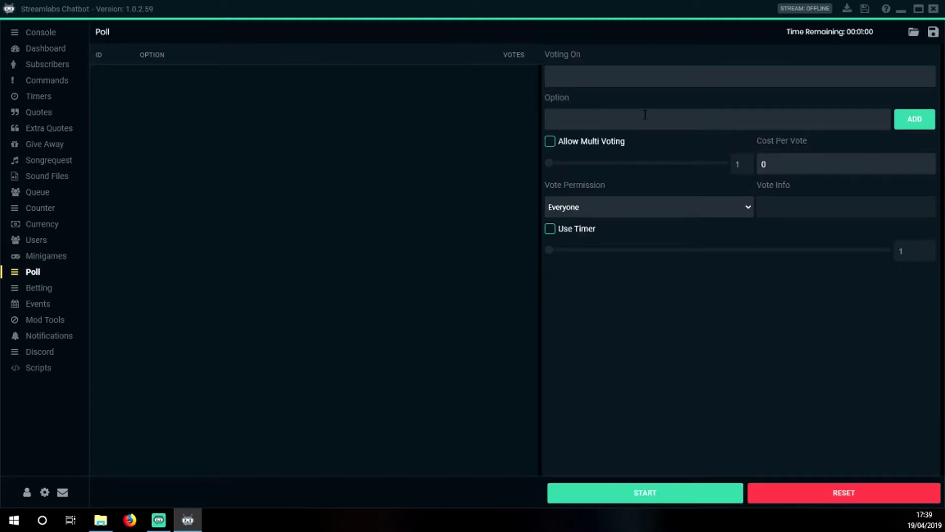
left_click(37, 289)
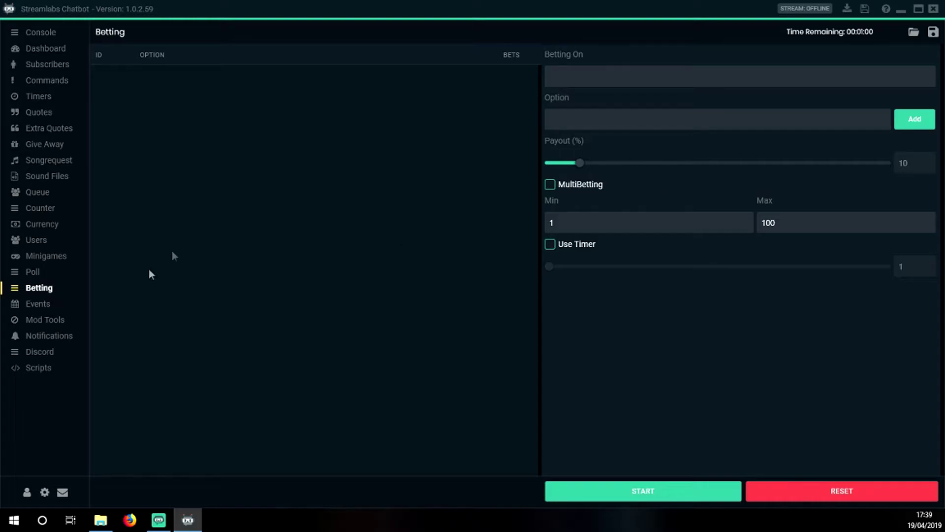
left_click(29, 304)
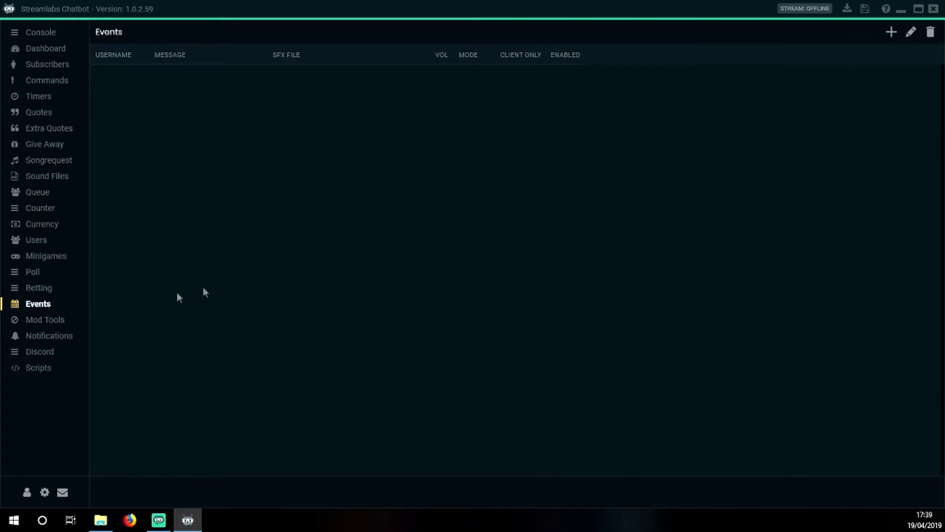
left_click(890, 32)
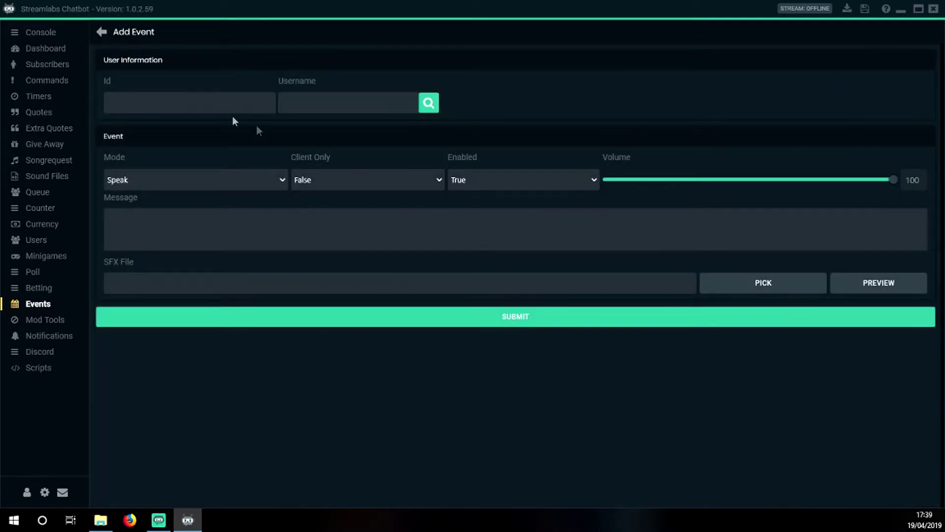
Step: Leave the event form without submitting and review the Mod Tools' caps, symbol, link and word protection settings
left_click(45, 319)
left_click(101, 32)
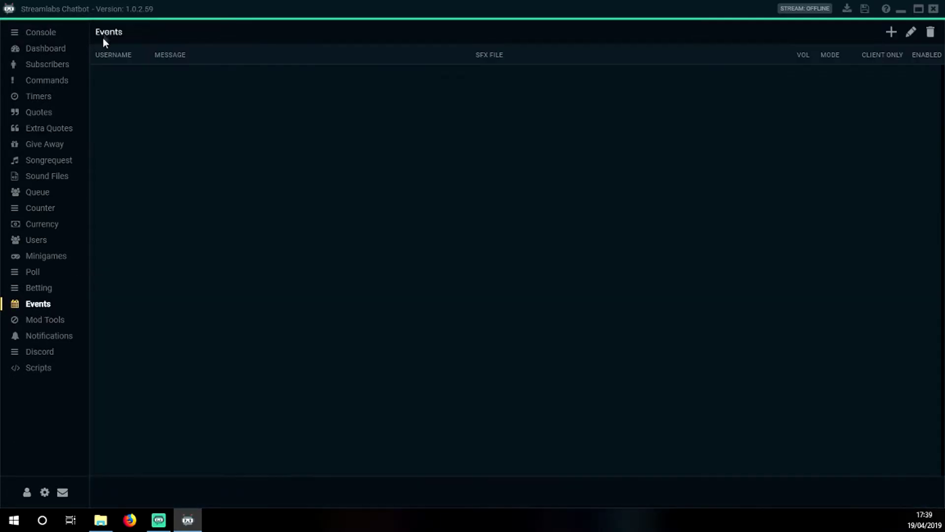
left_click(46, 321)
scroll(187, 157, "down", 1)
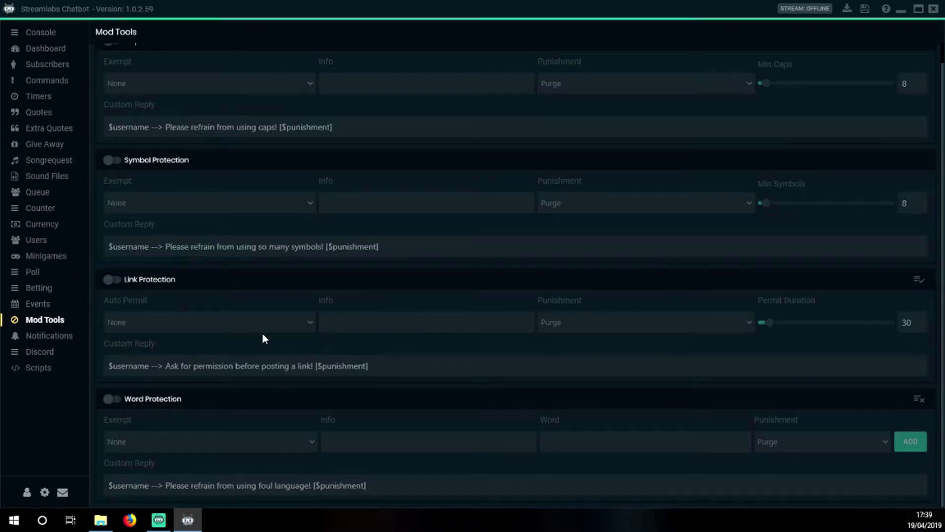
scroll(265, 337, "up", 1)
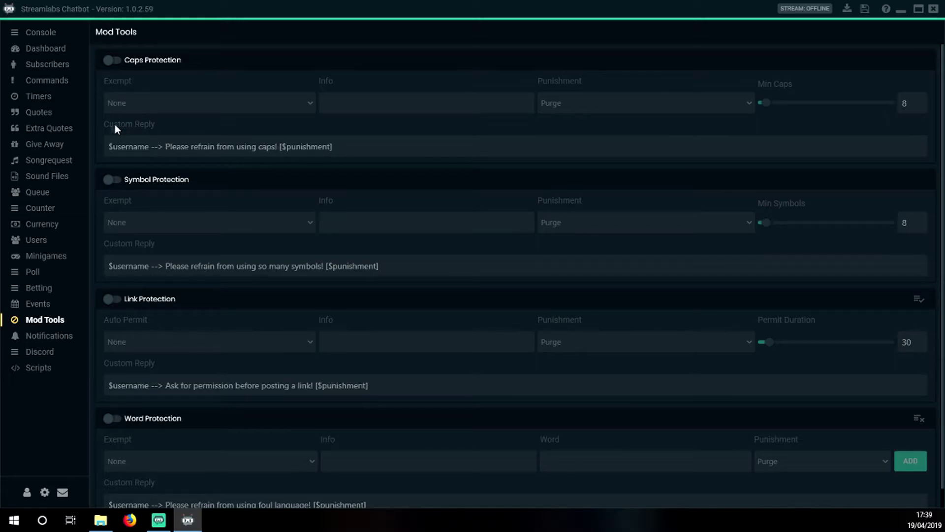
Step: View the follow and host notification settings, the Discord announcement options and the Scripts page
left_click(63, 339)
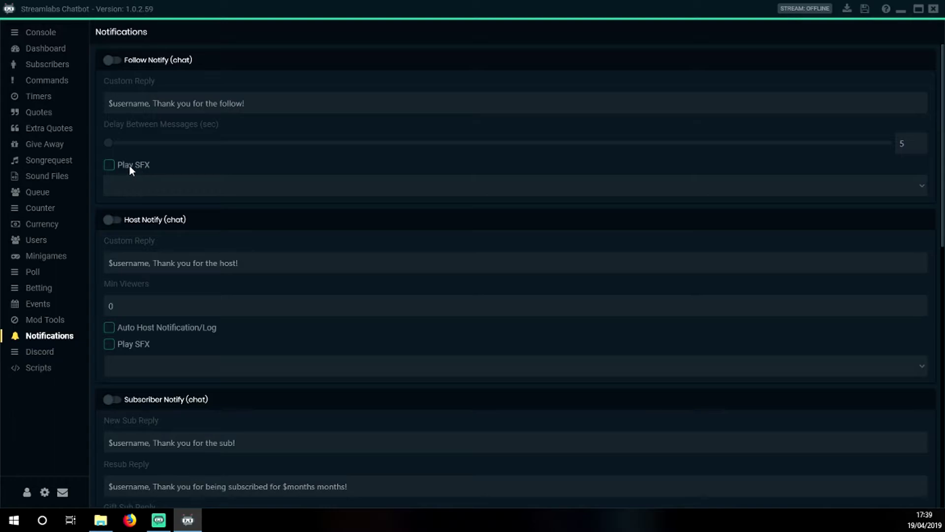
left_click(237, 198)
left_click(48, 351)
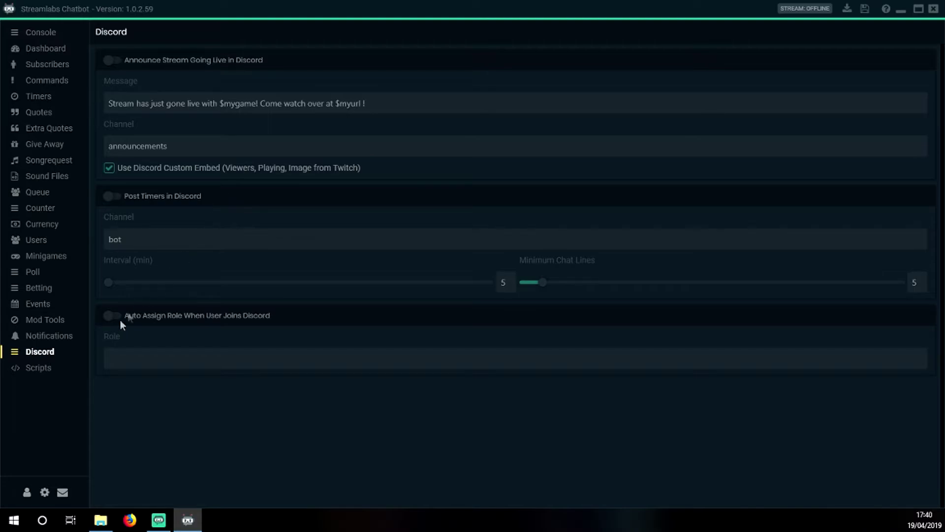
left_click(38, 368)
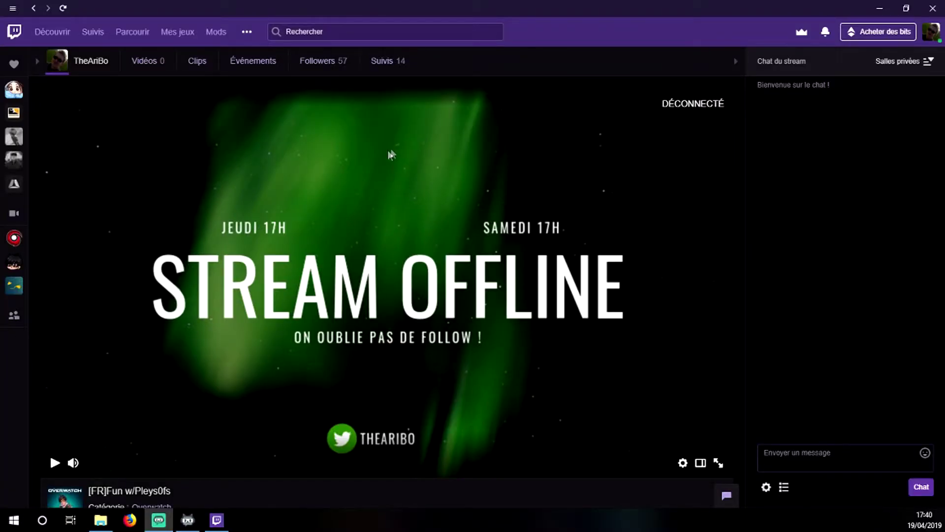
Step: Switch to the Twitch channel page, turn on panel editing and look through the panels below the stream
scroll(377, 170, "down", 6)
scroll(375, 177, "up", 6)
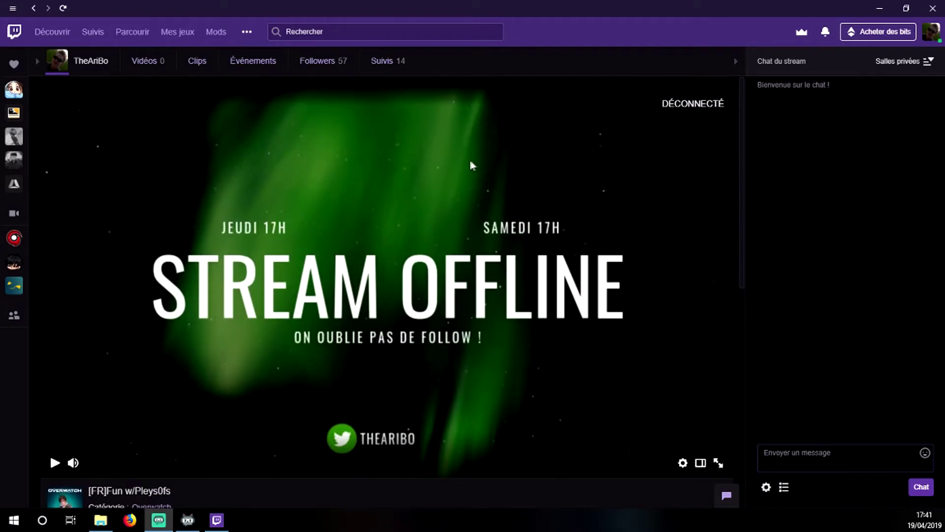
scroll(376, 199, "down", 2)
scroll(376, 199, "down", 6)
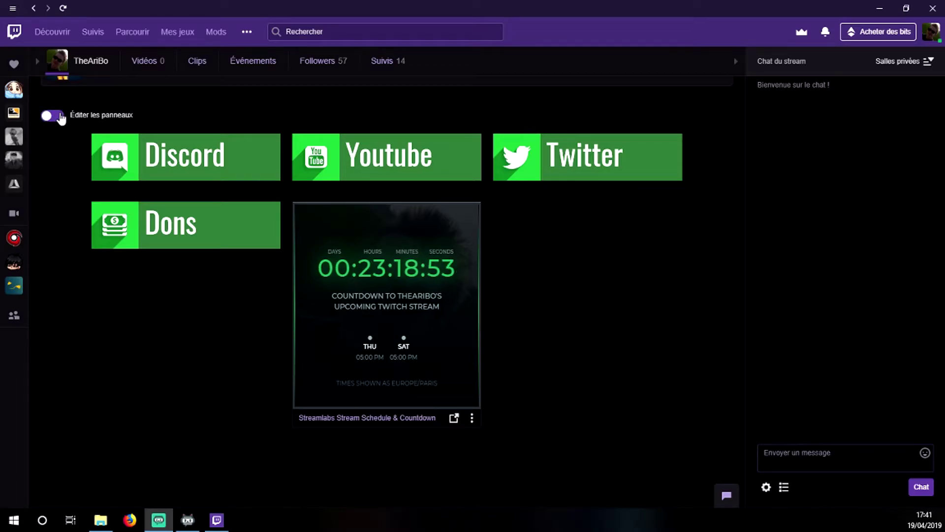
left_click(58, 116)
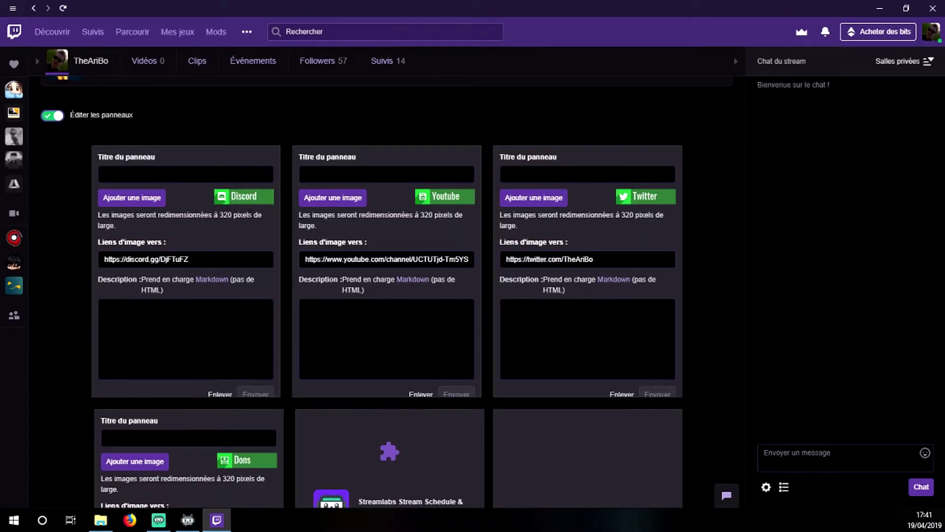
scroll(59, 117, "down", 3)
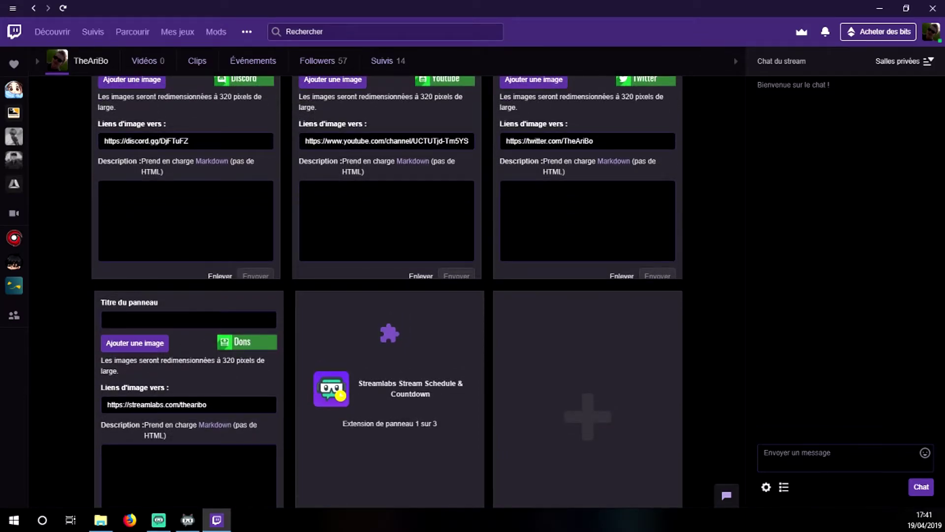
scroll(171, 282, "up", 3)
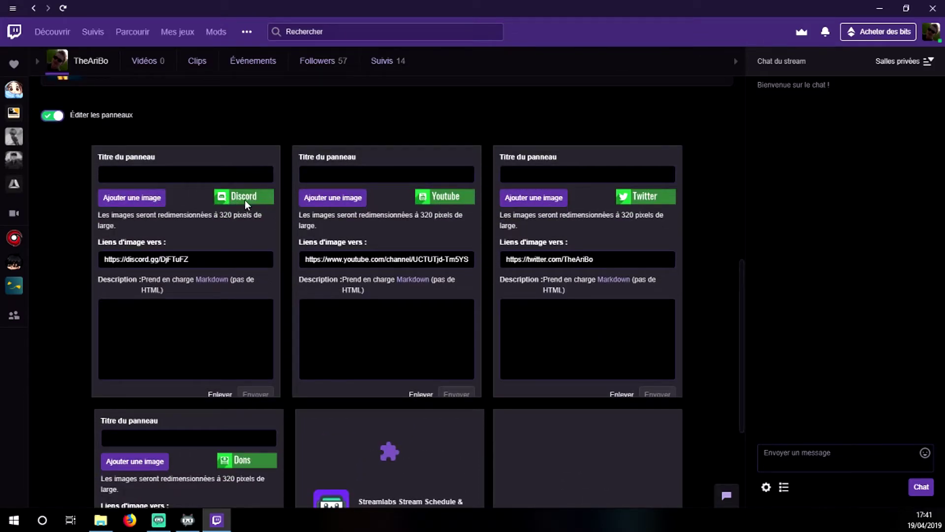
Step: Add the description "Abc" to the Discord panel, submit it and turn off panel editing
left_click_drag(197, 259, 74, 278)
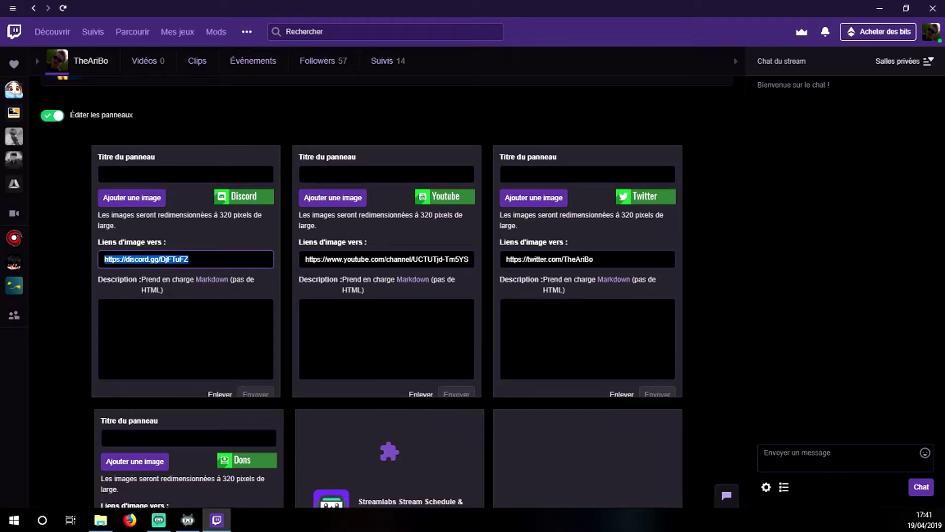
key("Tab")
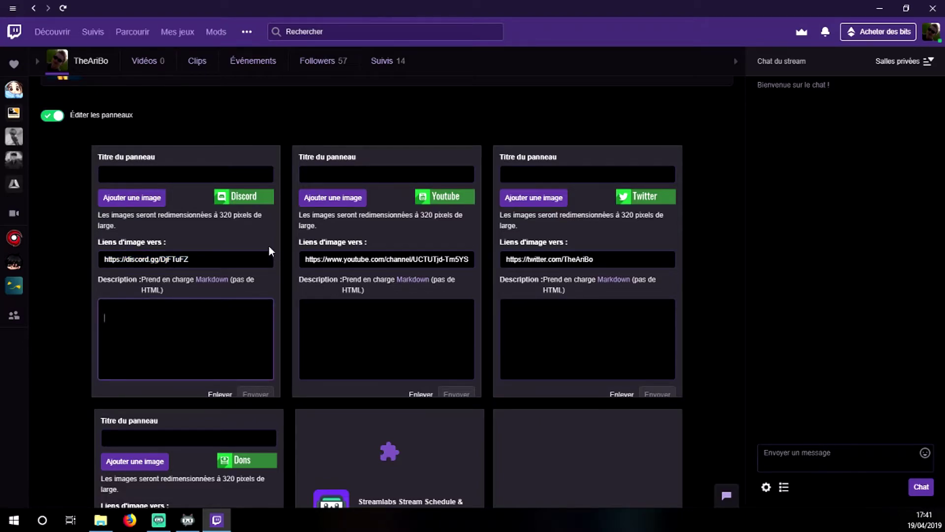
type("Abc")
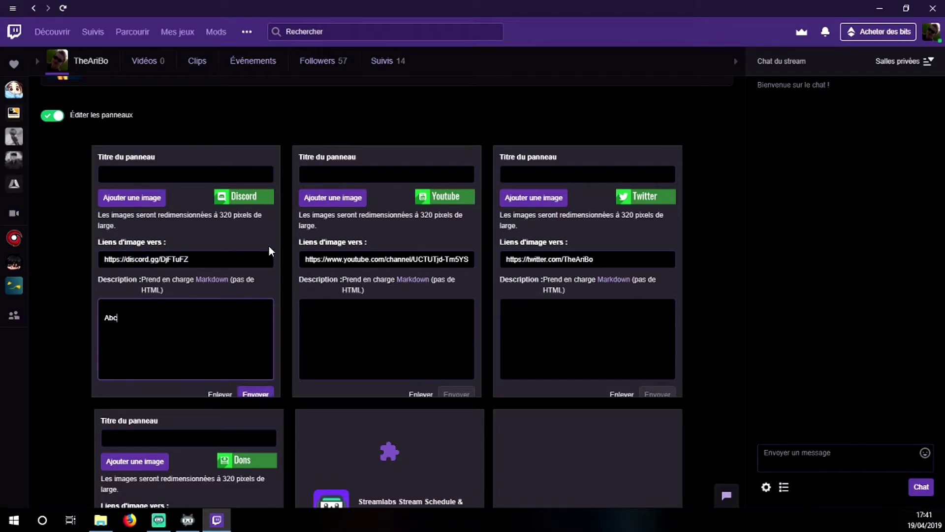
left_click(265, 392)
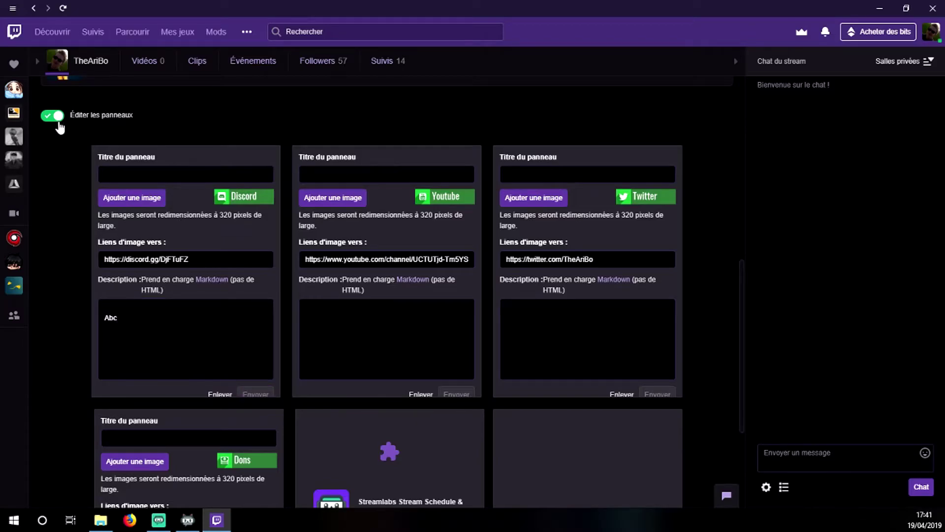
left_click(54, 116)
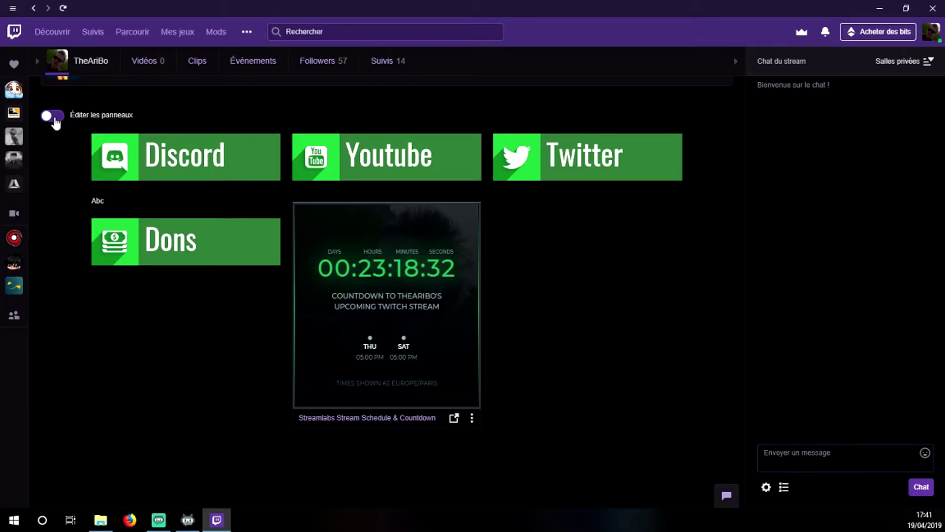
Step: Turn panel editing back on, delete the Discord panel's description and submit the change
left_click(53, 116)
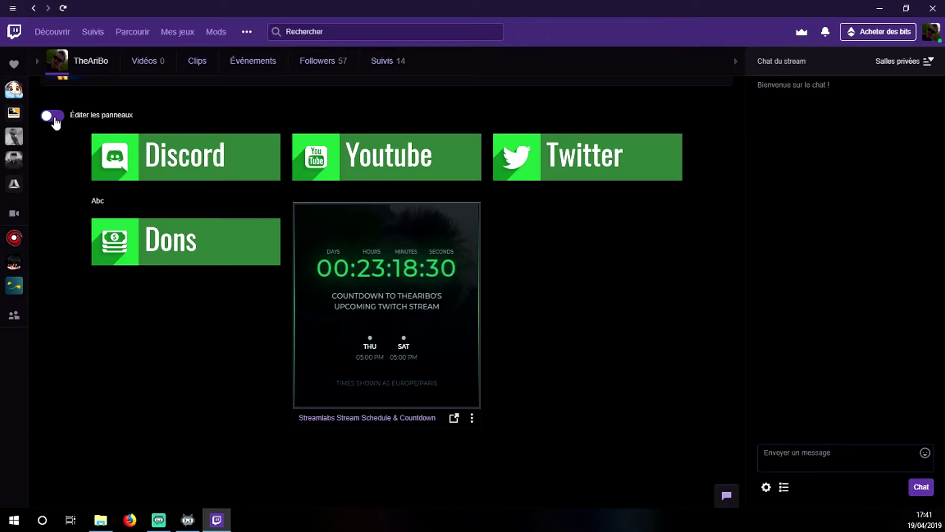
left_click(111, 316)
left_click_drag(118, 318, 71, 300)
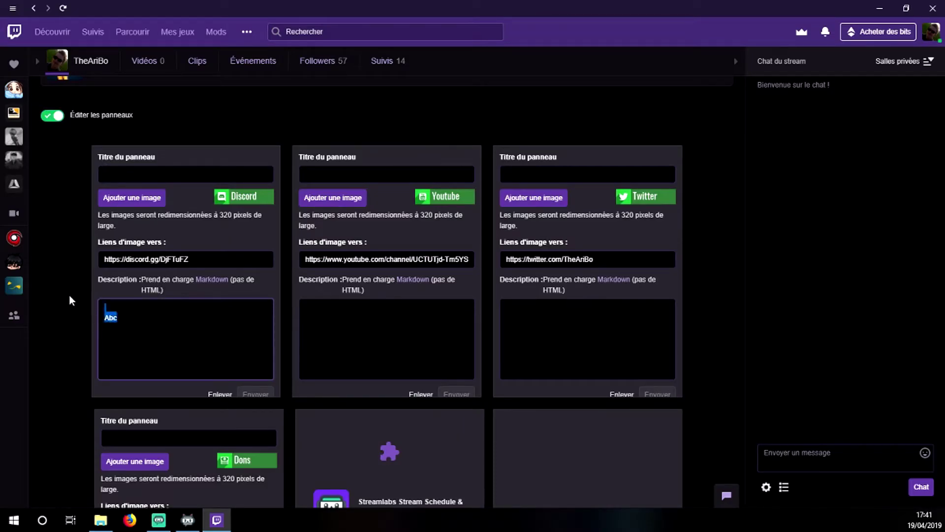
key("BackSpace")
left_click(256, 394)
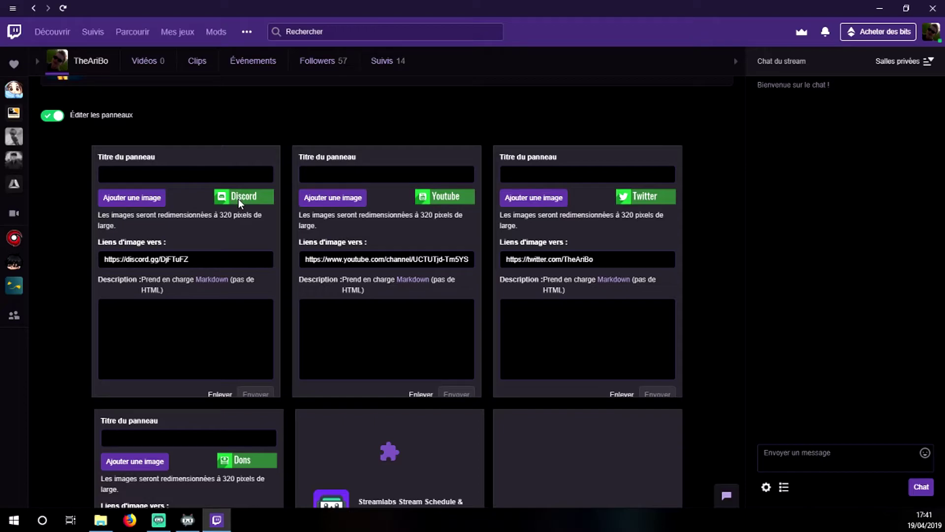
Step: Examine the image links of the Discord and YouTube panels, the donation panel and the schedule extension, and turn off panel editing
left_click(207, 262)
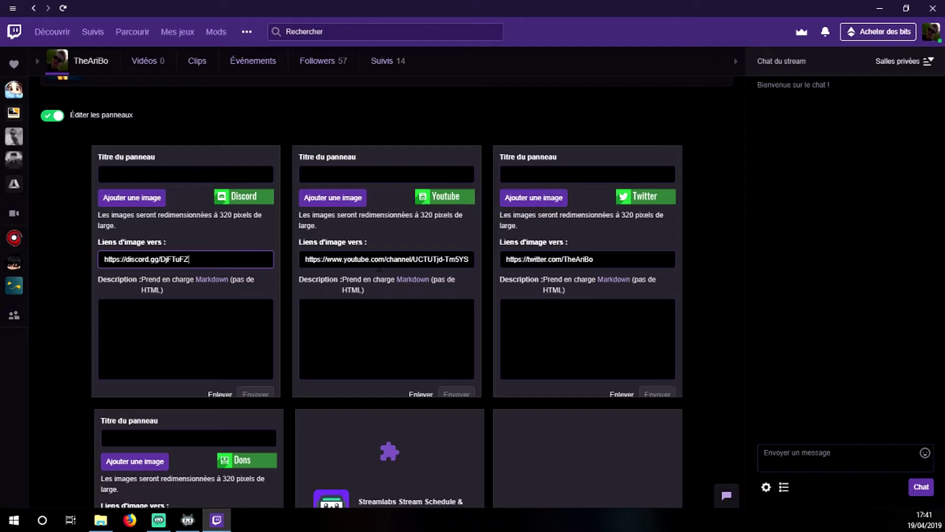
left_click_drag(449, 259, 374, 260)
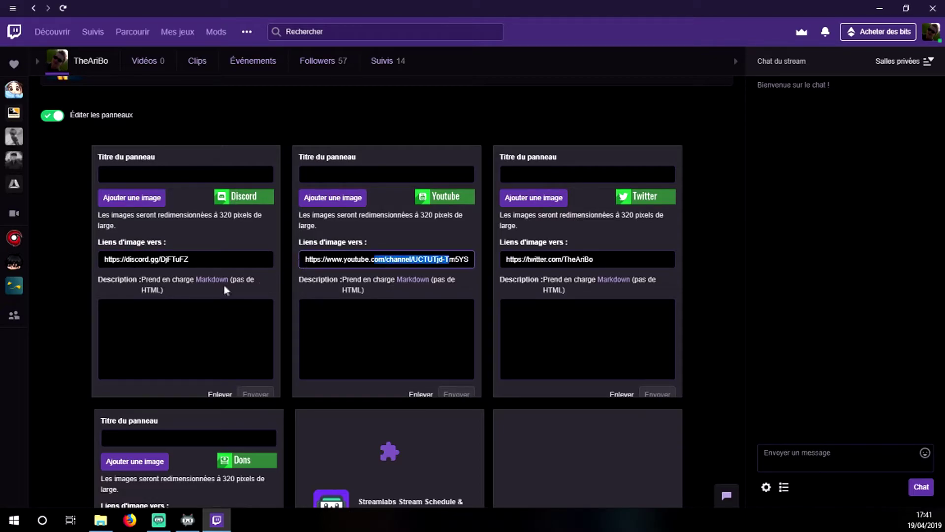
left_click(209, 262)
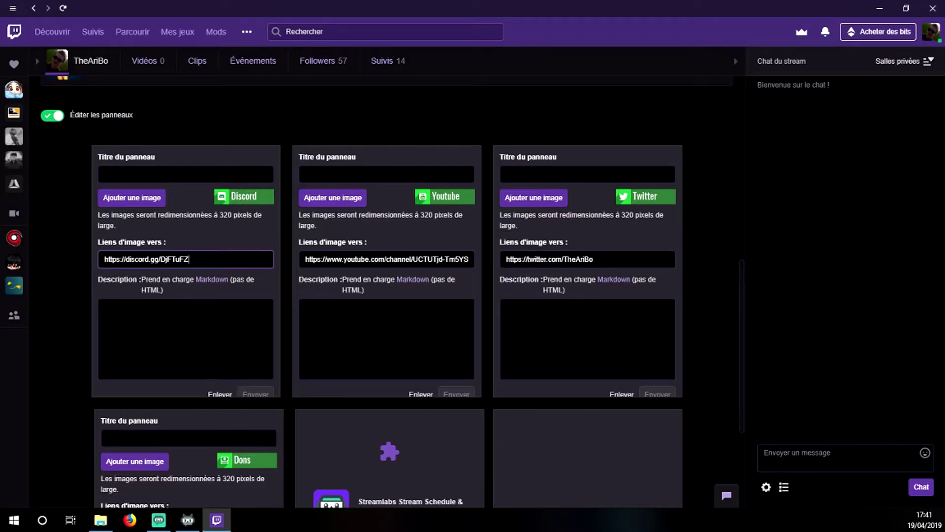
scroll(281, 400, "down", 3)
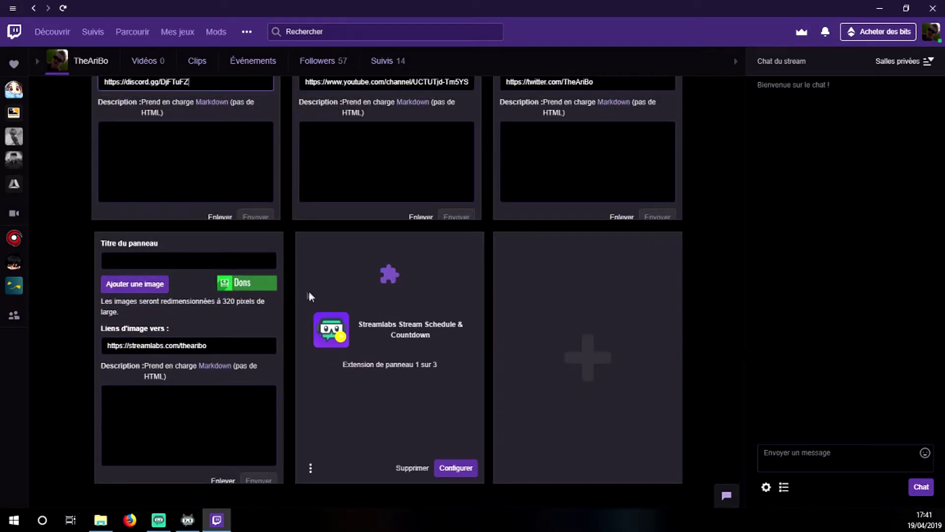
scroll(384, 381, "down", 1)
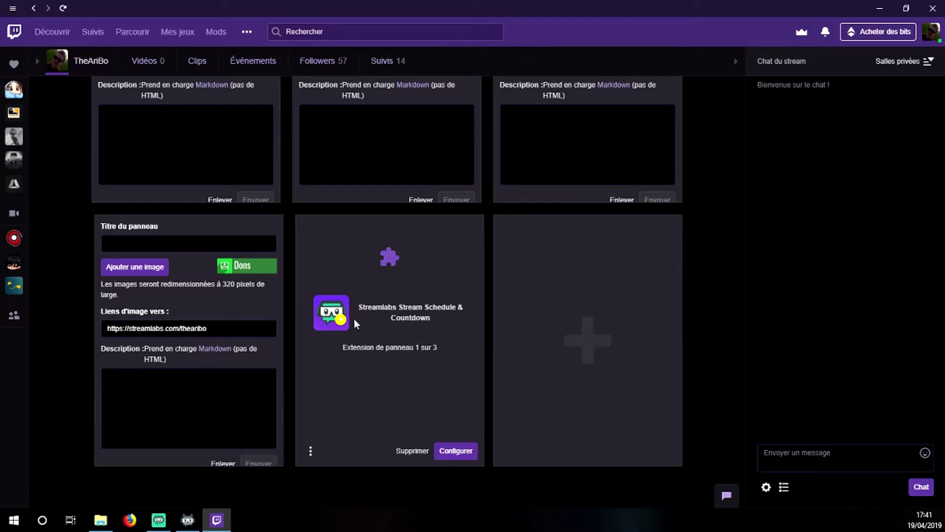
scroll(275, 255, "up", 2)
scroll(276, 255, "up", 1)
left_click(50, 99)
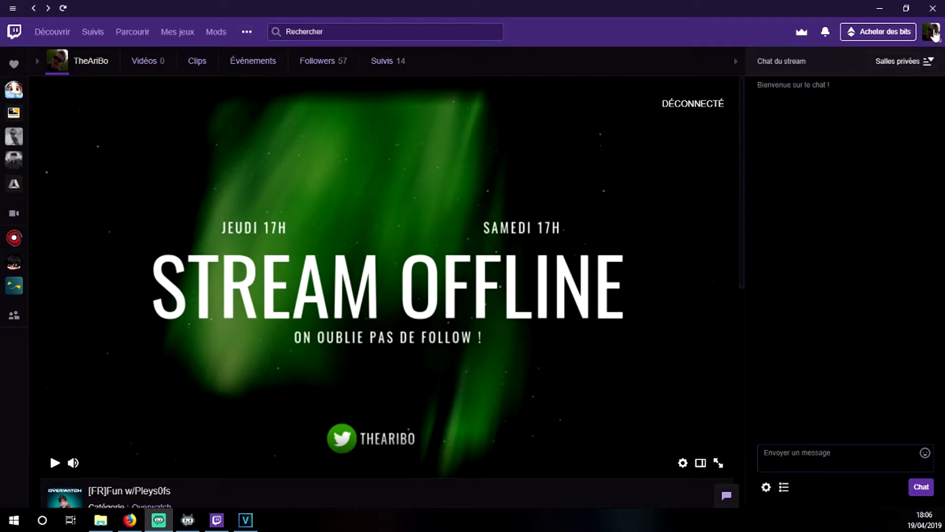
Step: Open the extensions page of the creator dashboard and search all extensions for "schedule streamlabs"
left_click(931, 33)
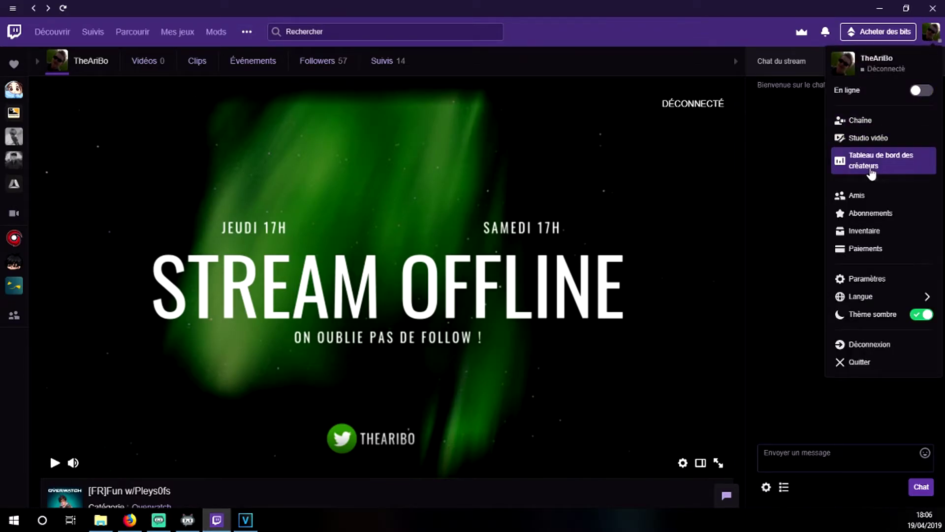
left_click(868, 171)
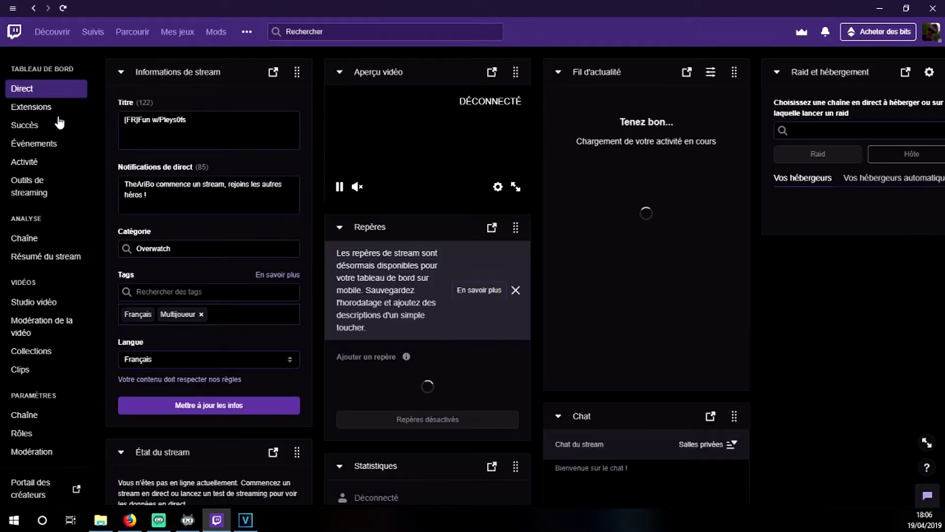
left_click(43, 108)
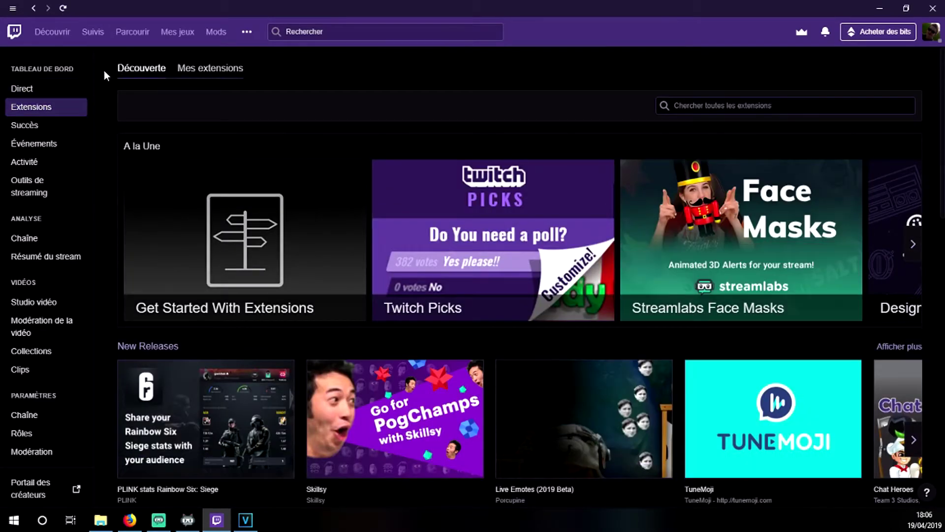
left_click(677, 106)
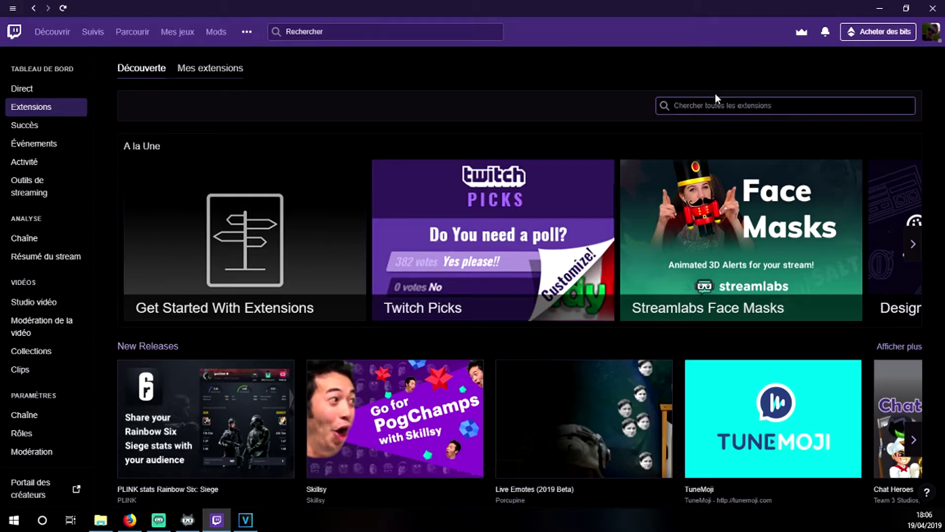
type("schedule streamlabs")
key("Return")
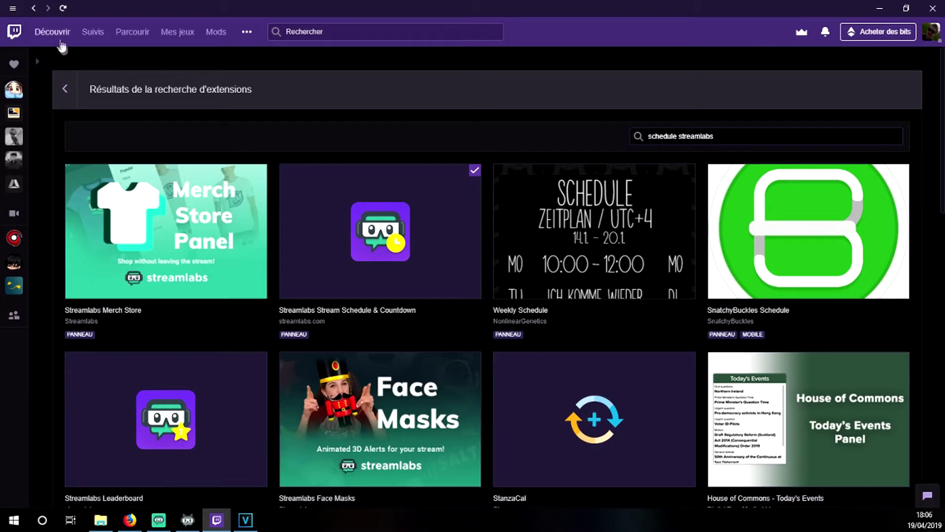
Step: Open the configuration of the installed Streamlabs Stream Schedule & Countdown extension and review its highlight colour, start times and time zone
left_click(33, 7)
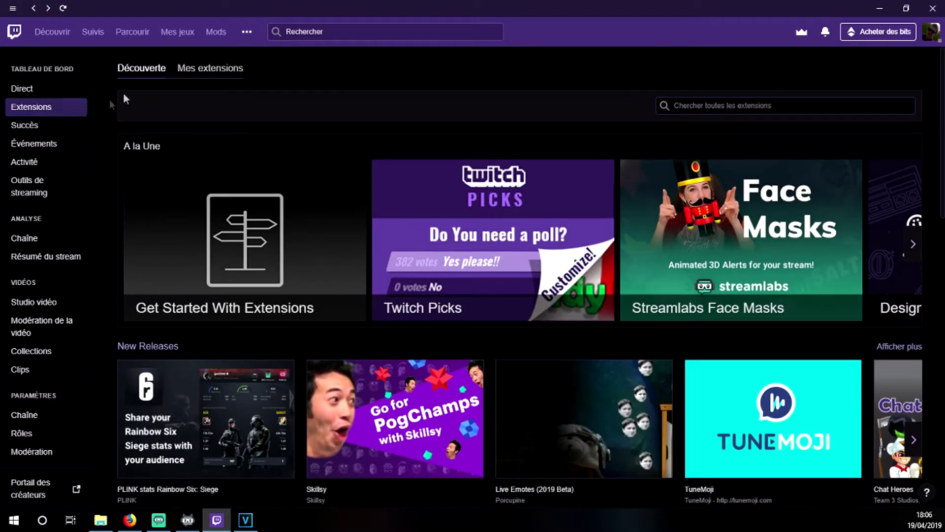
left_click(190, 71)
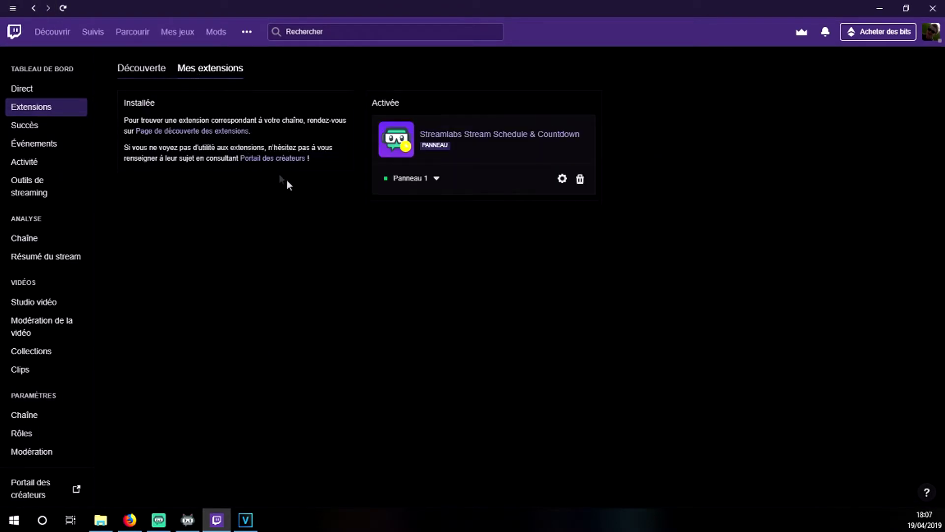
left_click(562, 178)
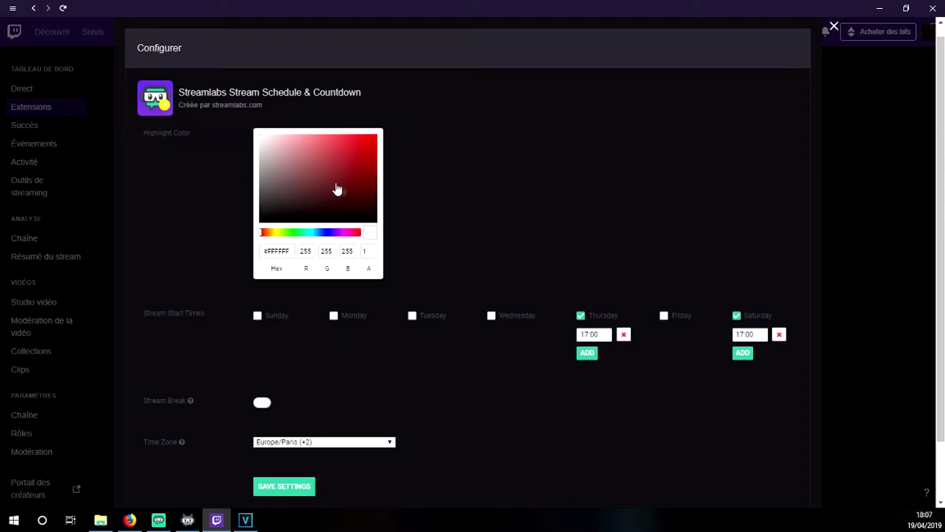
scroll(492, 209, "down", 2)
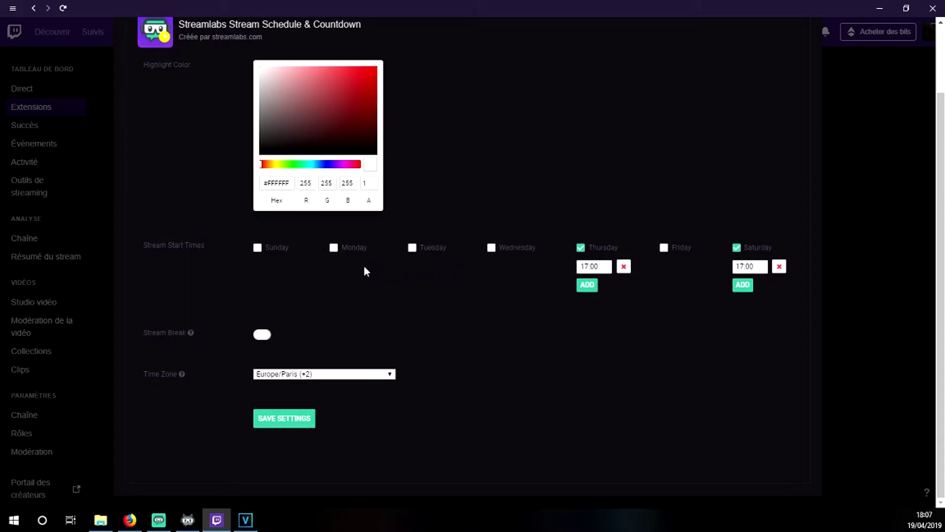
scroll(365, 270, "up", 2)
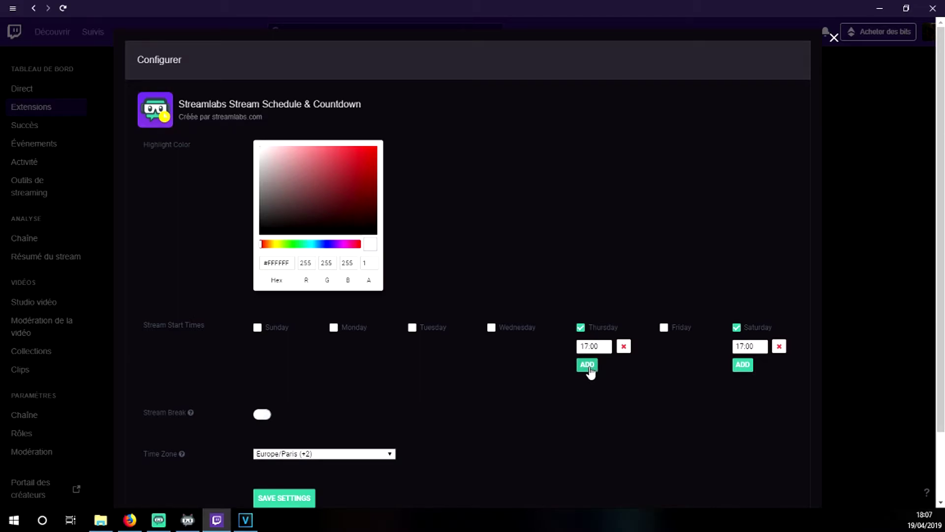
Step: Enable Wednesday in the stream start times and clear it again
double_click(493, 329)
left_click(492, 329)
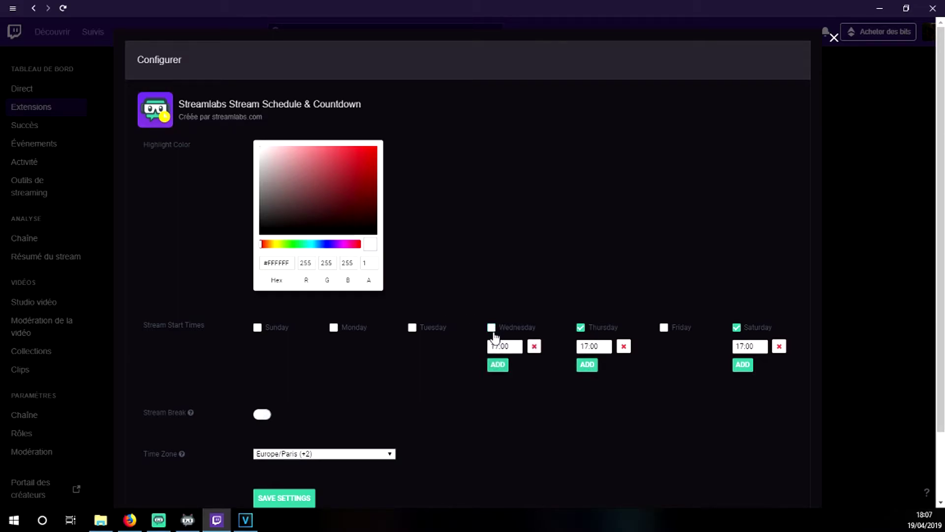
left_click(490, 328)
Step: Look through the extension's time zone options, keep Europe/Paris (+2), and close the configuration without saving
scroll(273, 396, "down", 2)
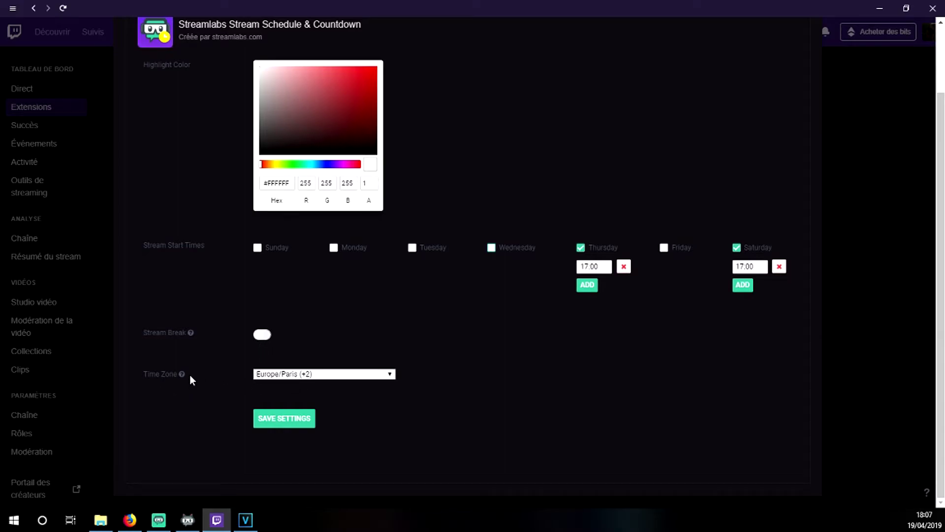
left_click(298, 377)
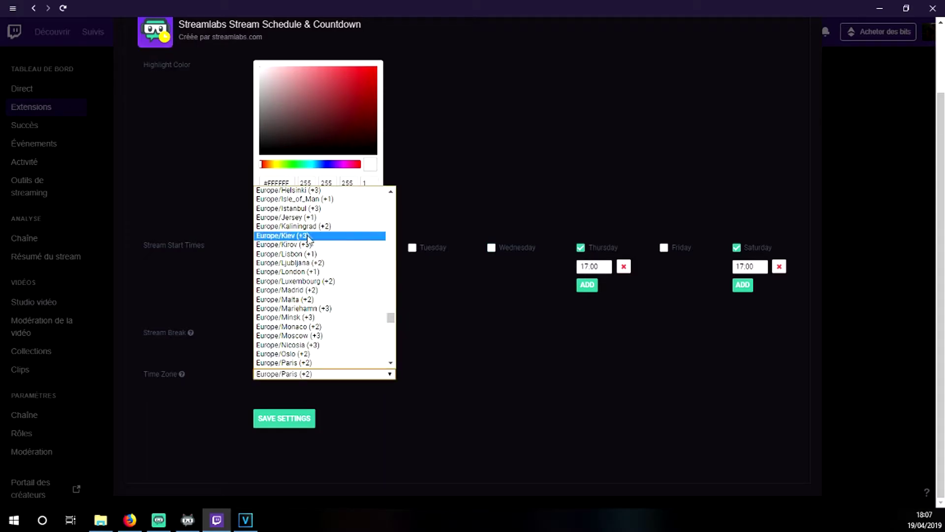
scroll(306, 236, "up", 7)
scroll(307, 229, "down", 10)
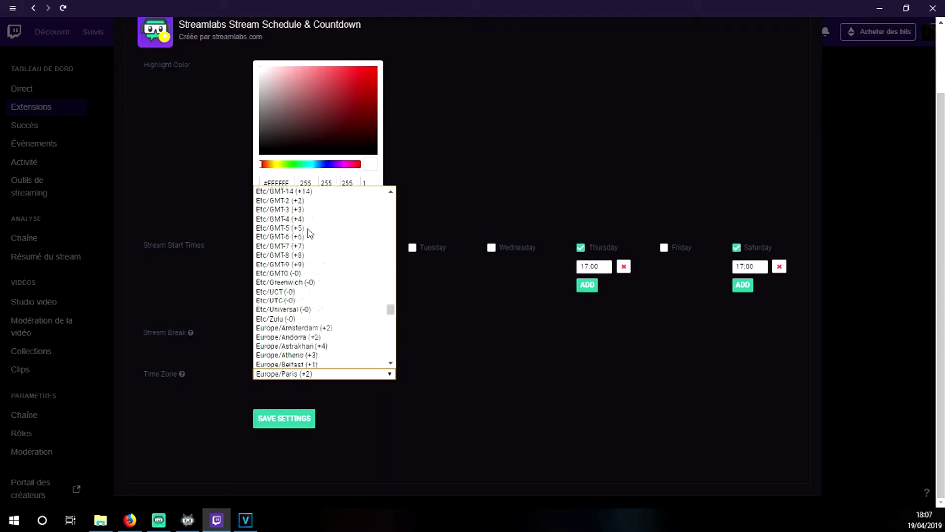
left_click(273, 377)
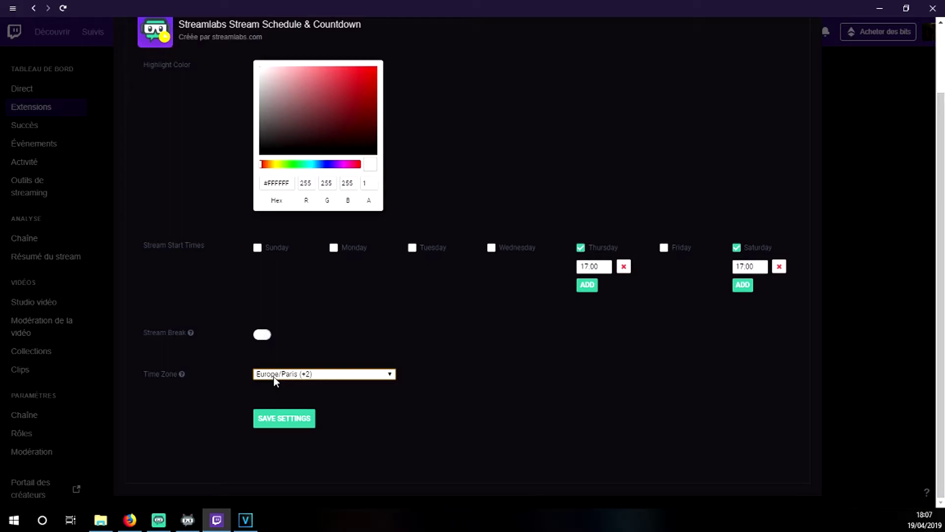
scroll(589, 176, "up", 2)
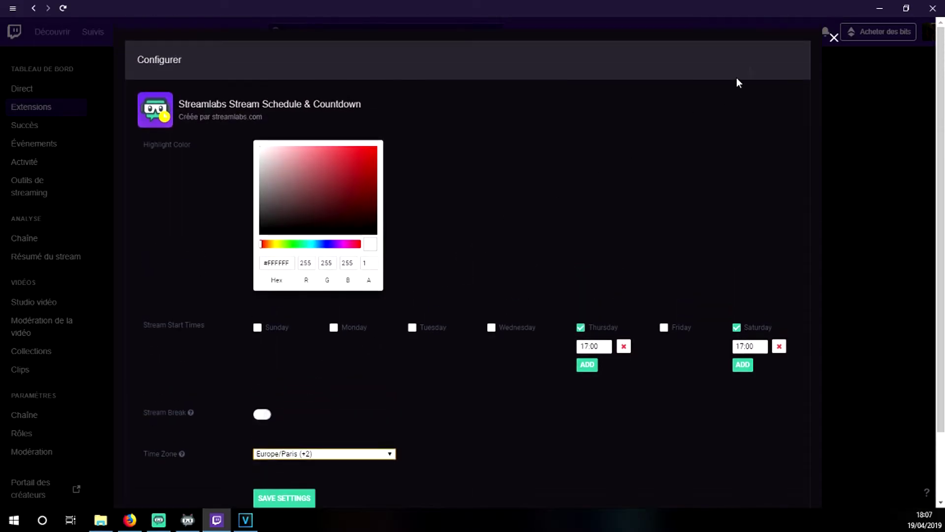
left_click(833, 39)
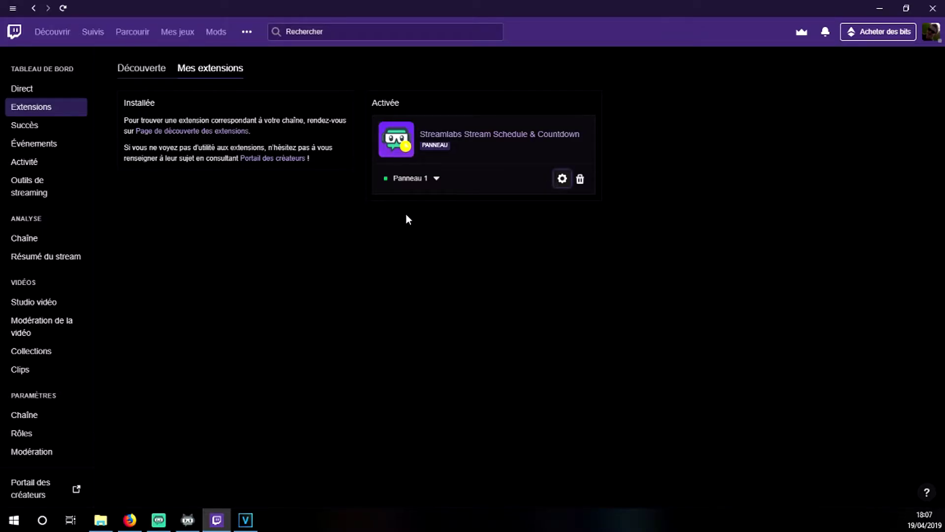
Step: Browse the extension discovery page, including the featured Bits, AWS Challenge, games and loyalty categories
left_click(144, 70)
scroll(443, 269, "down", 5)
scroll(450, 266, "down", 7)
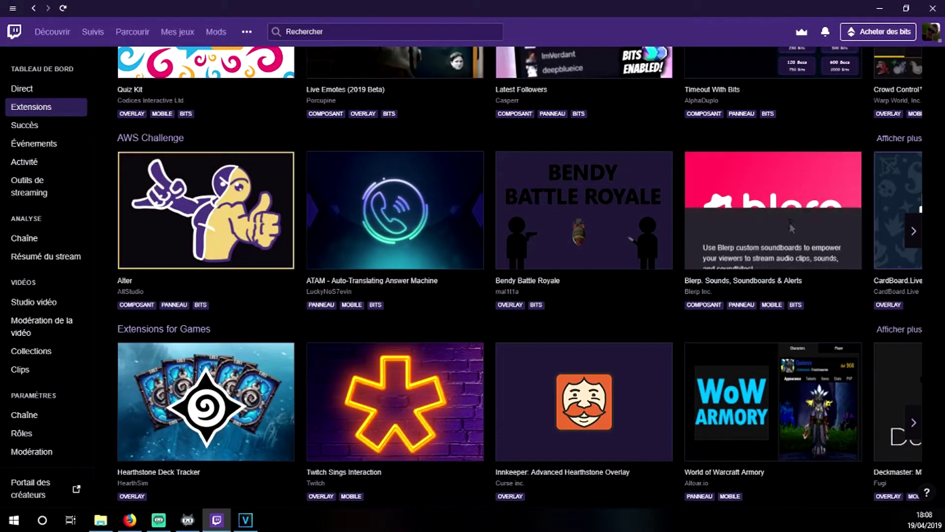
scroll(490, 235, "down", 1)
scroll(489, 231, "down", 1)
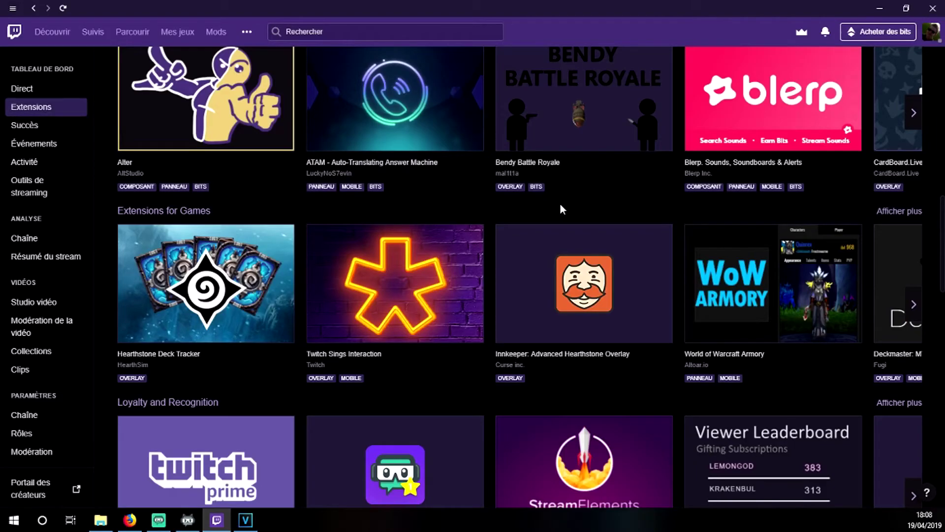
scroll(561, 204, "up", 5)
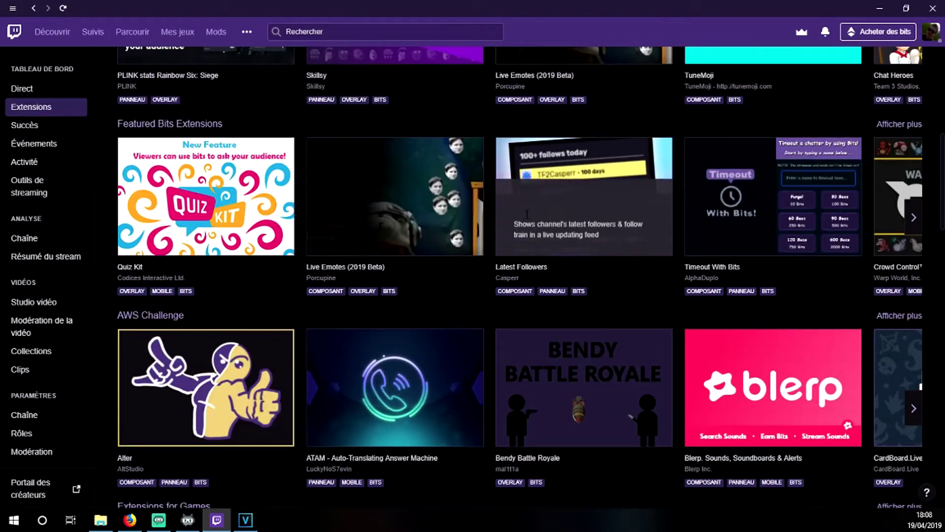
scroll(528, 214, "up", 2)
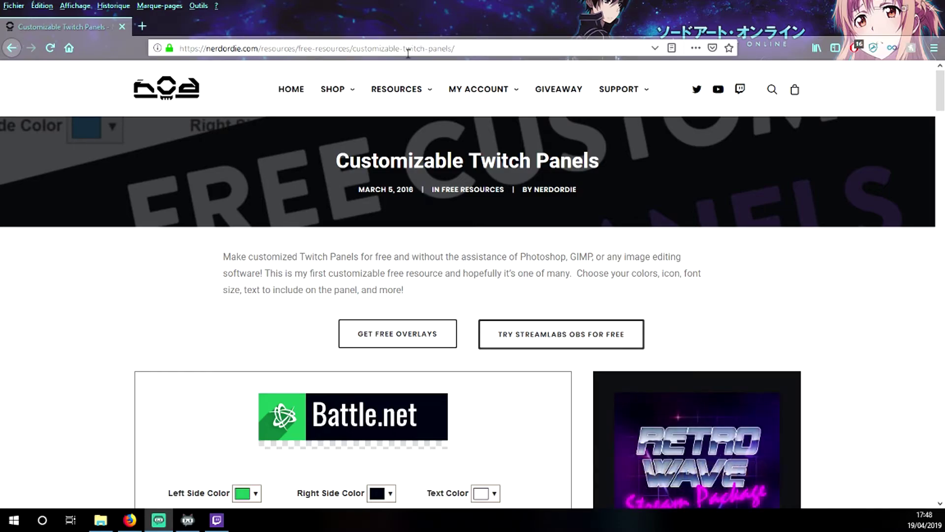
Step: On Nerd or Die's Customizable Twitch Panels page in Firefox, set the panel text to "Ici"
scroll(248, 287, "down", 5)
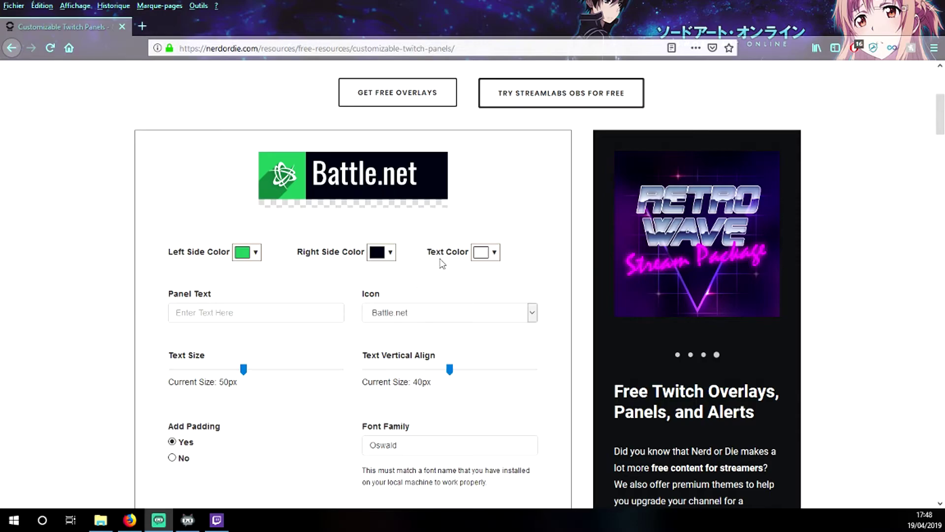
scroll(255, 169, "down", 3)
left_click(241, 192)
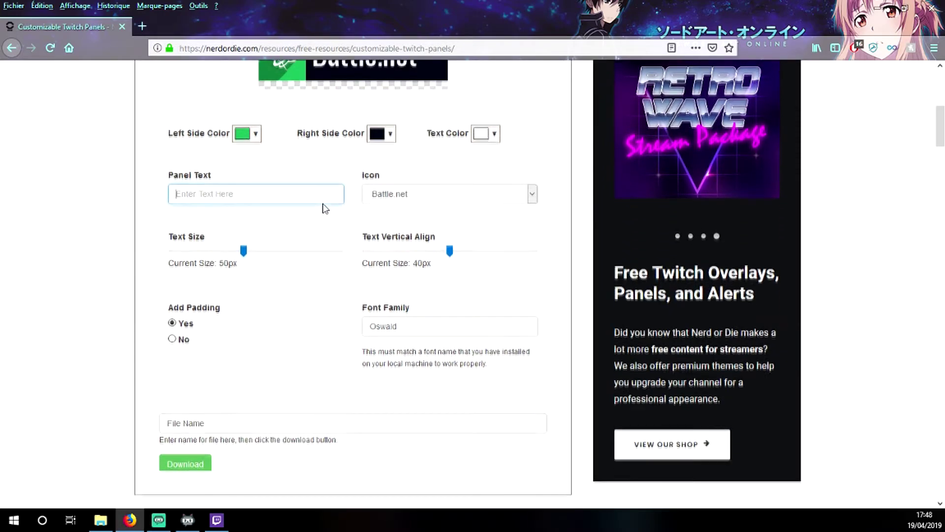
scroll(322, 207, "up", 1)
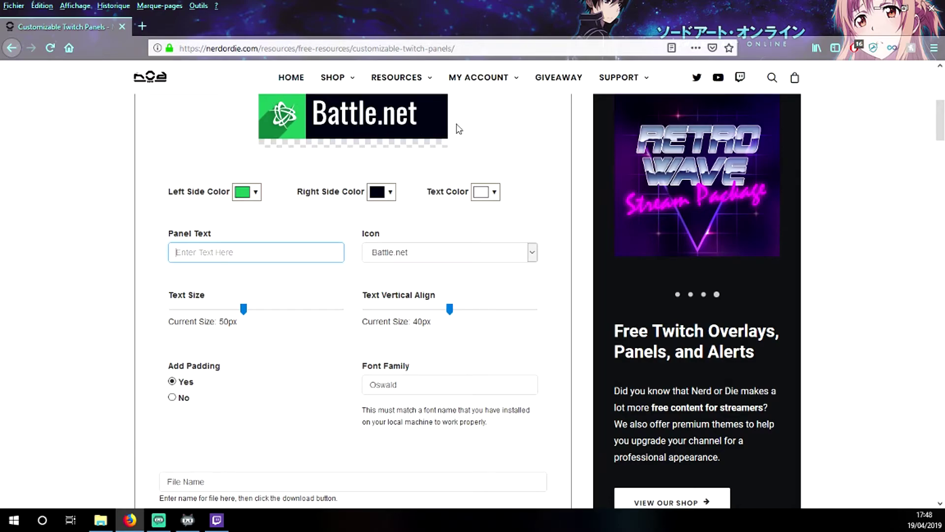
type("Ici")
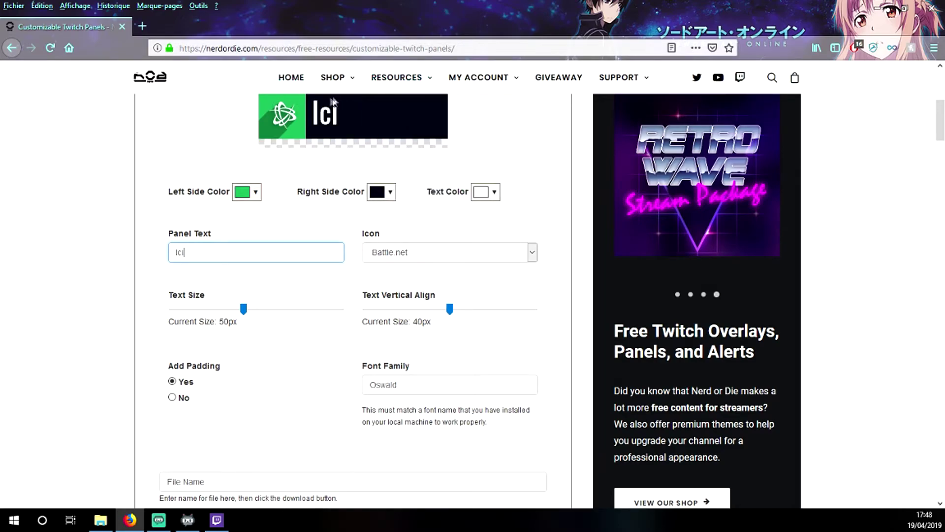
Step: Look through the available panel icons and choose the Xbox icon
left_click(409, 254)
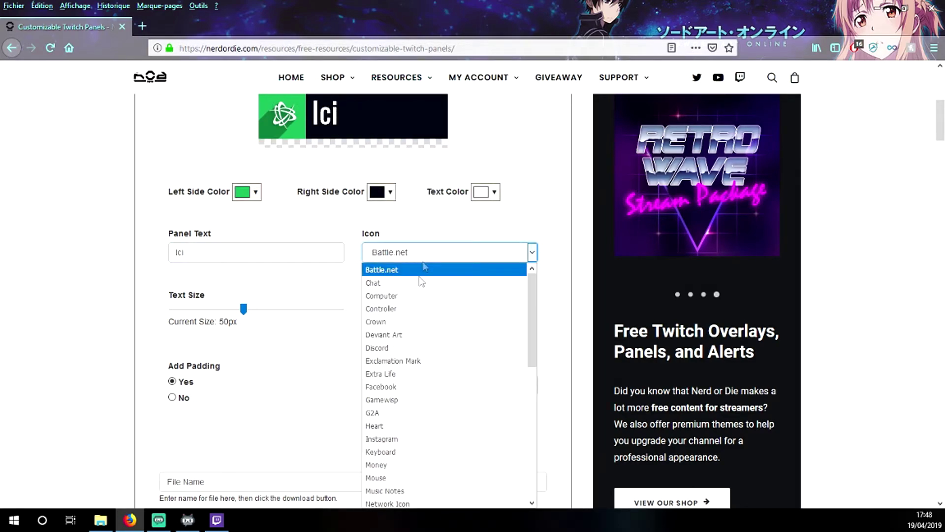
scroll(415, 332, "down", 8)
scroll(413, 329, "down", 3)
scroll(409, 325, "up", 1)
scroll(409, 325, "up", 5)
key("x")
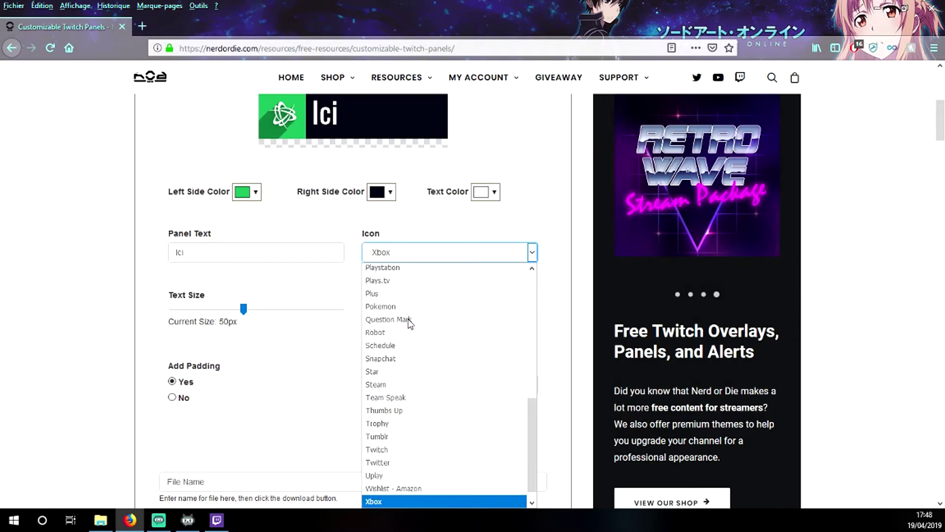
left_click(407, 504)
scroll(310, 272, "up", 4)
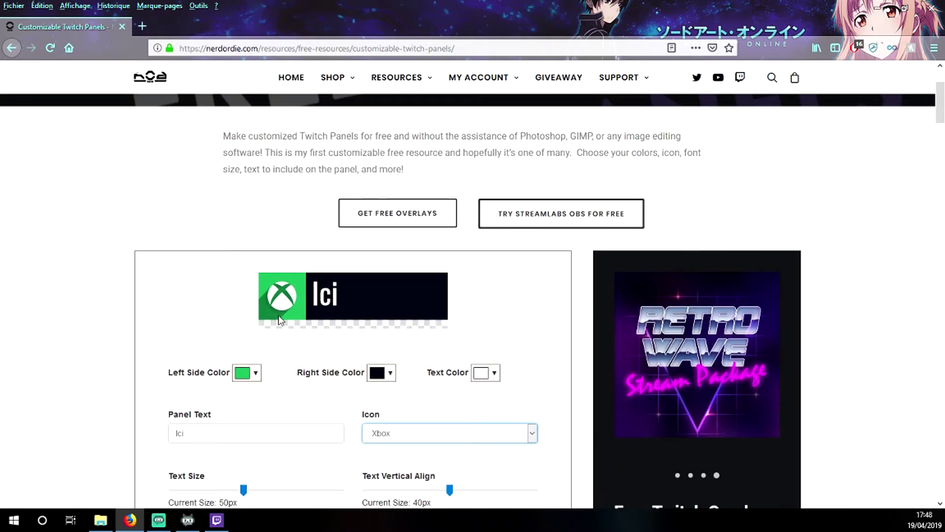
Step: Set the panel's right side colour to orange #e67e22 and its left side colour to blue #2980b9
scroll(280, 315, "down", 3)
left_click(390, 252)
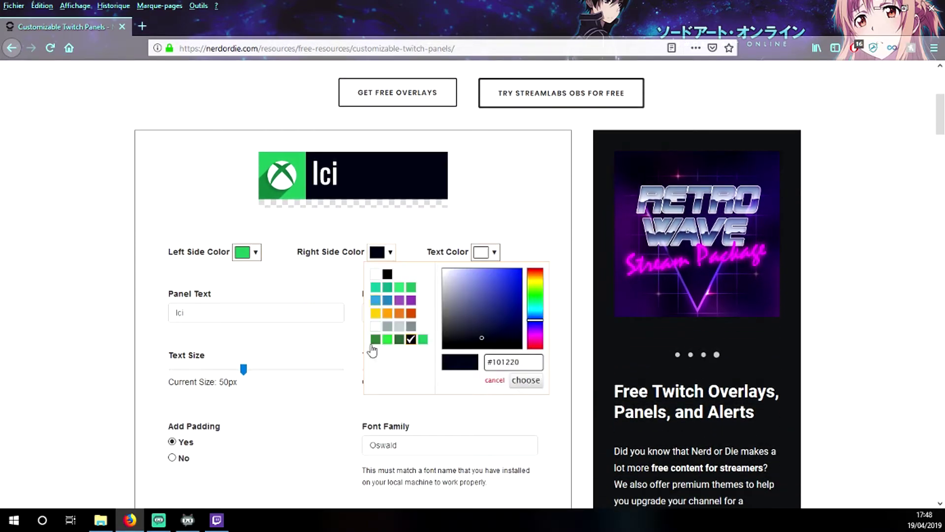
left_click(399, 313)
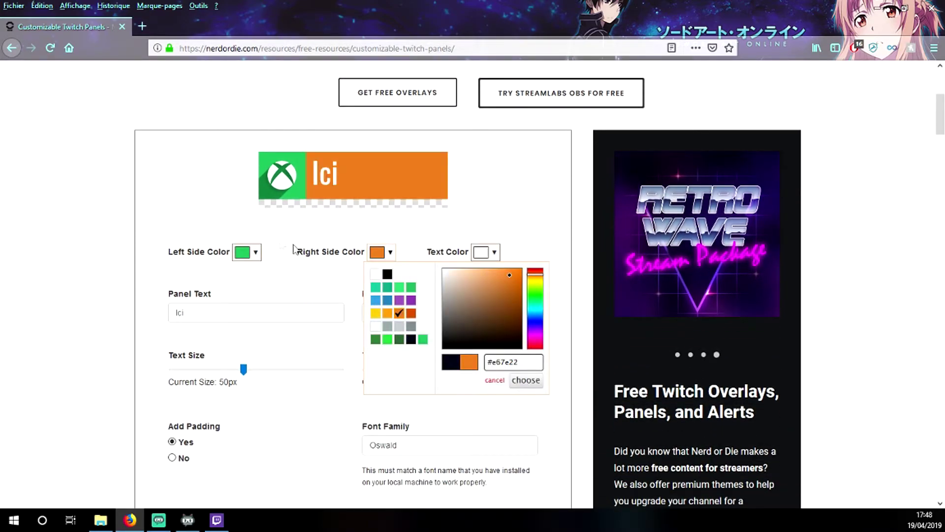
left_click(258, 253)
left_click(256, 299)
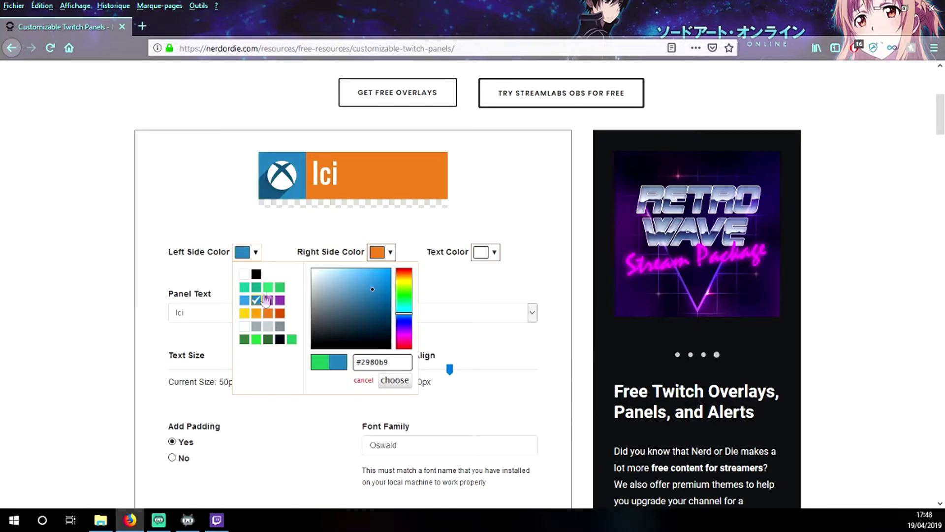
left_click(341, 211)
Step: Set the panel's text size to 44px and its text vertical alignment to 35px
scroll(297, 414, "down", 3)
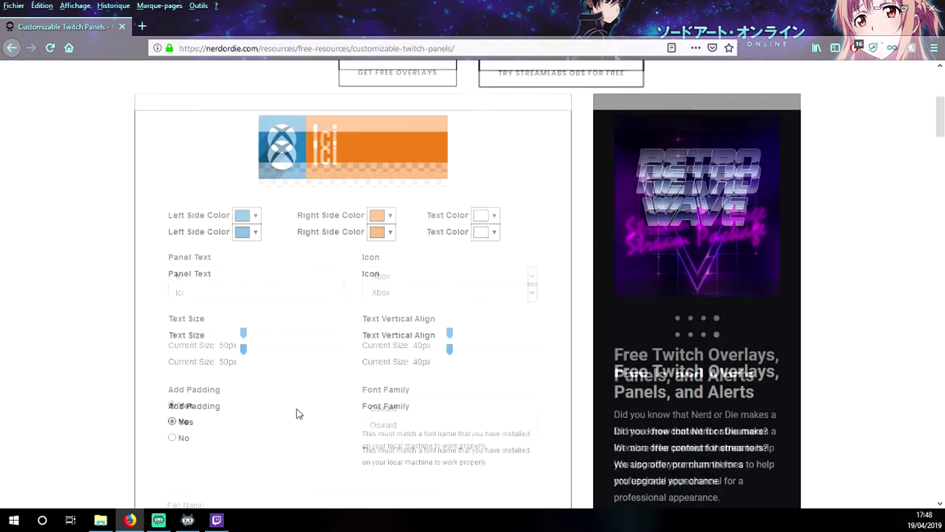
scroll(185, 266, "up", 5)
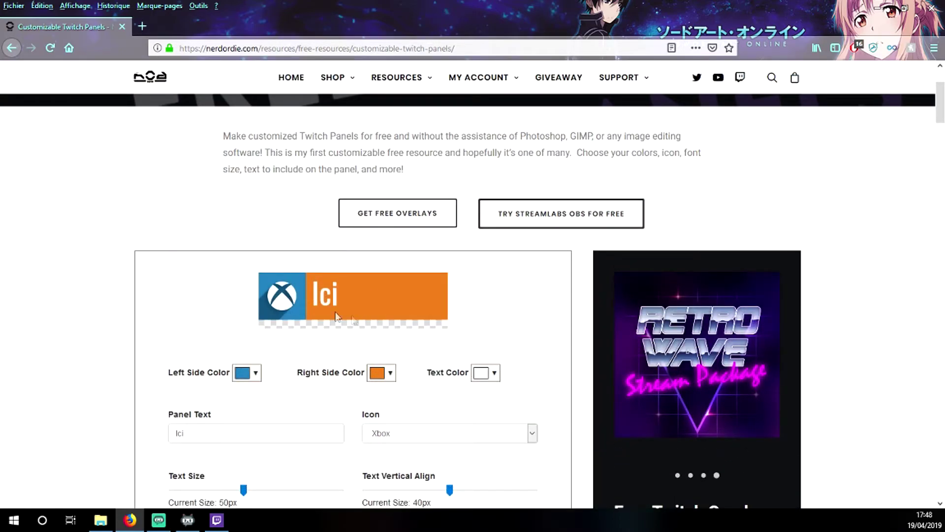
scroll(272, 312, "down", 6)
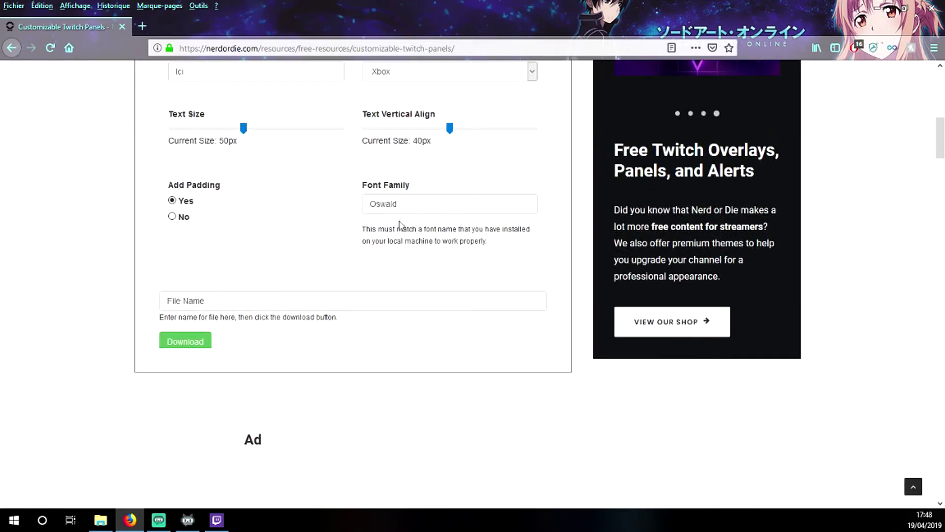
scroll(382, 268, "up", 2)
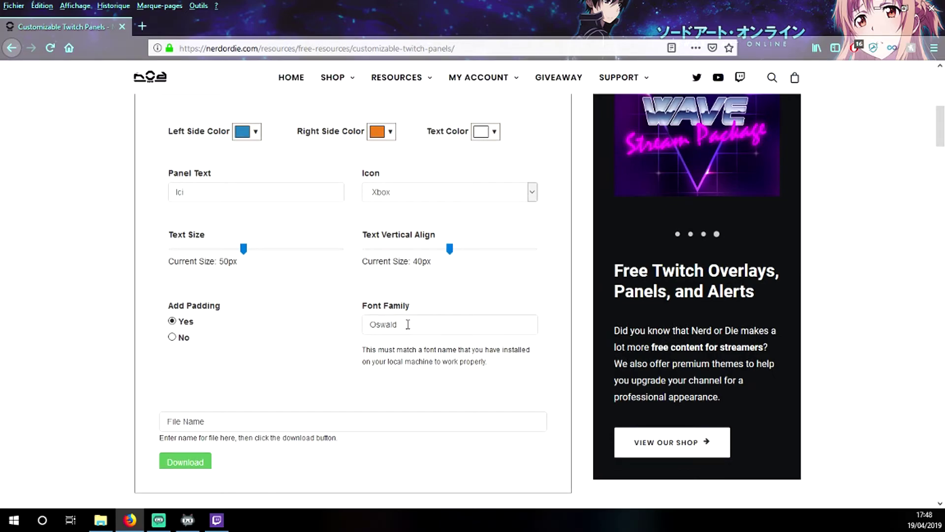
scroll(409, 324, "up", 3)
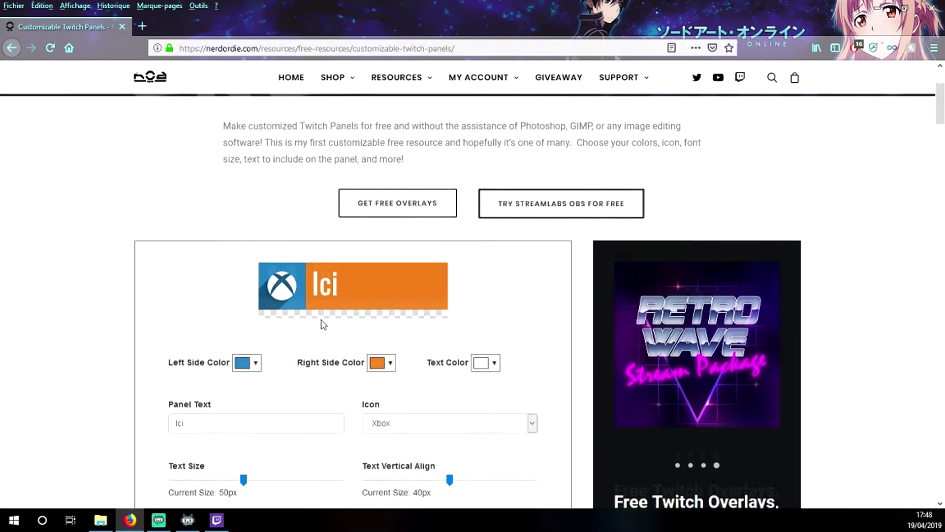
scroll(370, 330, "down", 2)
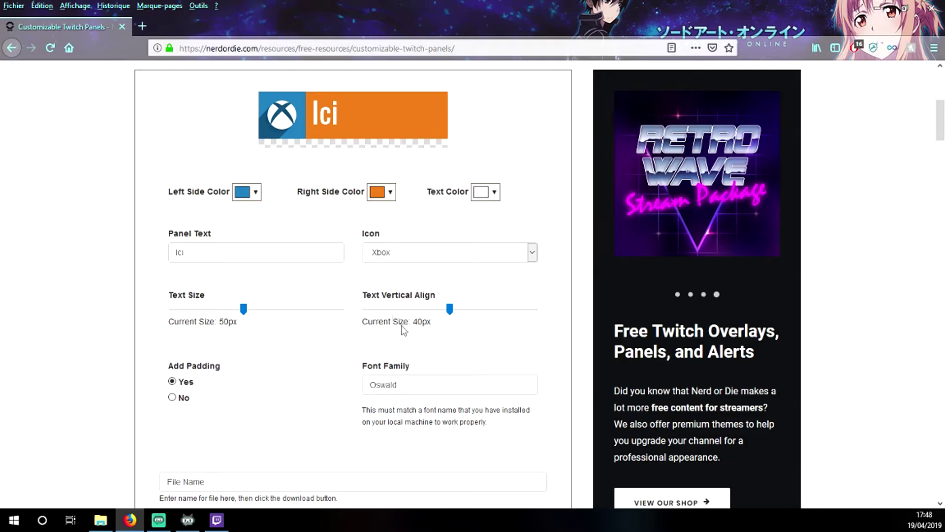
mouse_move(243, 308)
left_mouse_down()
mouse_move(392, 313)
mouse_move(229, 310)
left_mouse_up()
mouse_move(449, 309)
left_mouse_down()
mouse_move(429, 310)
mouse_move(481, 312)
mouse_move(411, 314)
mouse_move(507, 312)
mouse_move(438, 312)
left_mouse_up()
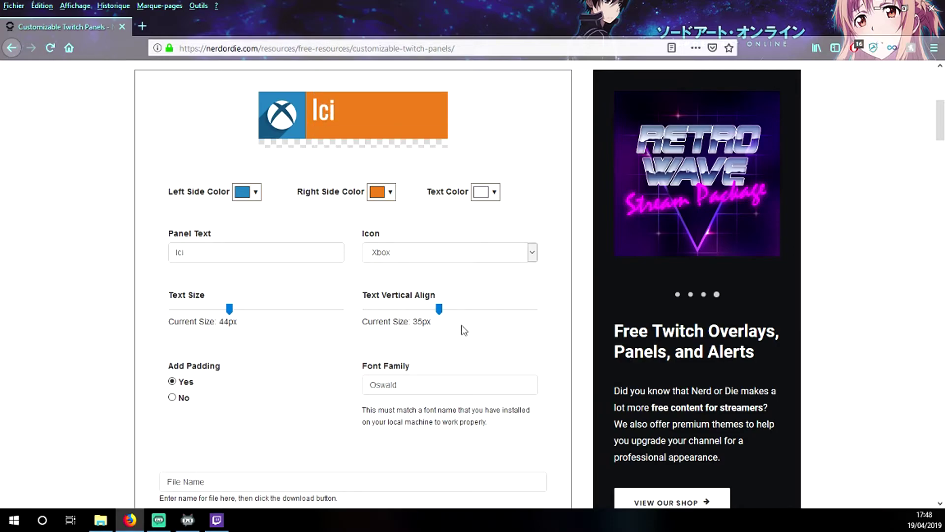
Step: Name the panel file "Xbox panneau", start its download and cancel the save dialog
scroll(117, 277, "down", 5)
scroll(210, 249, "up", 3)
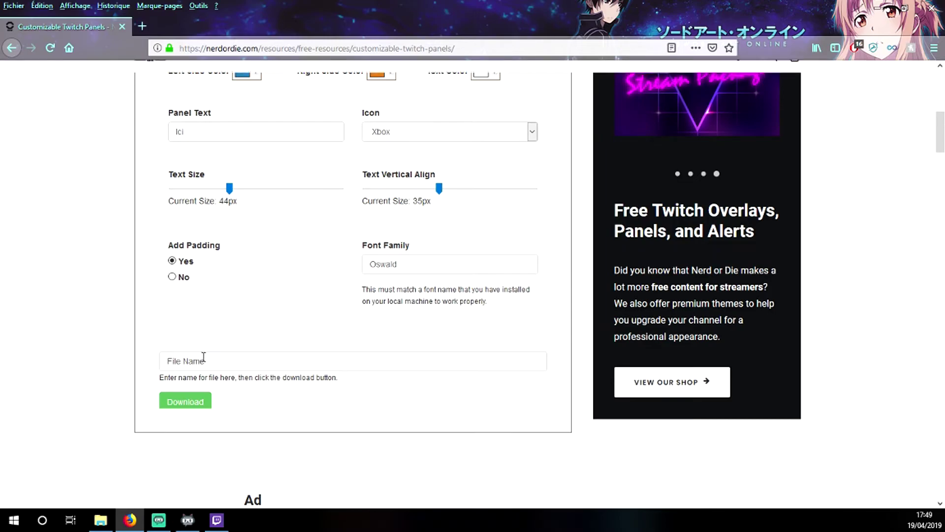
left_click_drag(203, 359, 95, 356)
key("BackSpace")
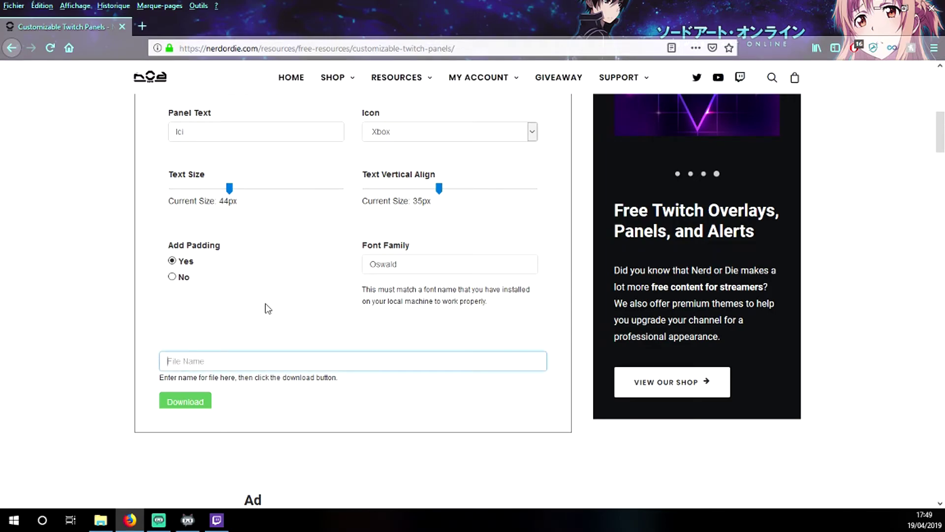
type("Xbox panneau")
left_click(164, 401)
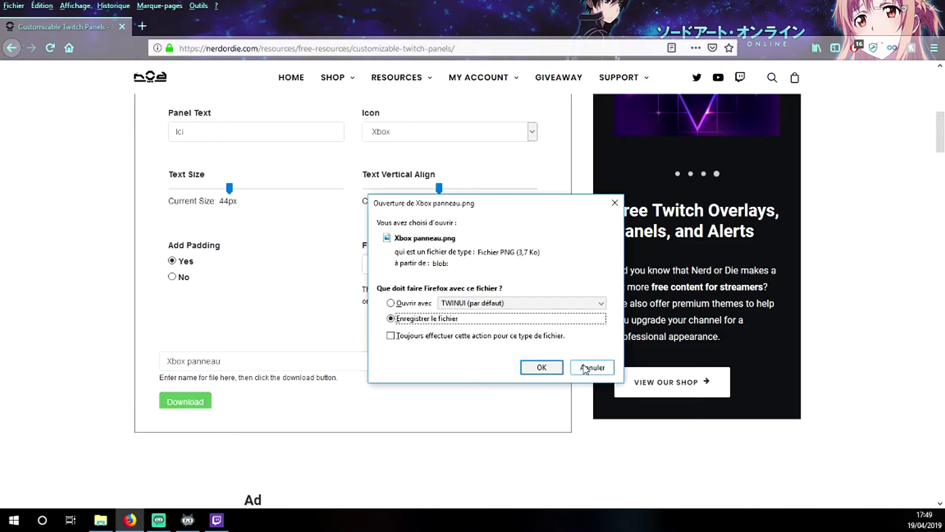
left_click(592, 367)
Step: Switch to the Twitch app and open the account's own channel page
left_click(217, 520)
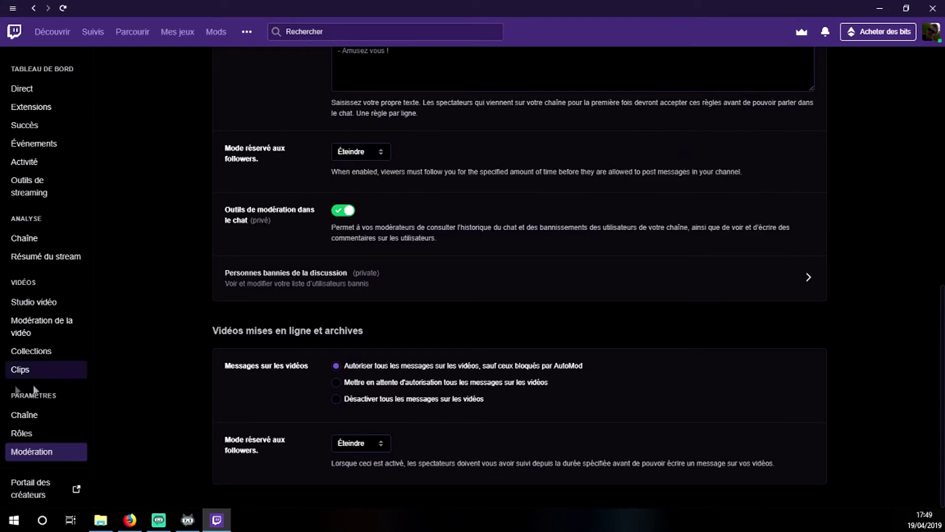
left_click(931, 32)
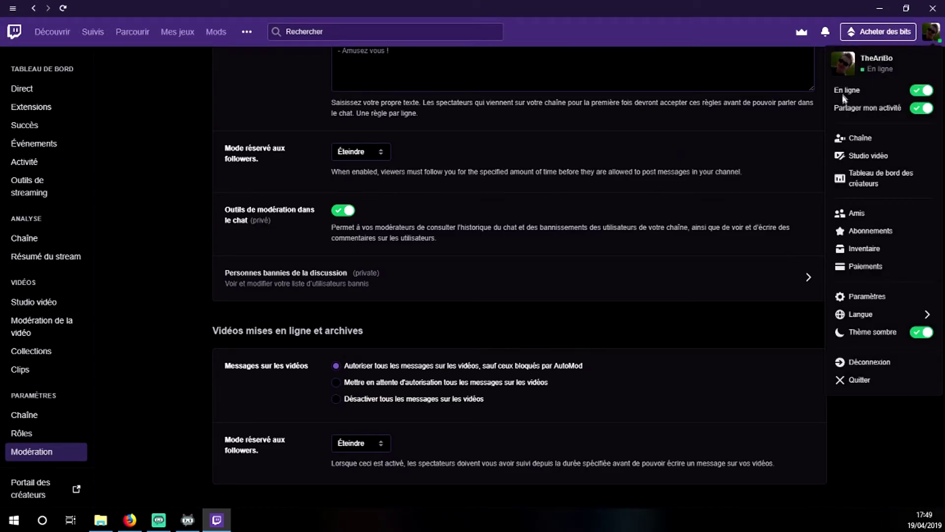
left_click(851, 143)
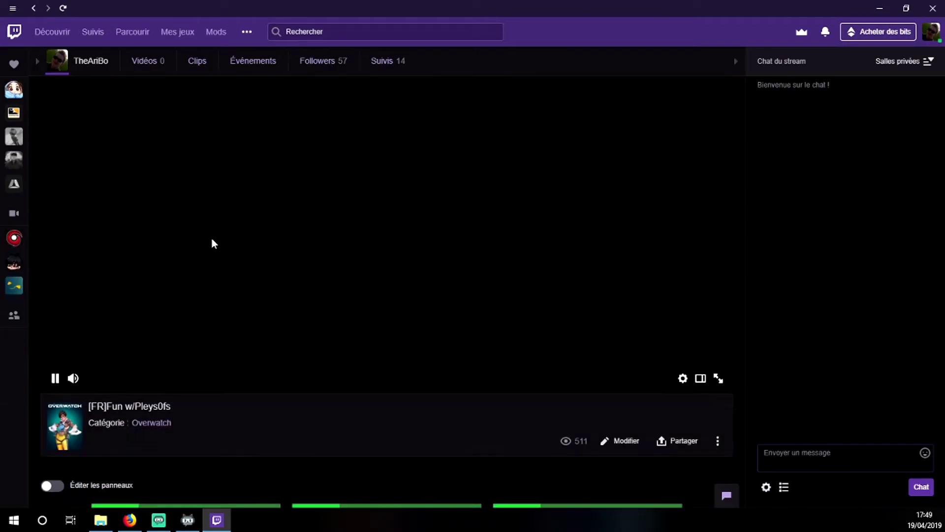
left_click(52, 115)
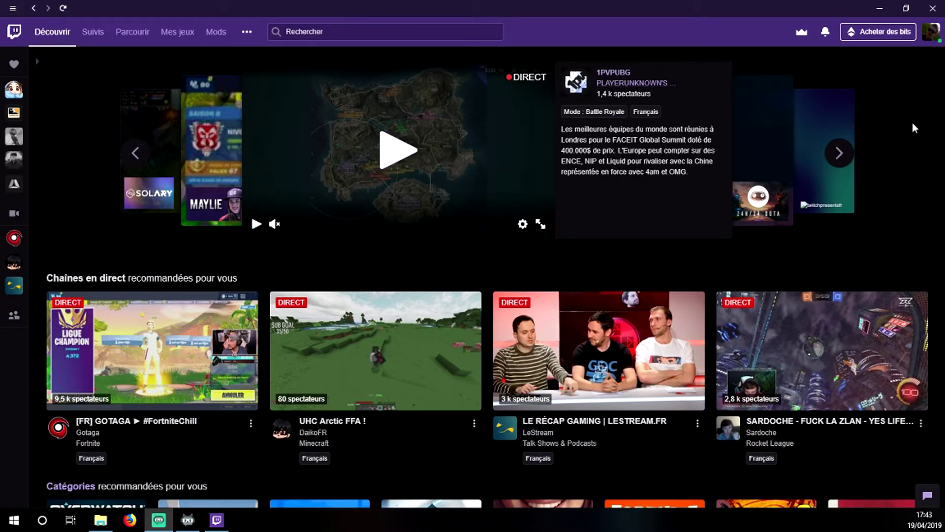
Step: Open the account's profile settings and review the profile photo, profile banner, display name, bio and account deactivation sections
left_click(931, 32)
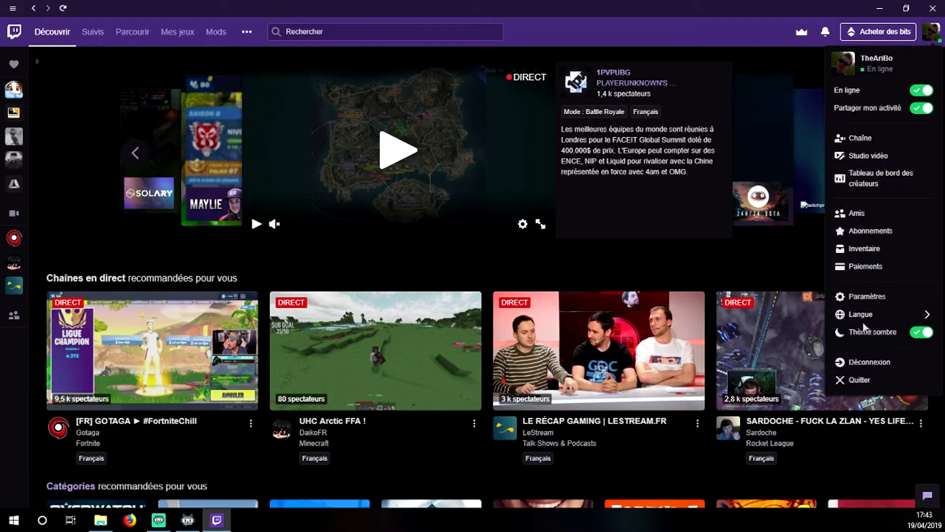
left_click(861, 297)
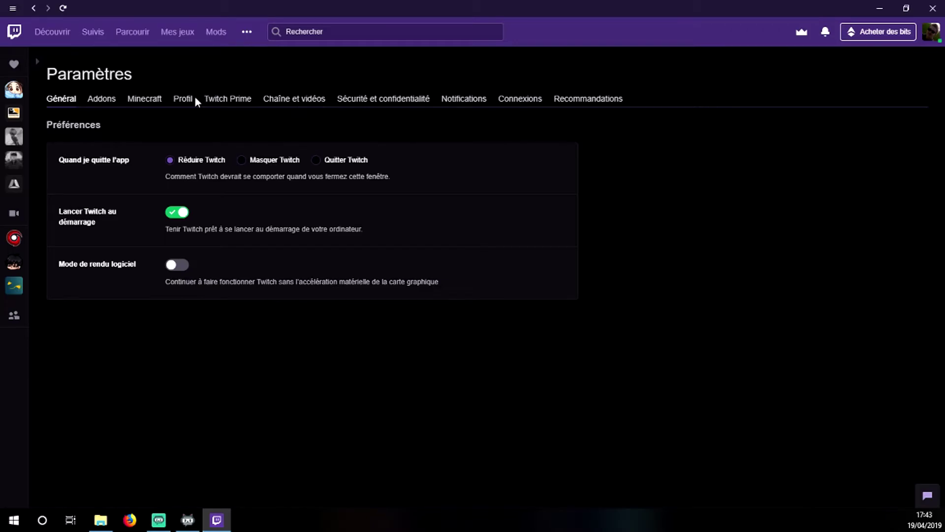
left_click(183, 100)
scroll(217, 207, "down", 1)
scroll(120, 186, "up", 1)
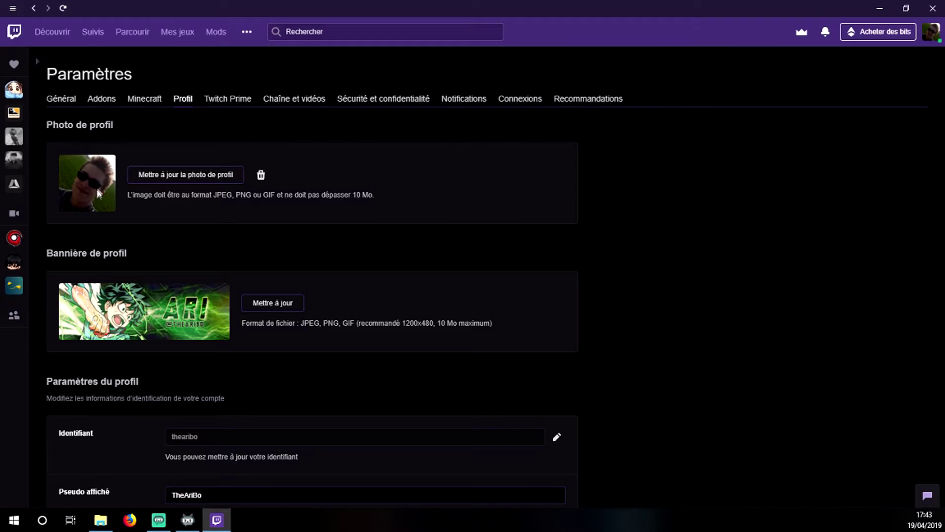
scroll(401, 290, "down", 1)
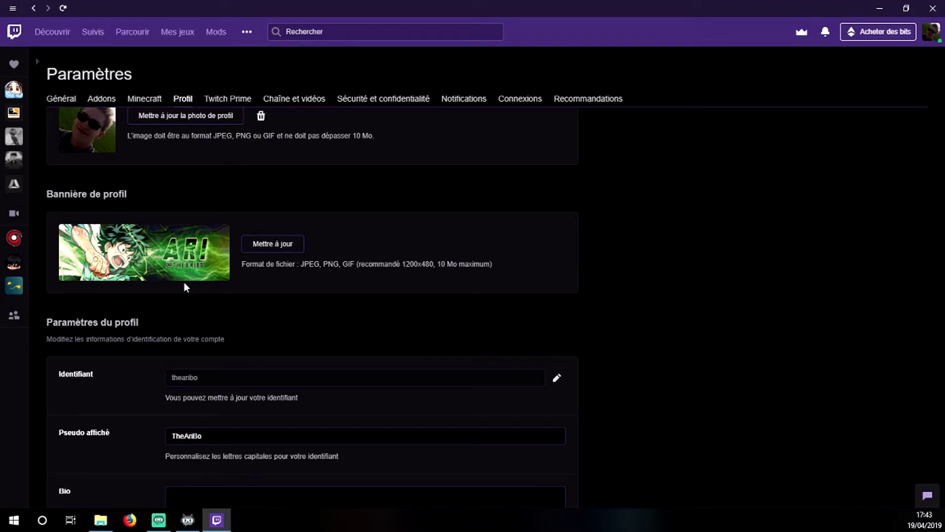
scroll(186, 287, "down", 3)
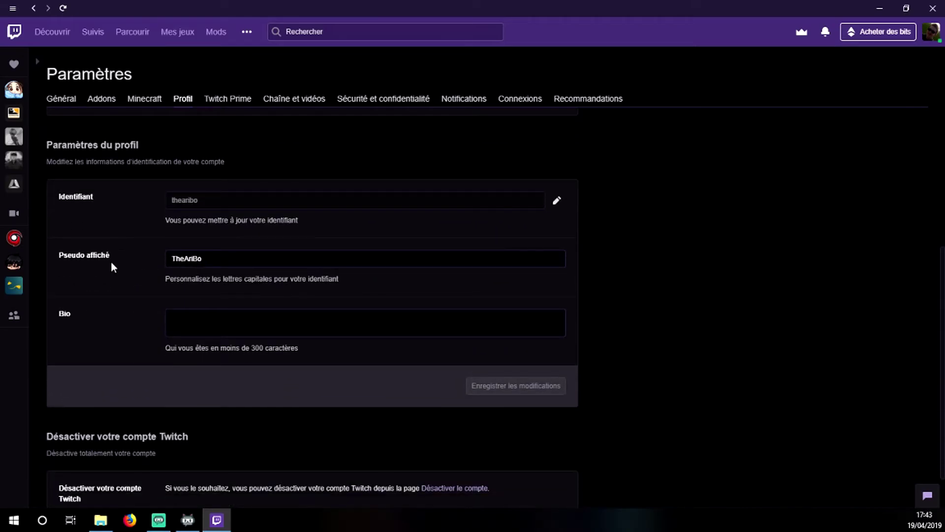
scroll(112, 268, "down", 1)
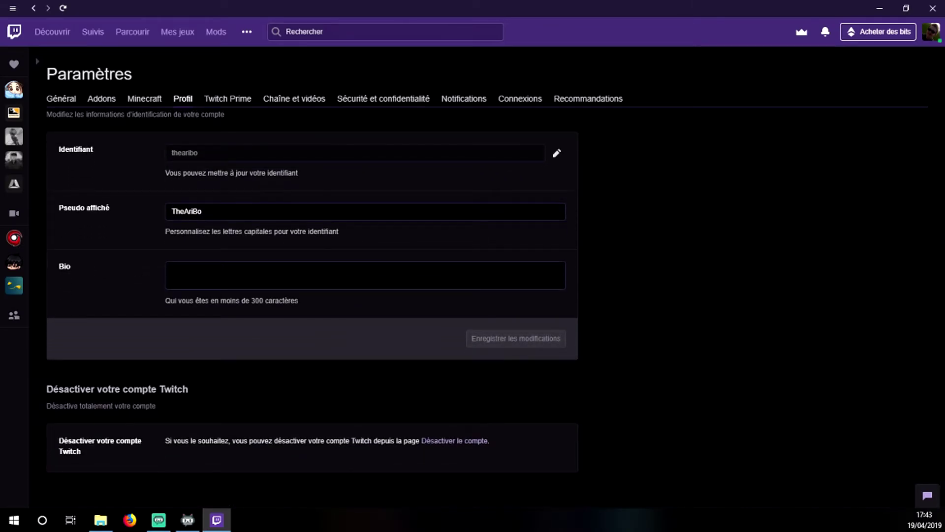
scroll(219, 264, "up", 5)
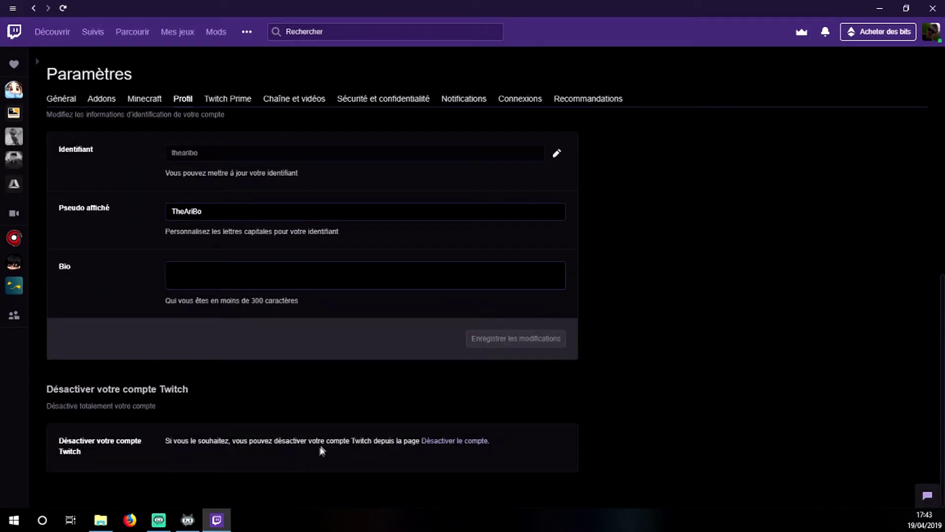
scroll(149, 434, "up", 5)
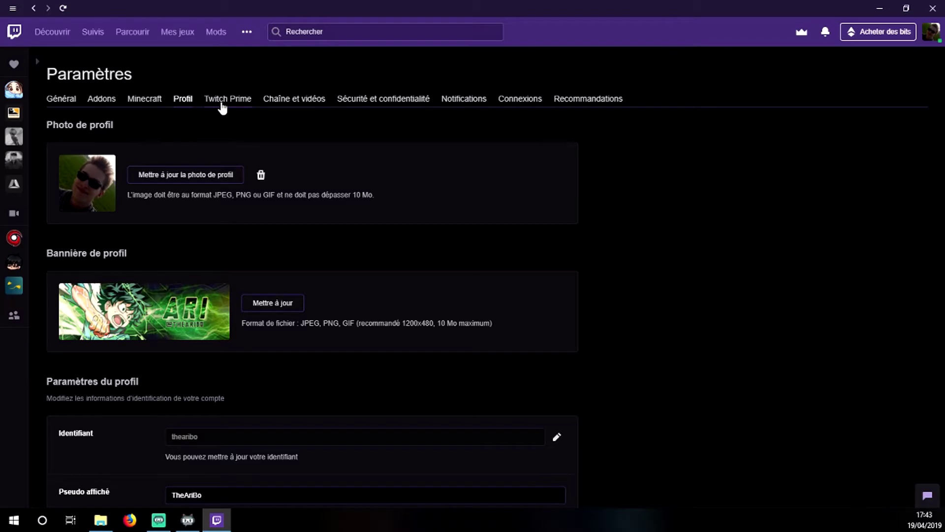
Step: Open the channel and video settings and set the latency mode to low (Latence faible)
left_click(286, 99)
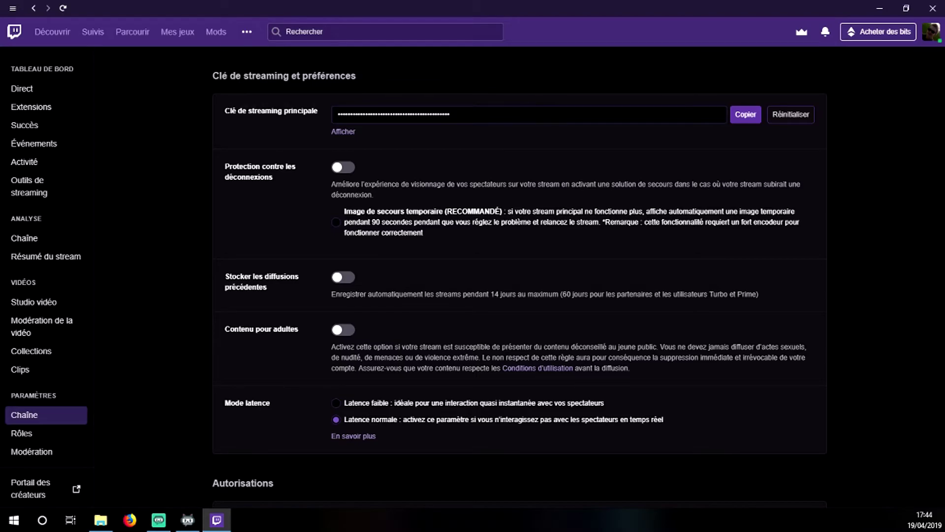
scroll(453, 155, "down", 3)
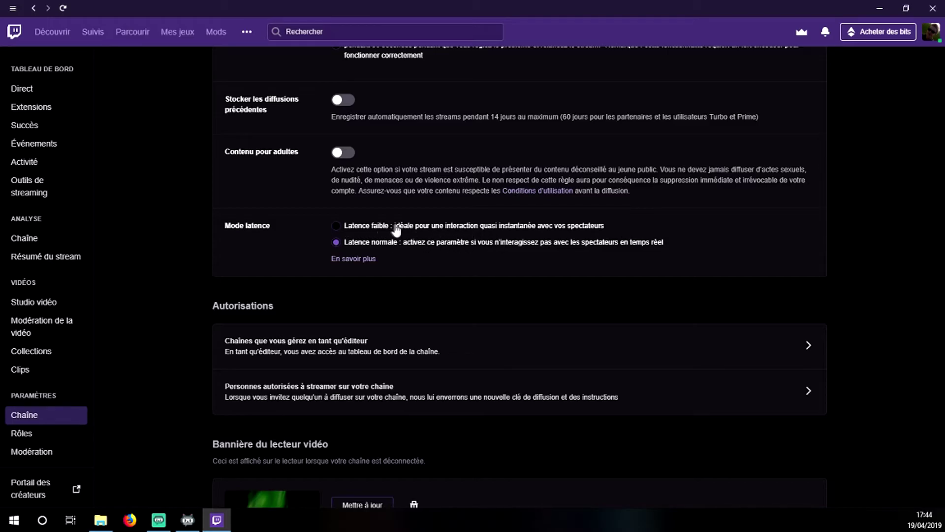
left_click(343, 229)
scroll(365, 261, "down", 4)
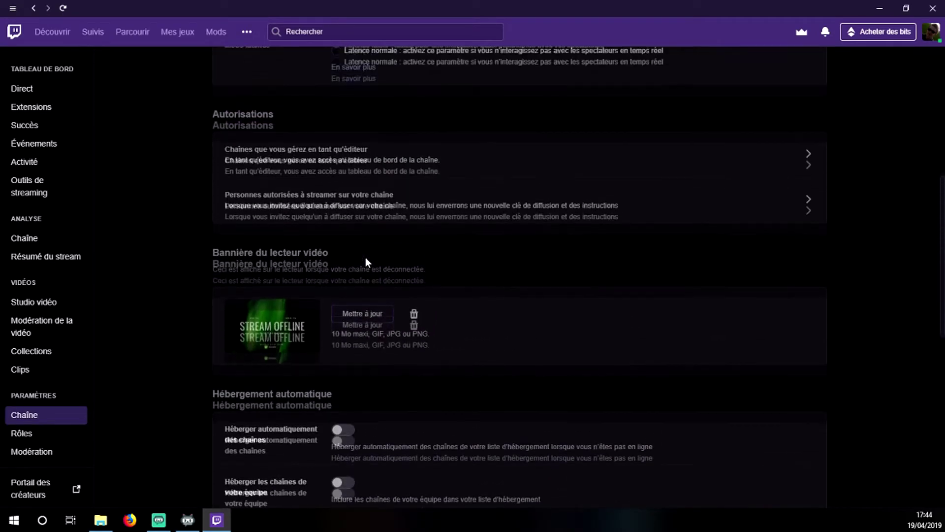
scroll(366, 261, "up", 3)
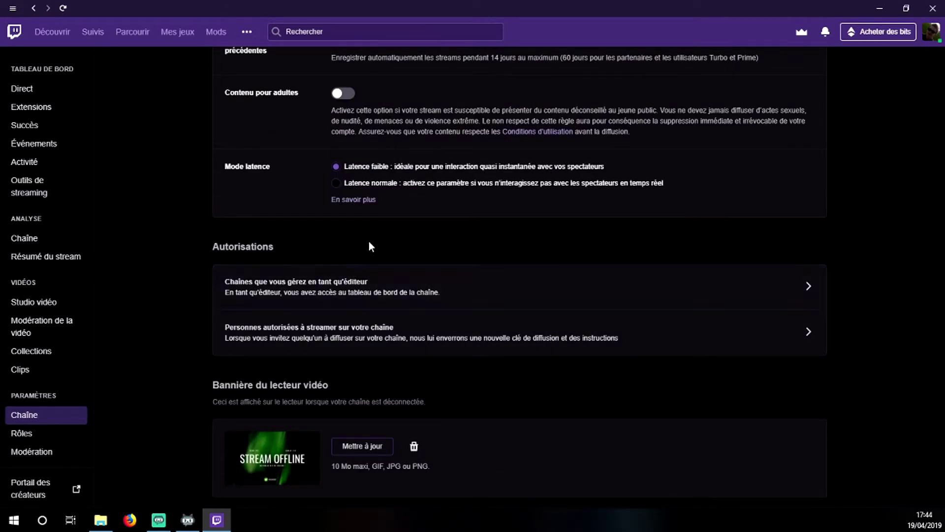
Step: Review the channel's offline video player banner, automatic hosting, raid and bonus settings, plus the streaming preferences
scroll(368, 241, "down", 4)
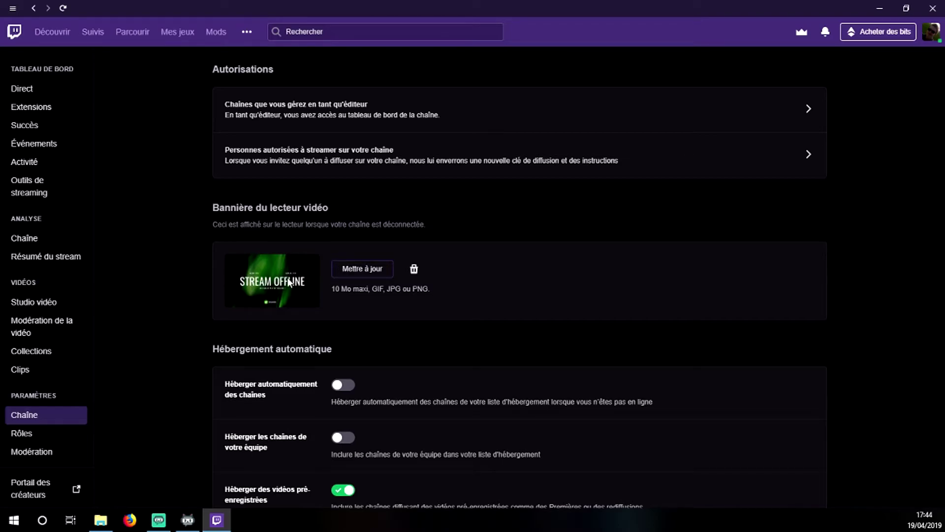
scroll(273, 276, "down", 5)
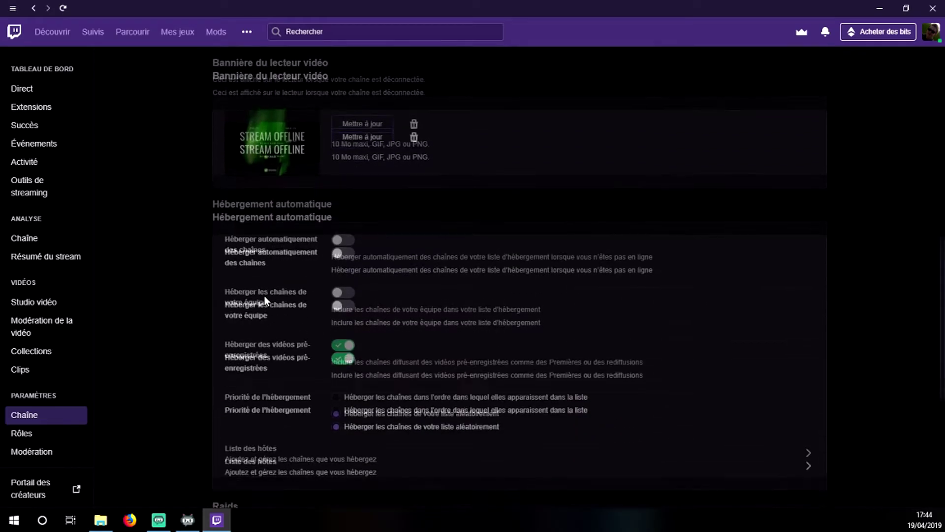
scroll(279, 272, "up", 3)
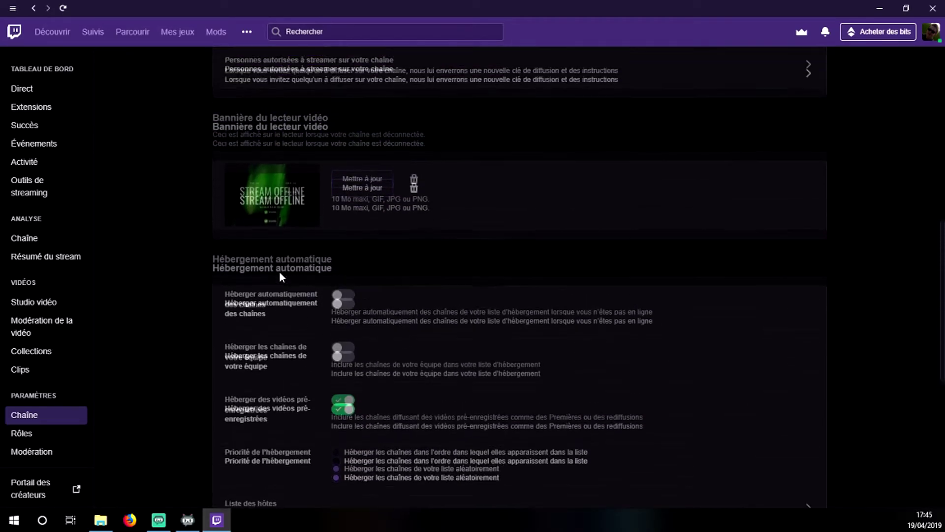
scroll(282, 268, "down", 2)
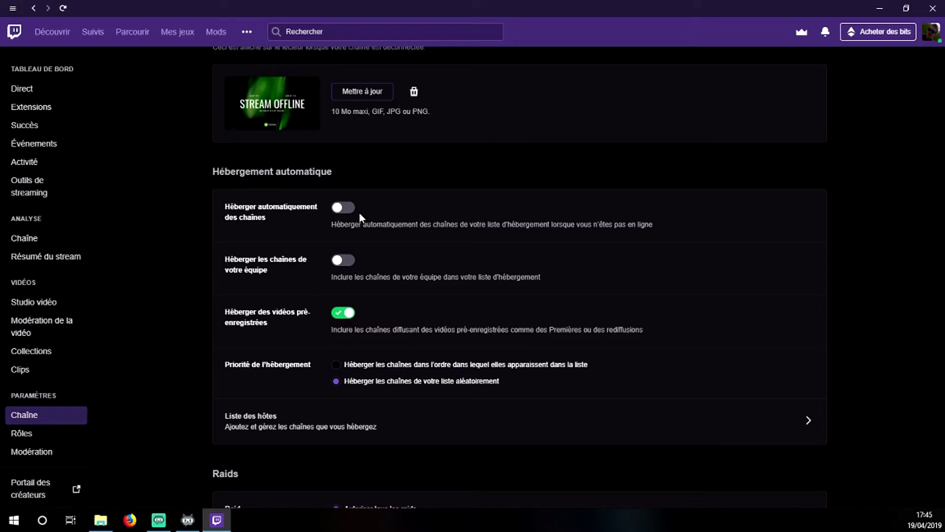
scroll(359, 212, "down", 2)
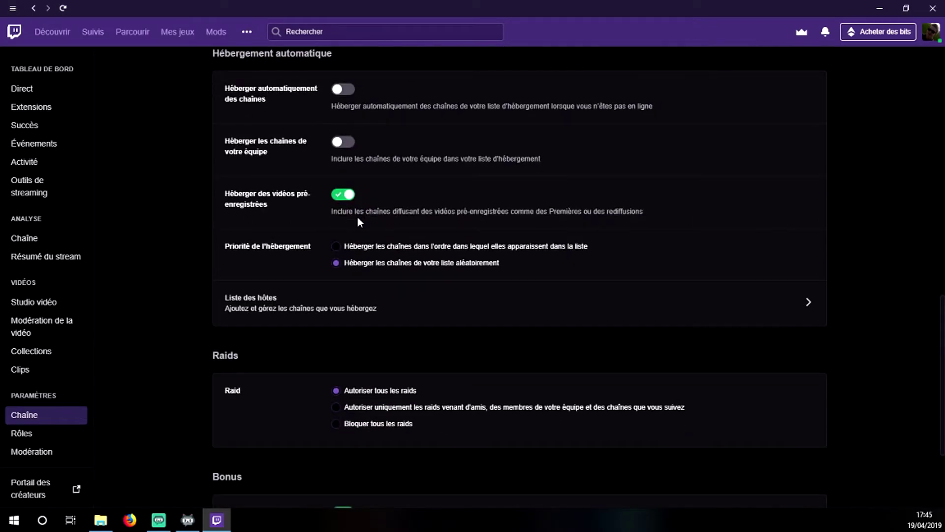
scroll(358, 217, "up", 2)
scroll(462, 217, "down", 2)
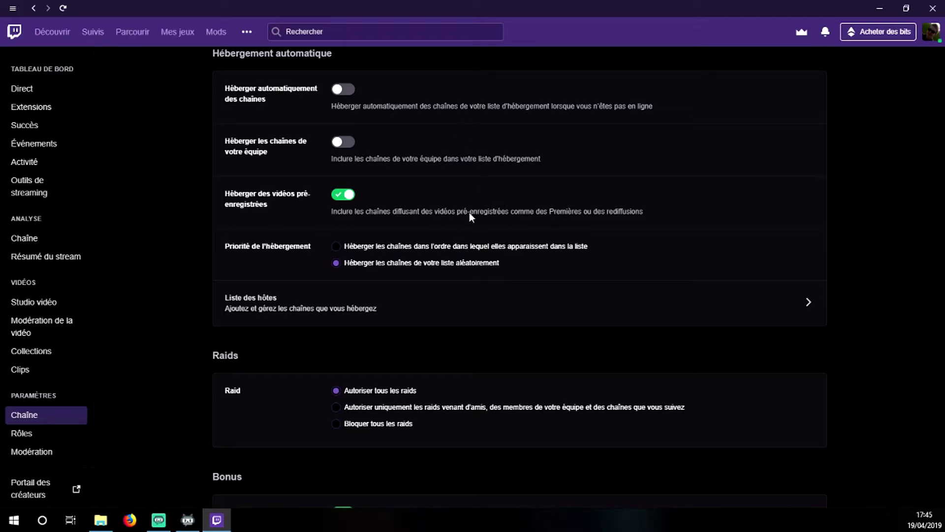
scroll(467, 232, "down", 3)
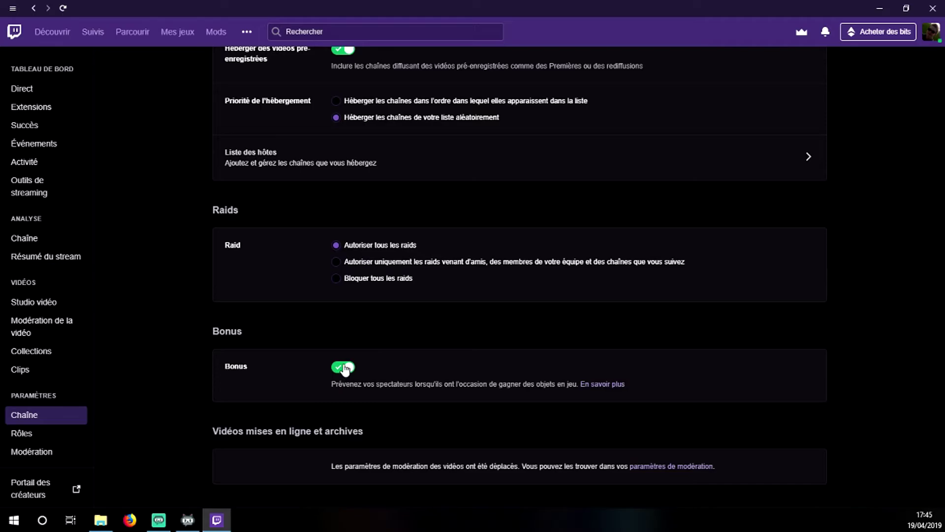
scroll(428, 298, "up", 10)
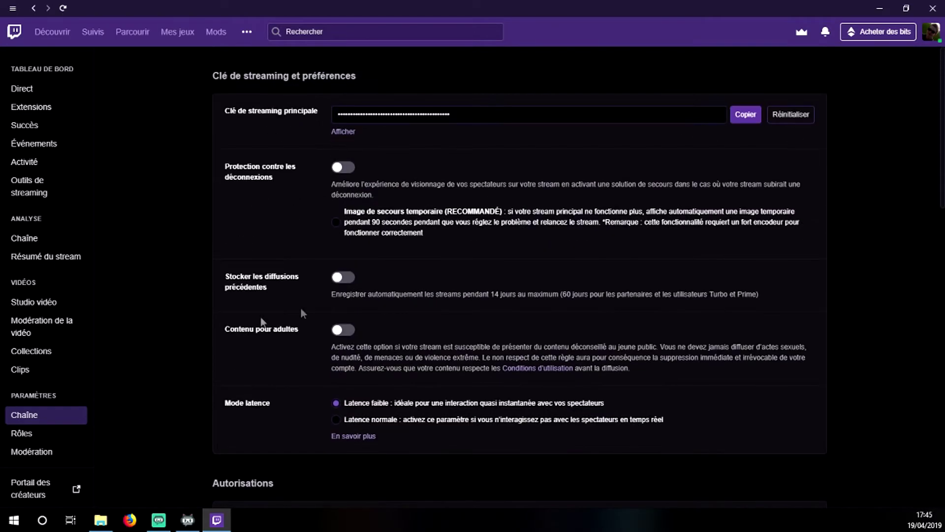
scroll(301, 311, "down", 1)
scroll(203, 200, "up", 1)
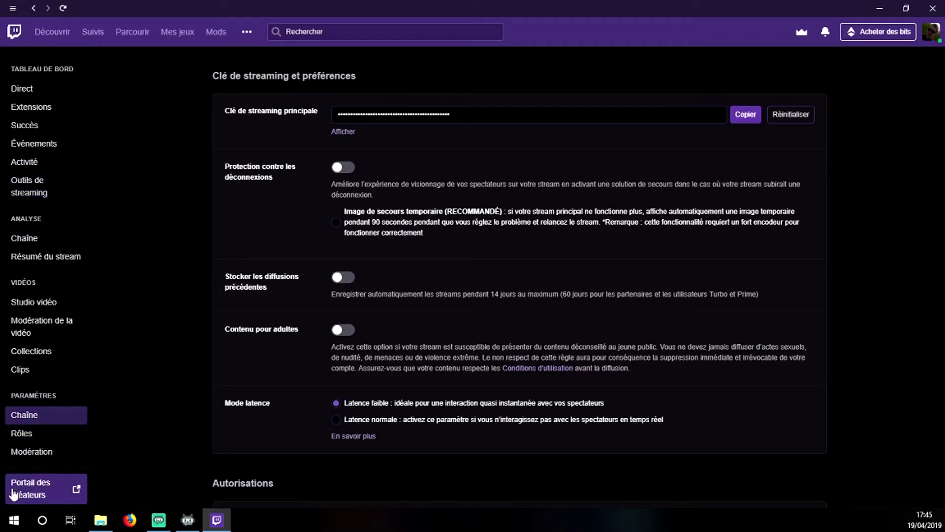
Step: View the channel's role assignments and the AutoMod ruleset in the moderation settings
left_click(28, 438)
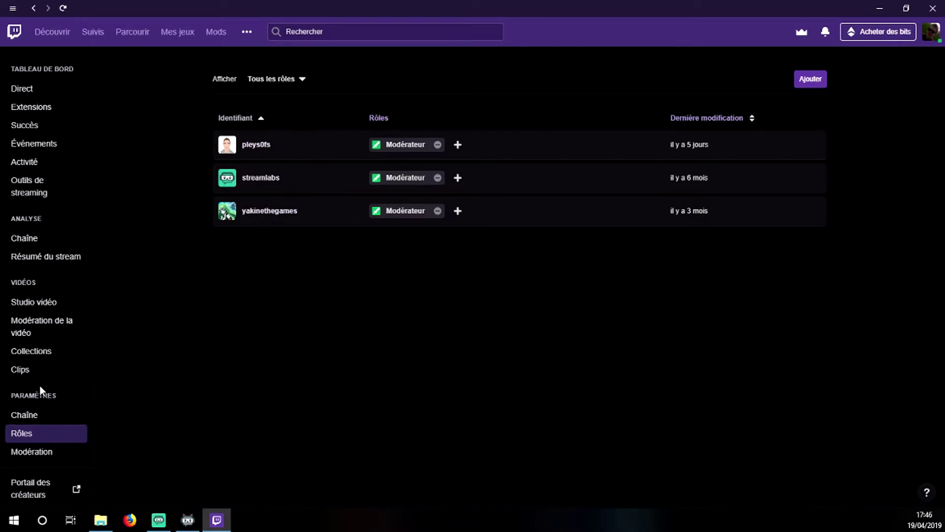
left_click(24, 451)
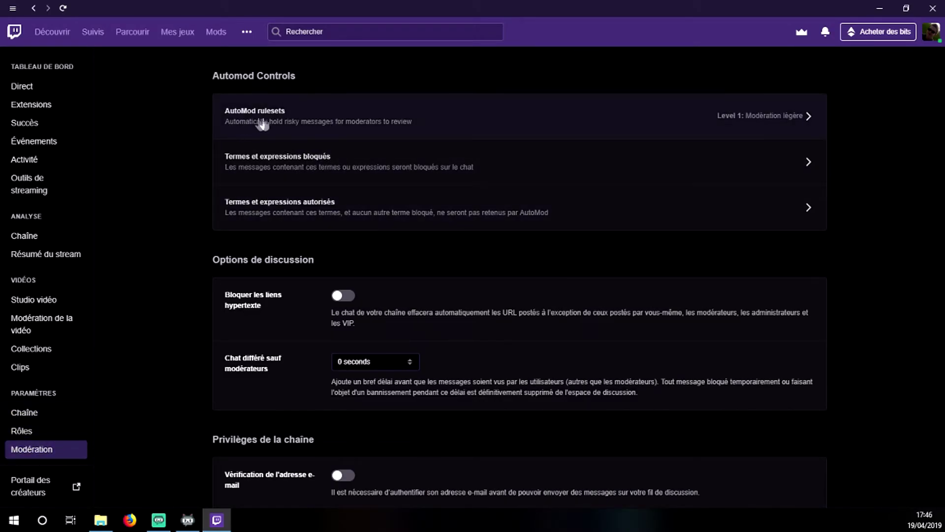
left_click(696, 115)
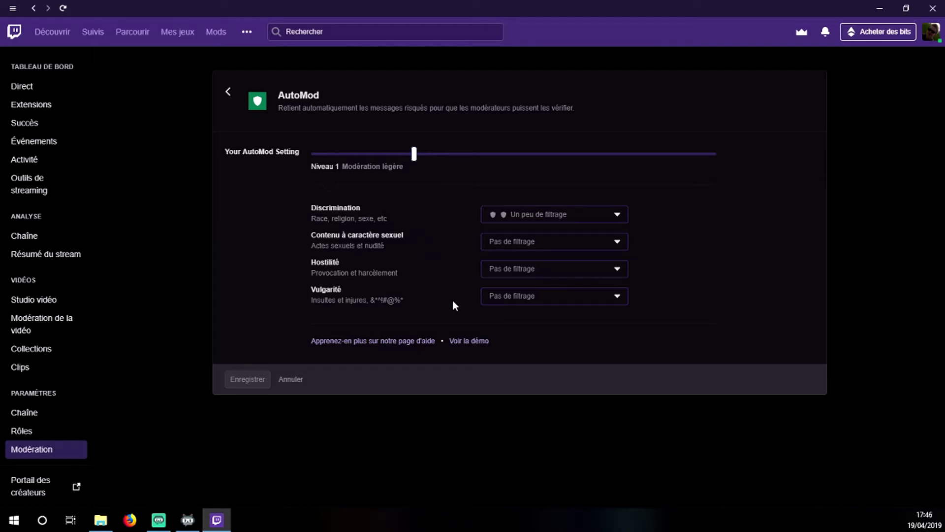
left_click(230, 94)
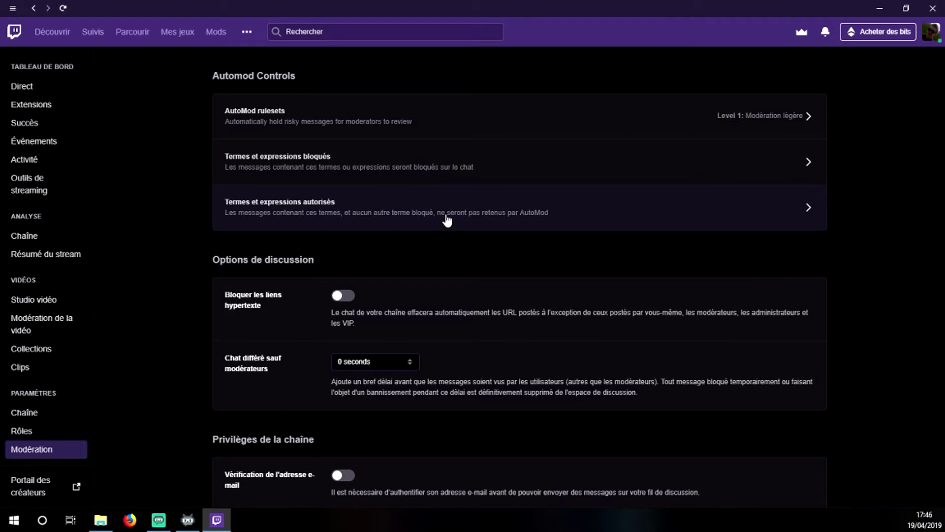
Step: Examine the moderation settings for chat options, channel privileges, chat rules, banned users and messages on uploaded videos
scroll(446, 220, "down", 1)
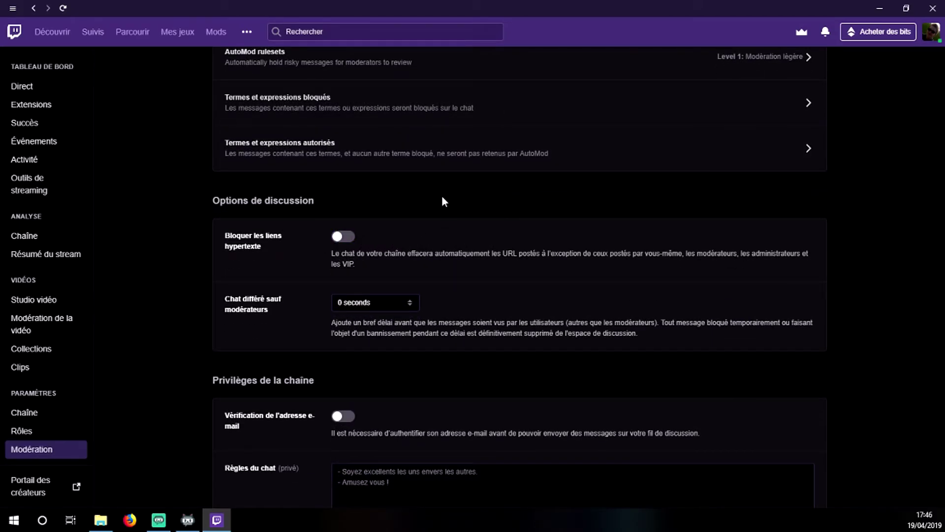
scroll(439, 205, "down", 3)
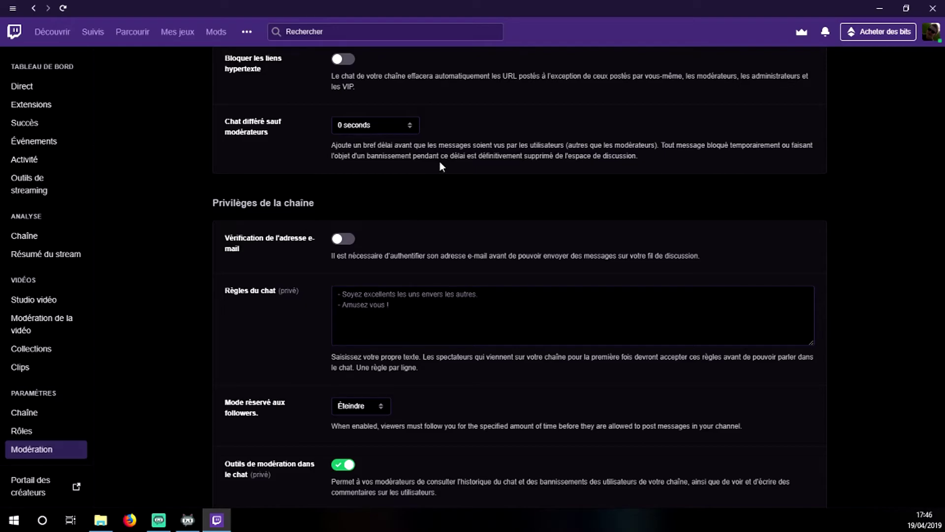
left_click(396, 296)
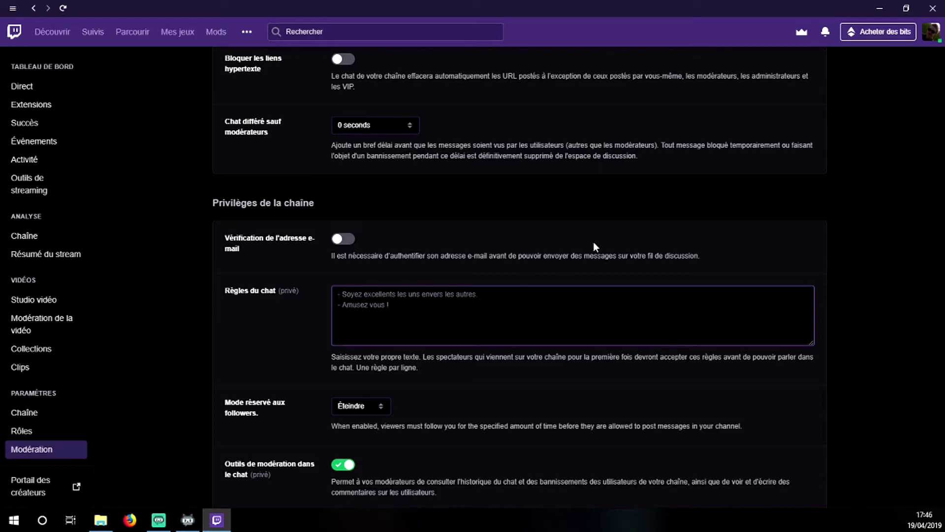
scroll(301, 303, "down", 2)
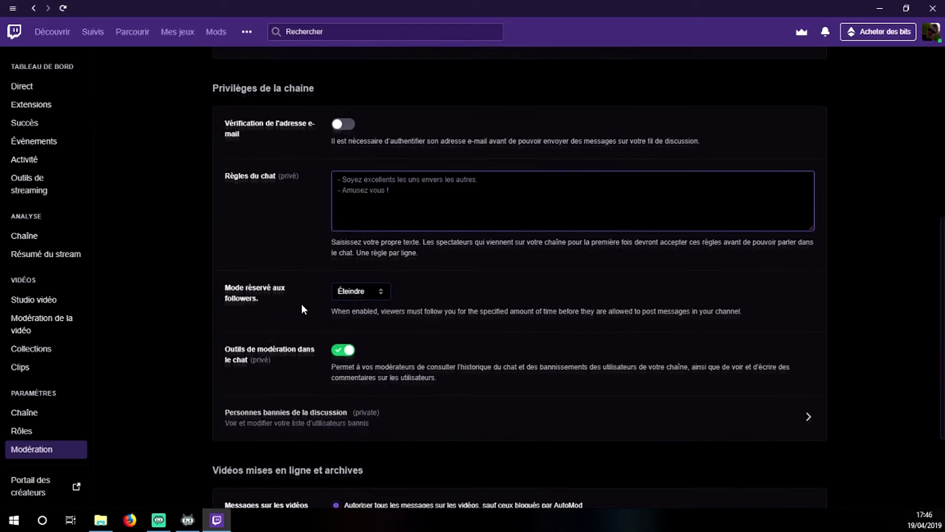
scroll(301, 303, "down", 2)
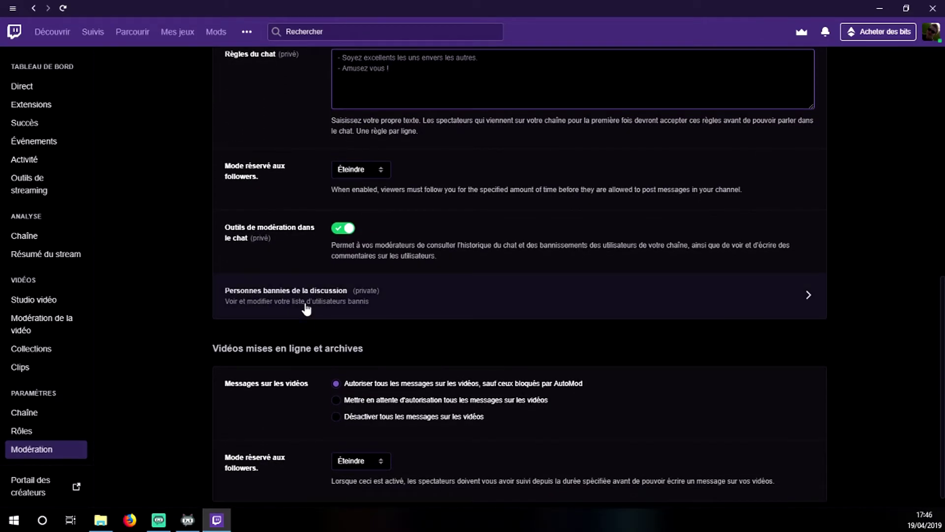
scroll(310, 299, "up", 1)
scroll(310, 295, "down", 2)
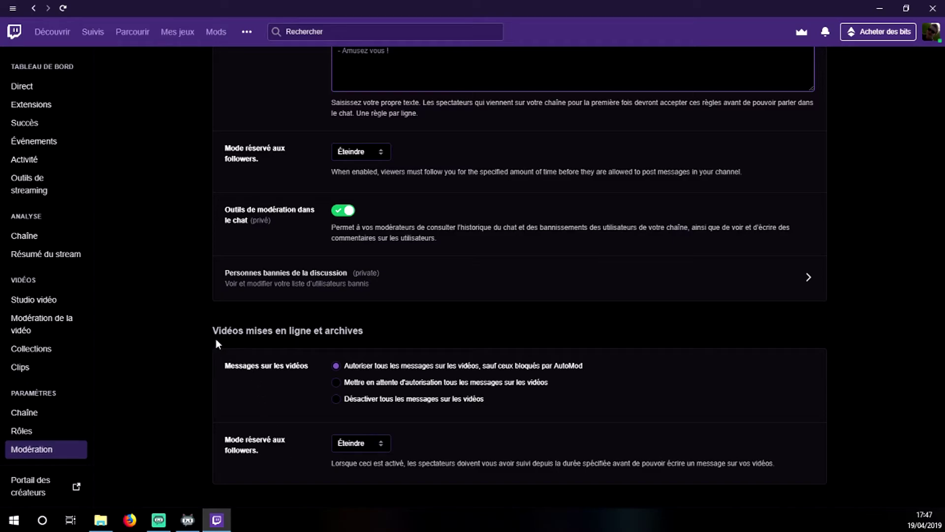
left_click_drag(213, 330, 292, 330)
left_click(285, 349)
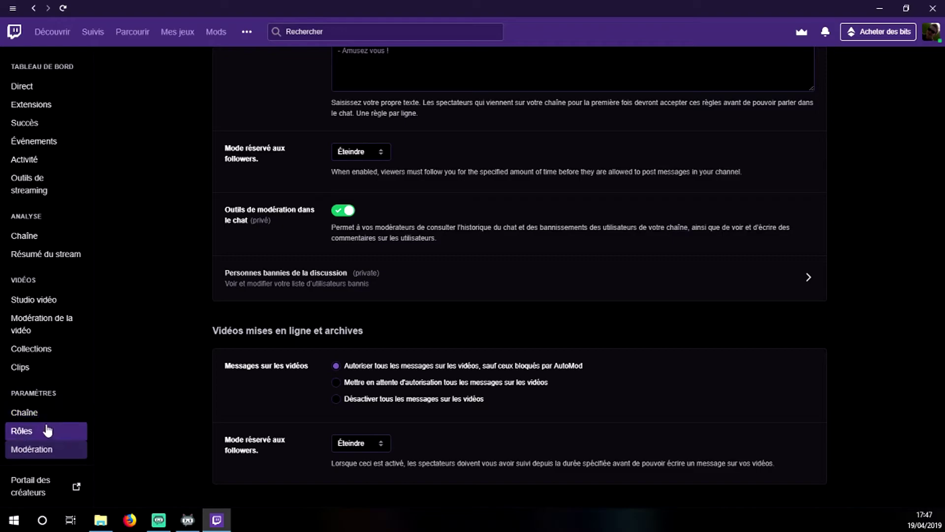
scroll(47, 431, "up", 1)
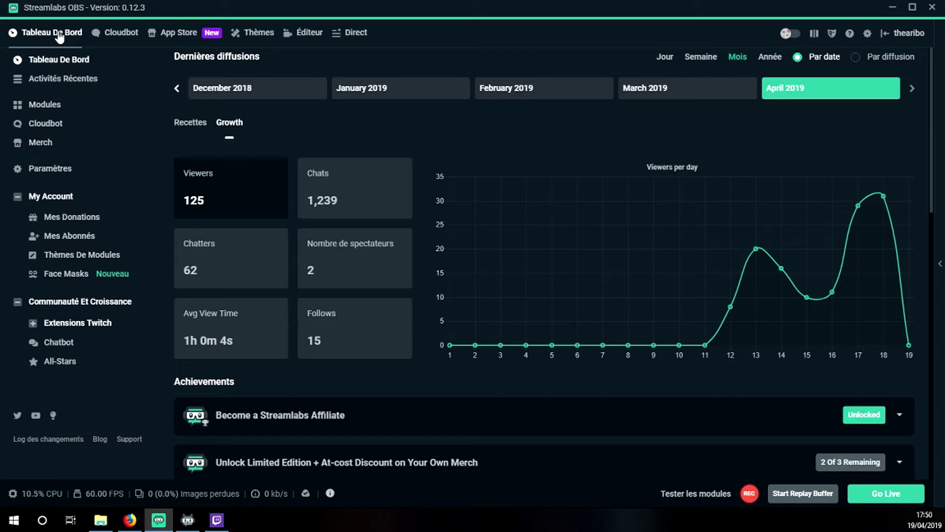
Step: In Streamlabs OBS, open the alert box (Boîte d'alerte) widget and view its general settings
left_click(54, 107)
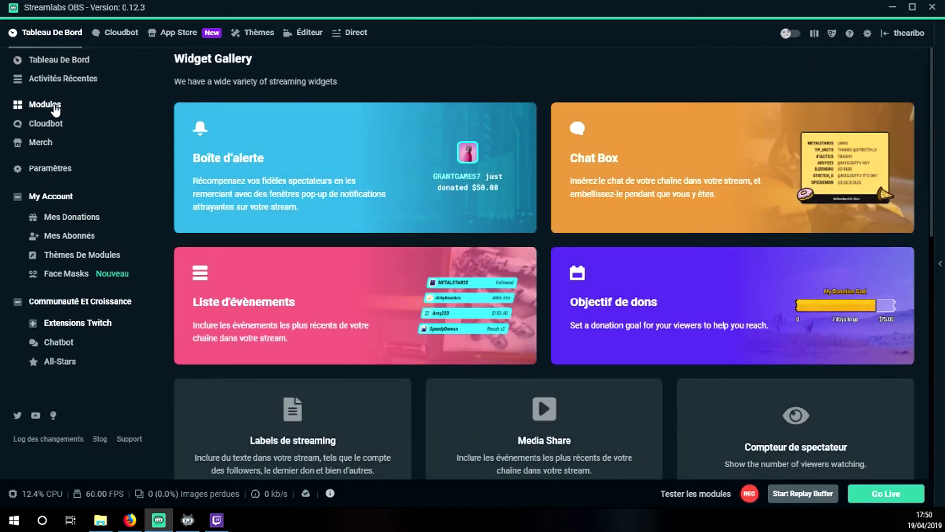
left_click(331, 162)
scroll(161, 252, "down", 3)
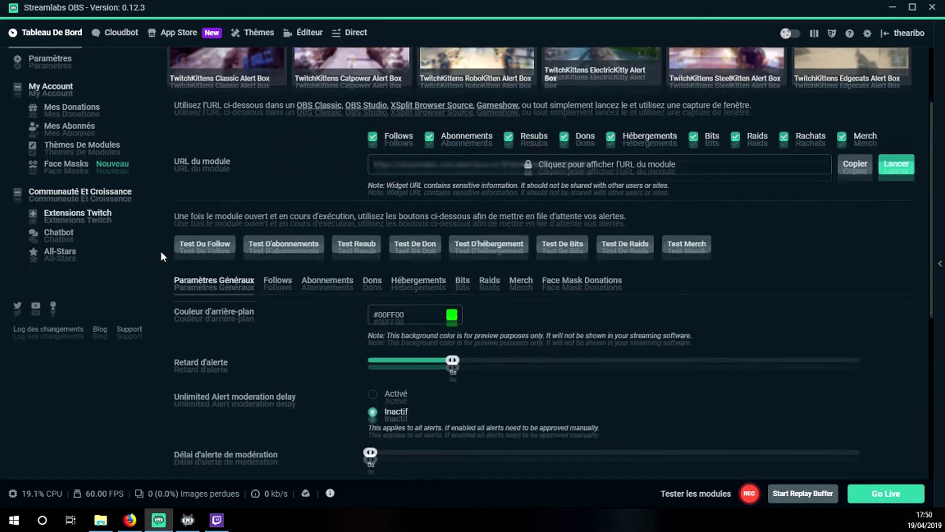
Step: Examine the alert box's follow alert settings, including layout, alert animation, message template and text animation options
scroll(161, 252, "down", 2)
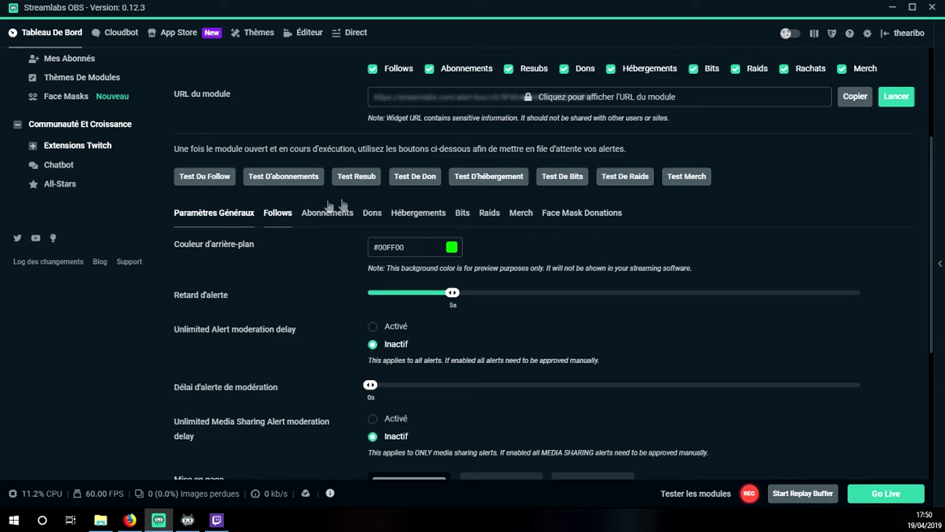
scroll(252, 211, "down", 3)
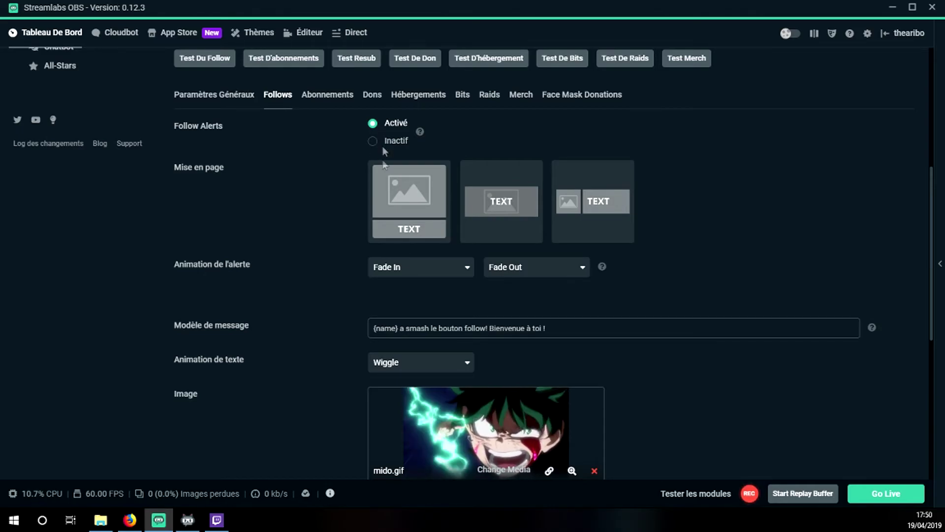
scroll(379, 222, "down", 3)
scroll(376, 298, "up", 3)
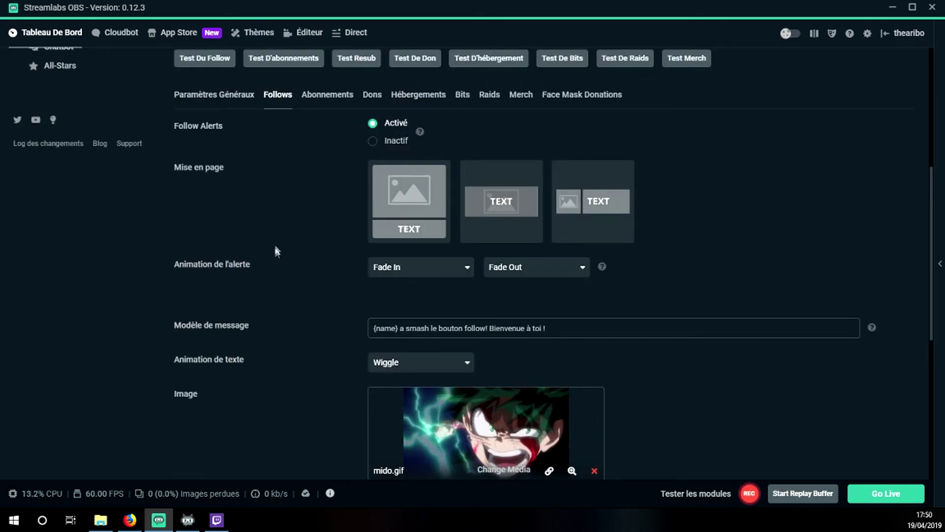
scroll(289, 244, "down", 1)
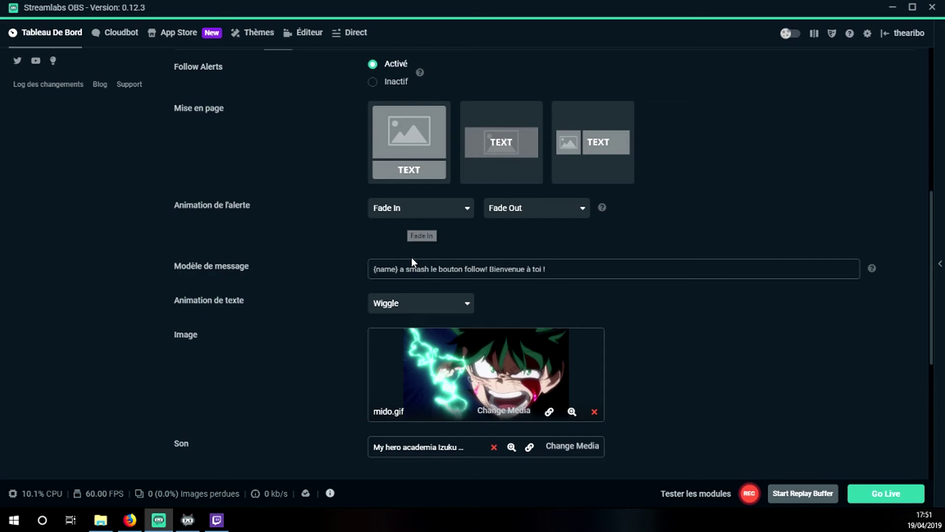
left_click(415, 309)
left_click(414, 308)
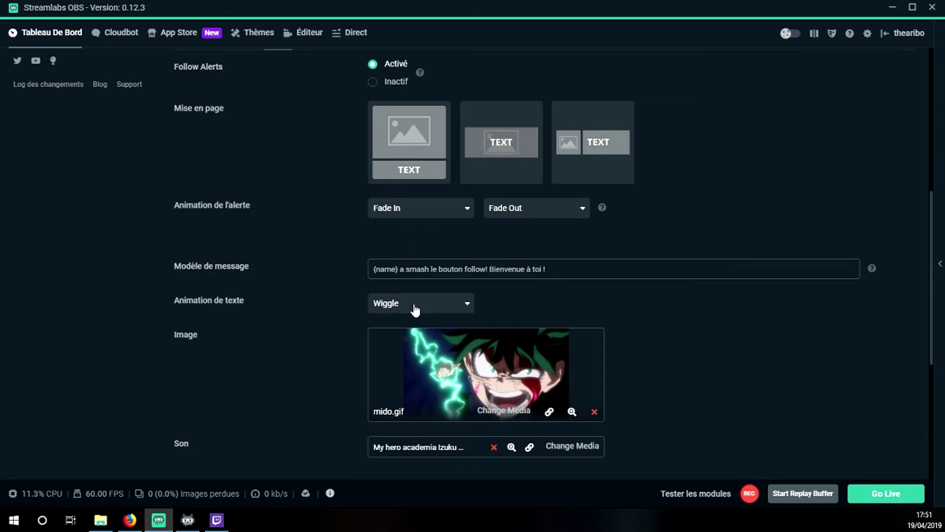
scroll(413, 308, "down", 3)
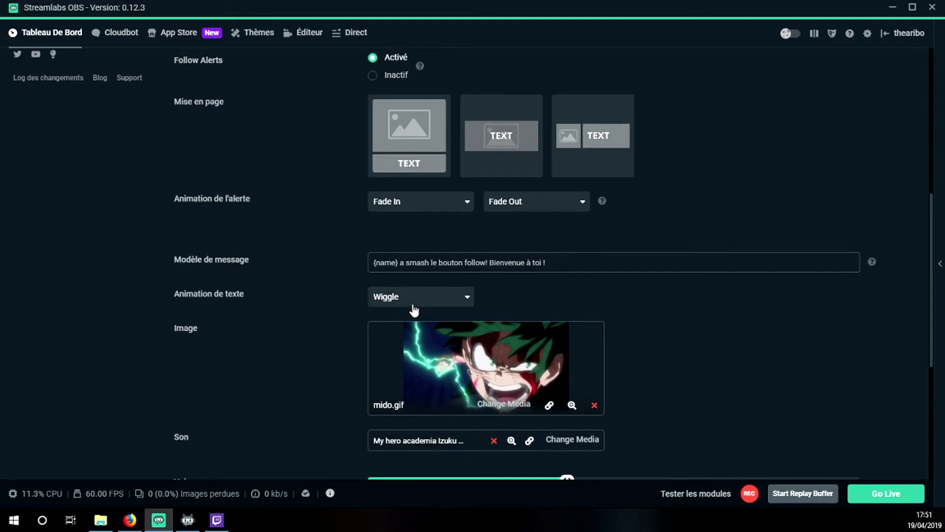
Step: Browse the uploaded images available for the follow alert and close the media gallery without choosing one
left_click(489, 233)
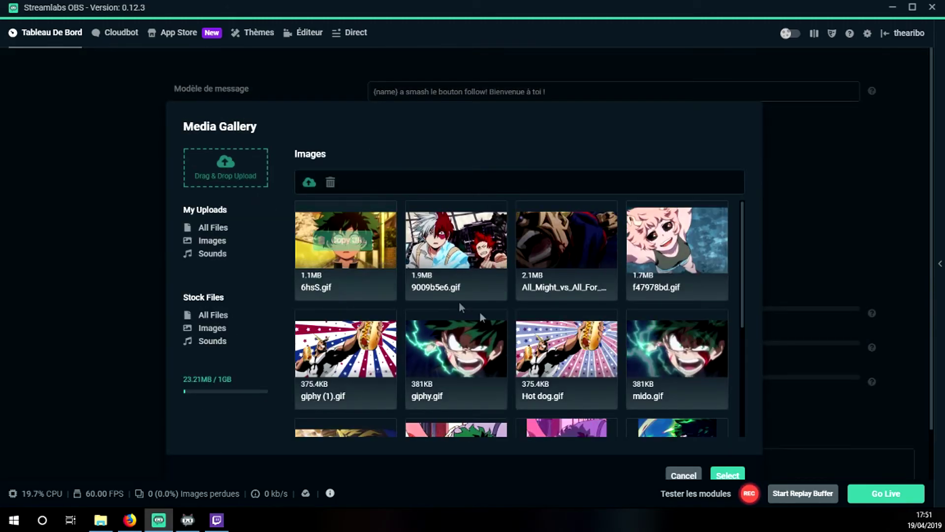
scroll(565, 337, "down", 5)
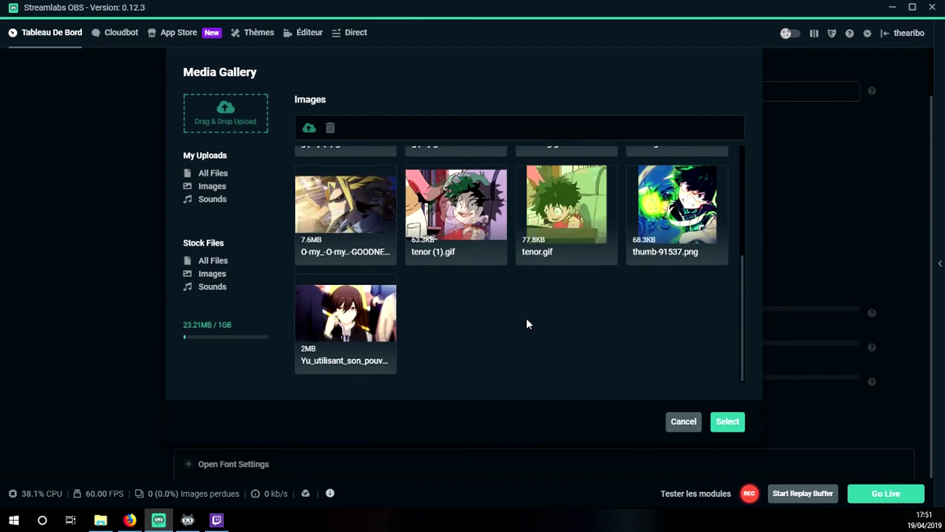
scroll(527, 323, "up", 6)
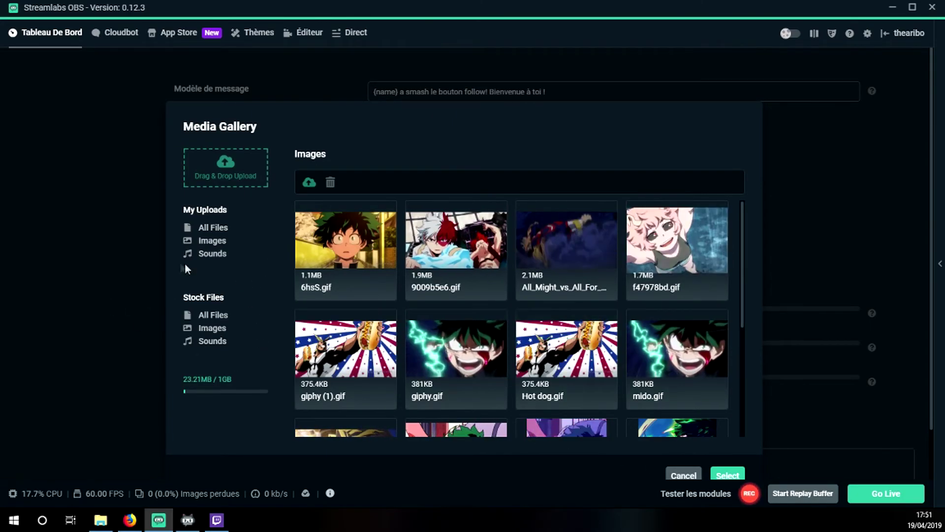
left_click(683, 474)
Step: Review the uploaded sounds available for the follow alert and leave the media gallery without choosing one
scroll(406, 365, "down", 2)
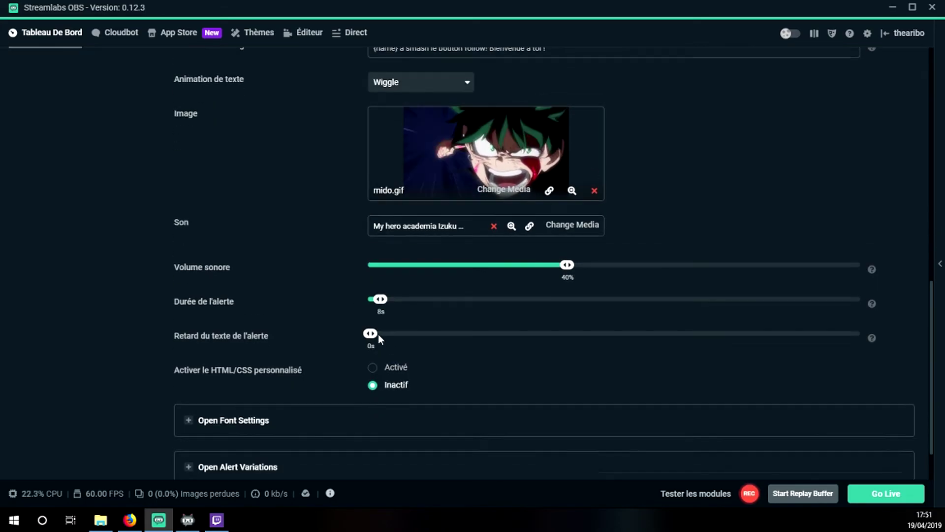
left_click(564, 210)
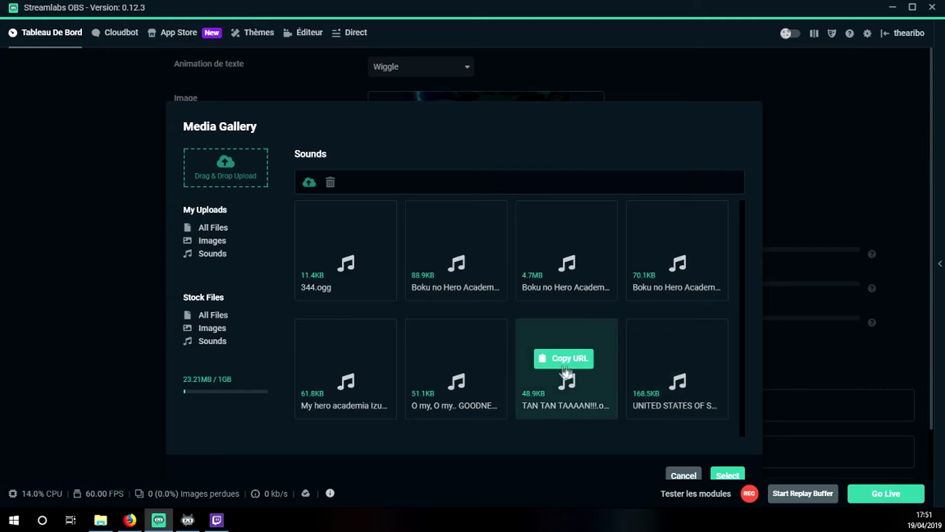
scroll(354, 304, "down", 1)
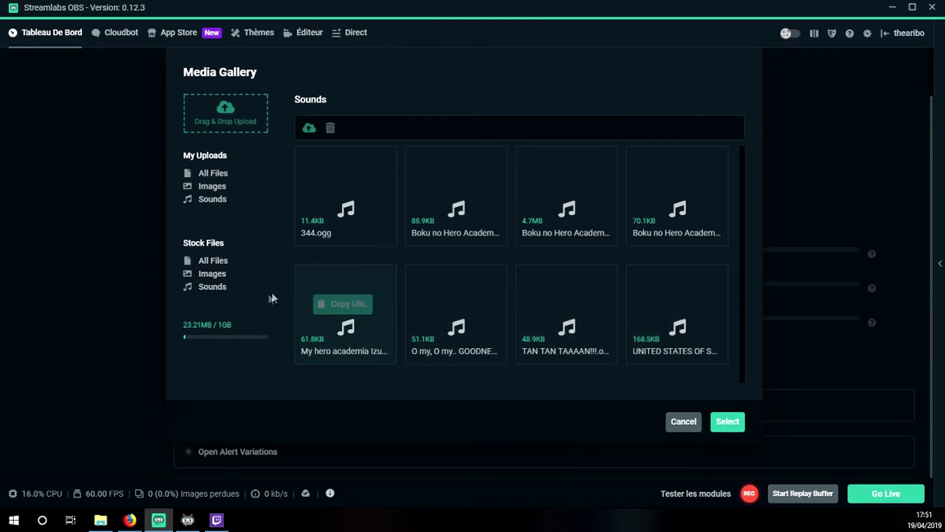
left_click(684, 421)
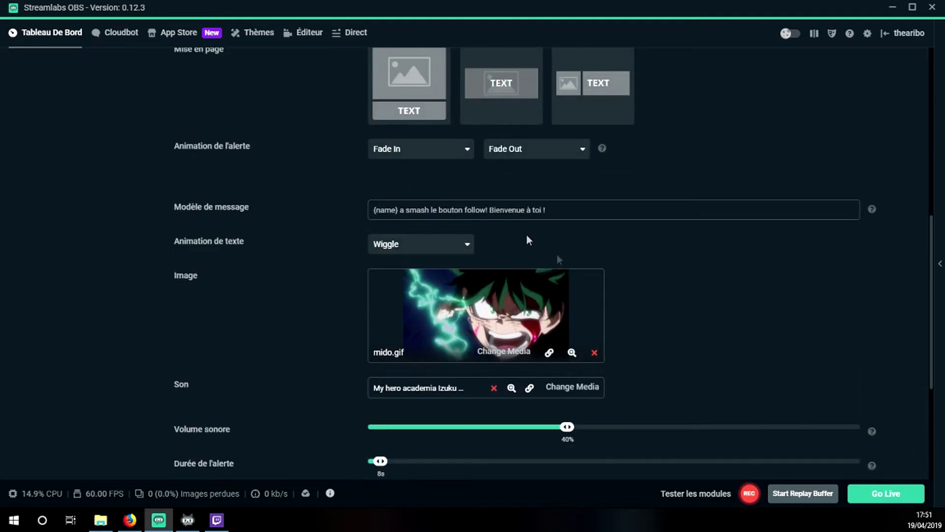
Step: Add a Boîte d'alerte source named Alert Box to the scene with its default settings and shift it slightly down in the preview
left_click(302, 34)
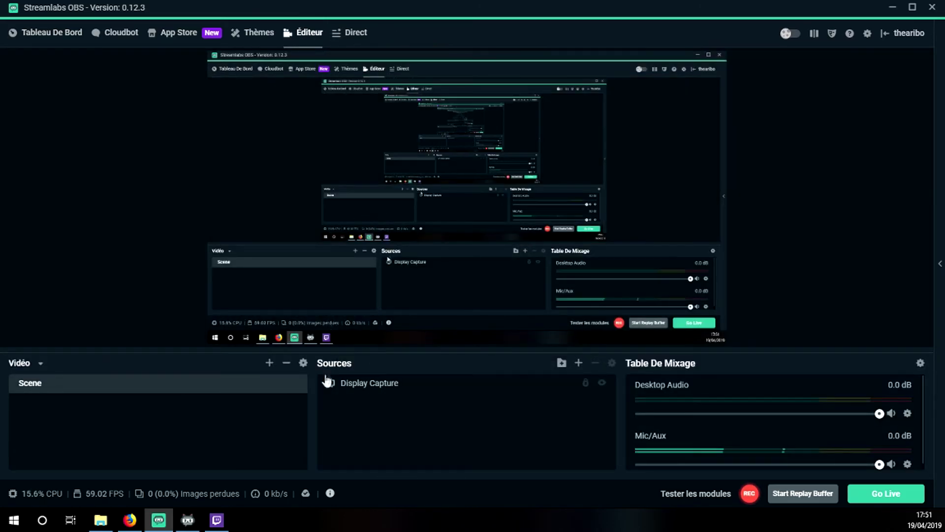
left_click(579, 363)
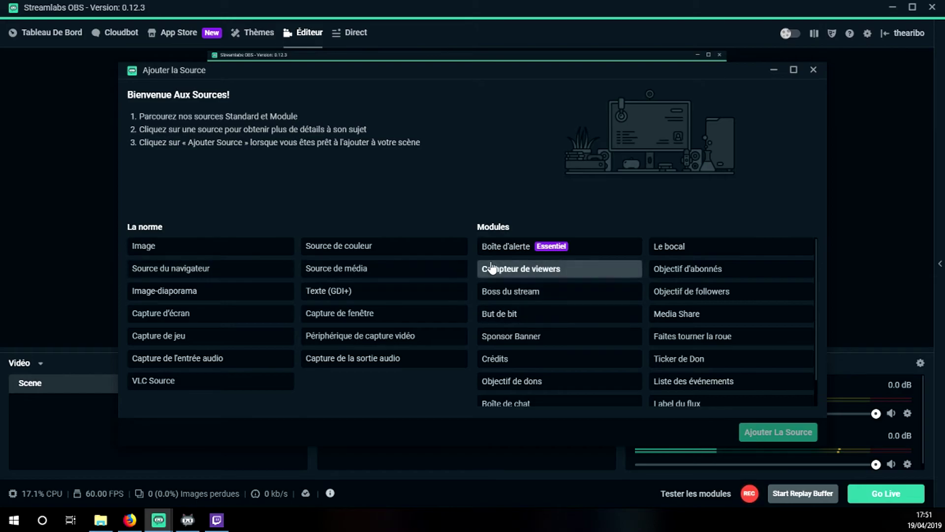
left_click(507, 252)
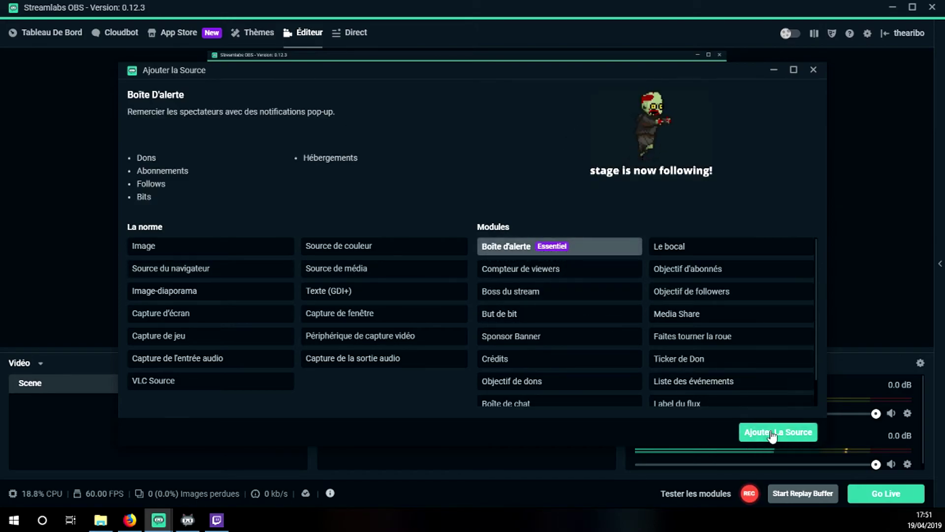
left_click(772, 435)
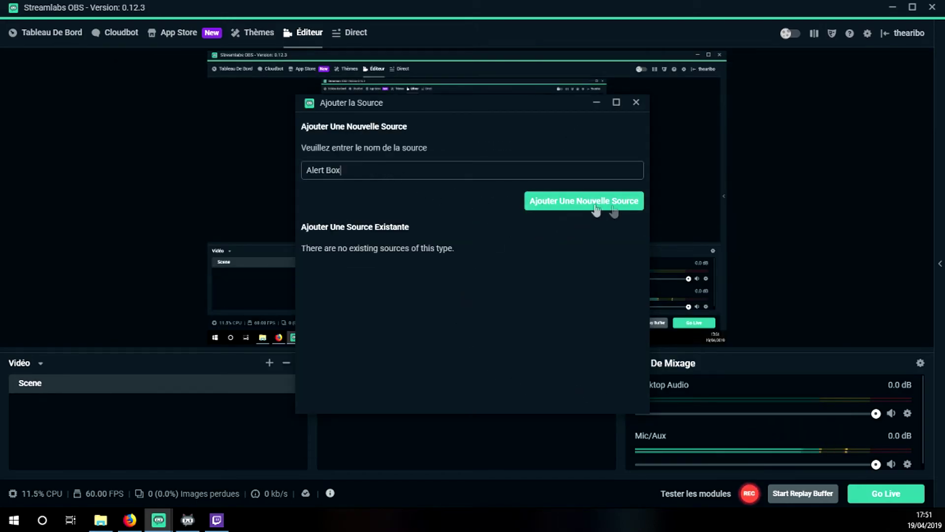
left_click(611, 201)
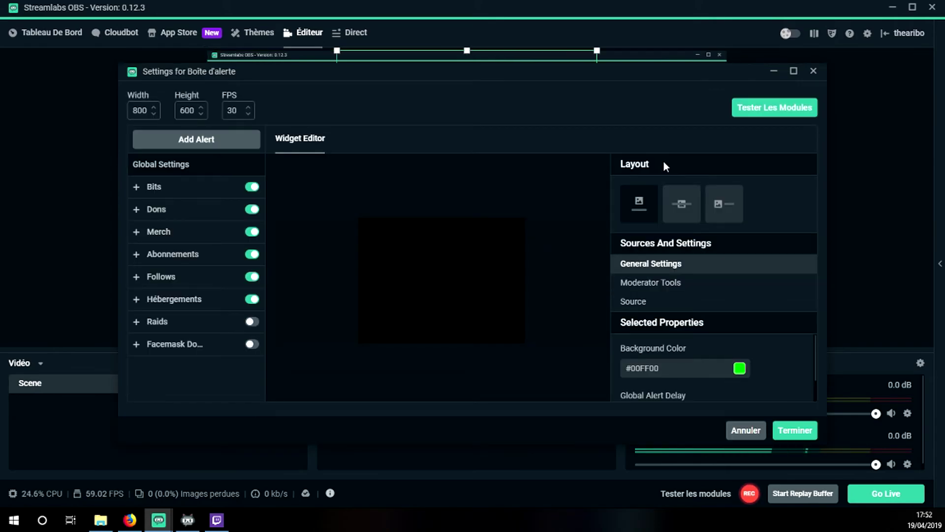
left_click(797, 430)
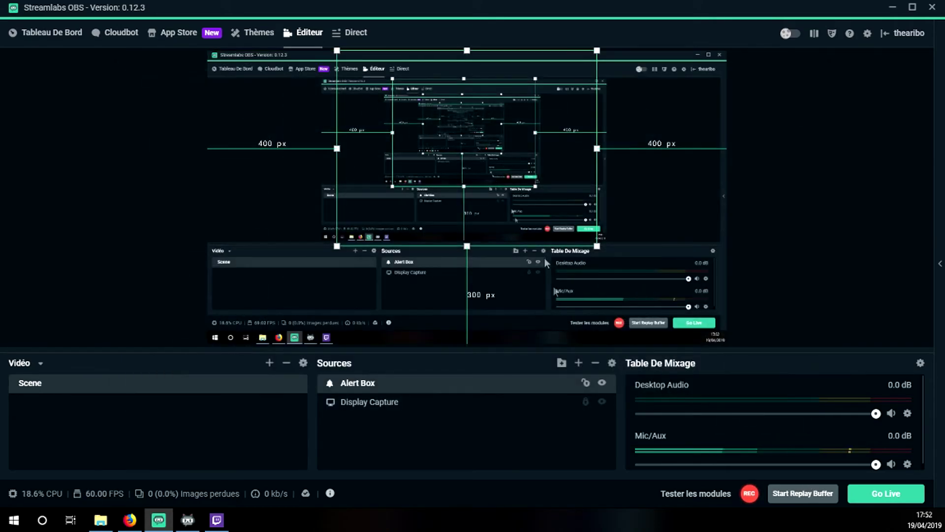
left_click_drag(513, 178, 506, 209)
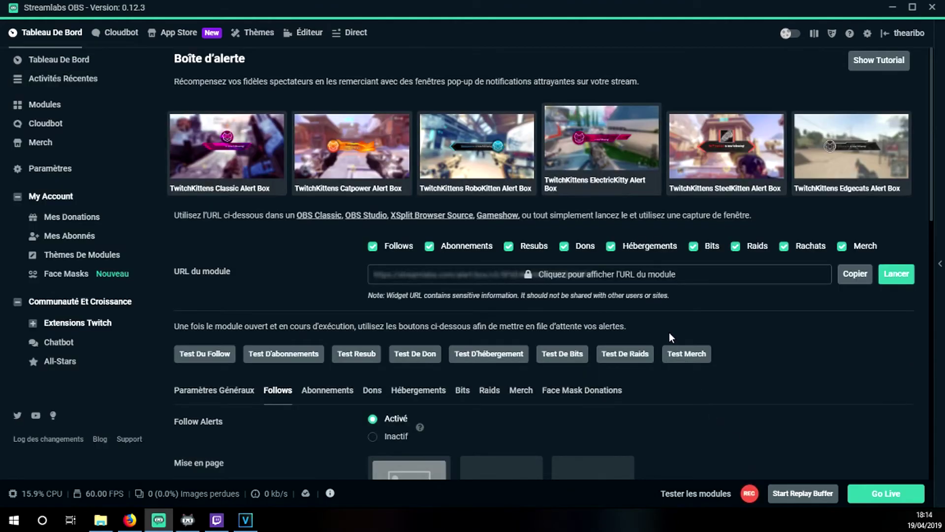
Step: Look through the follow alert's uploaded images, all stock files and stock images, and cancel the image choice
scroll(669, 333, "down", 6)
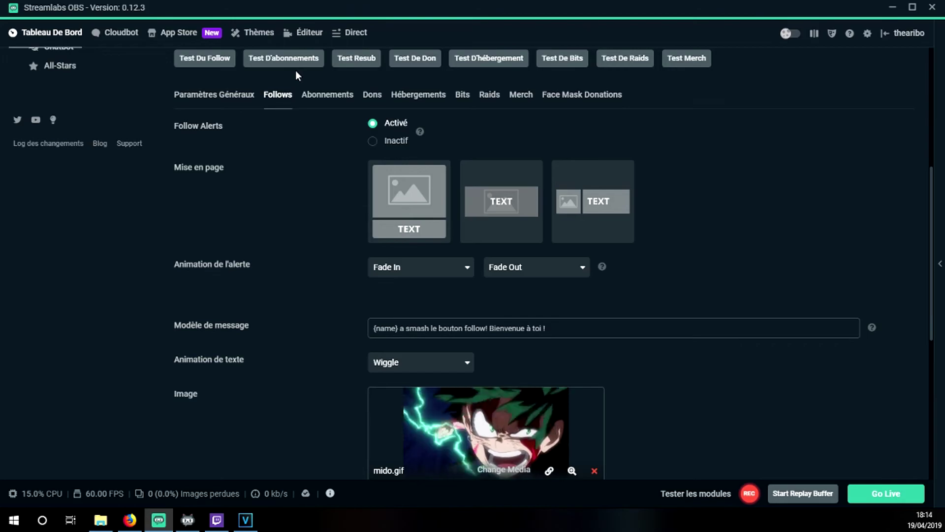
scroll(294, 203, "down", 3)
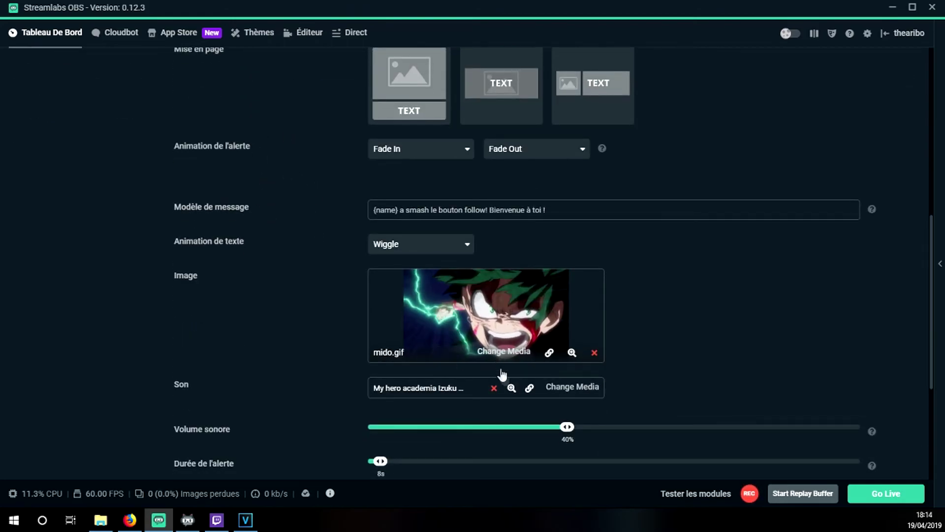
left_click(492, 340)
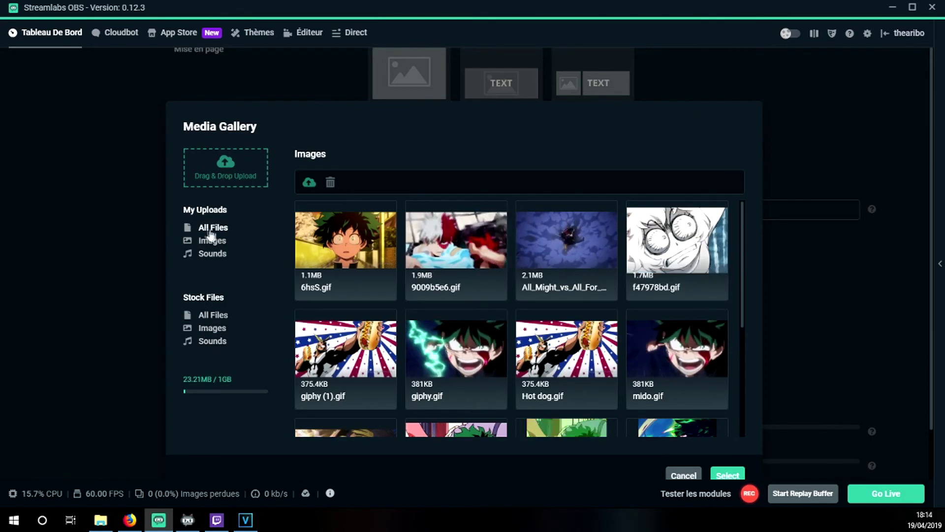
mouse_move(411, 250)
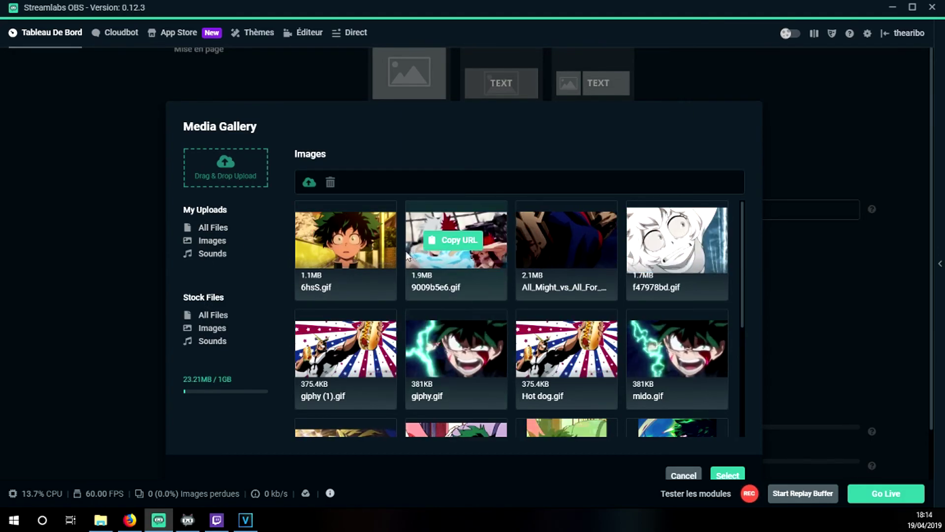
left_click(212, 317)
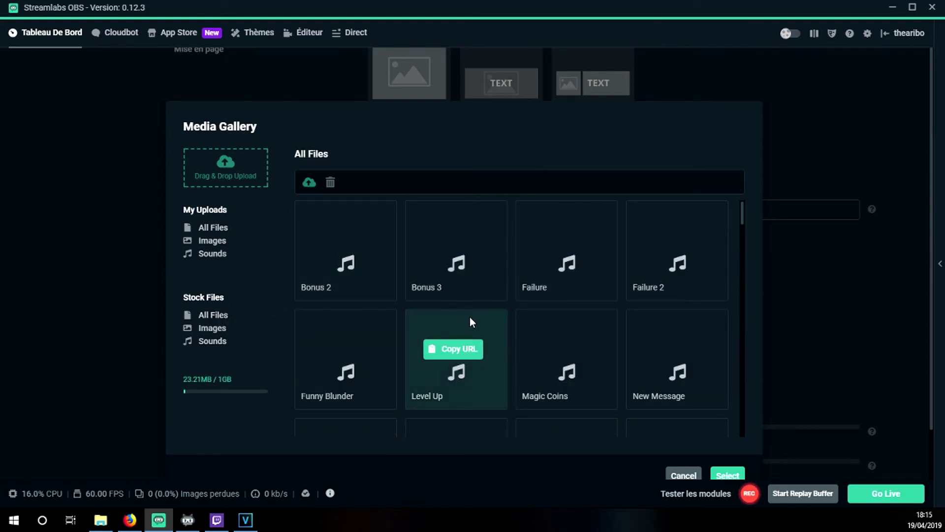
left_click(214, 332)
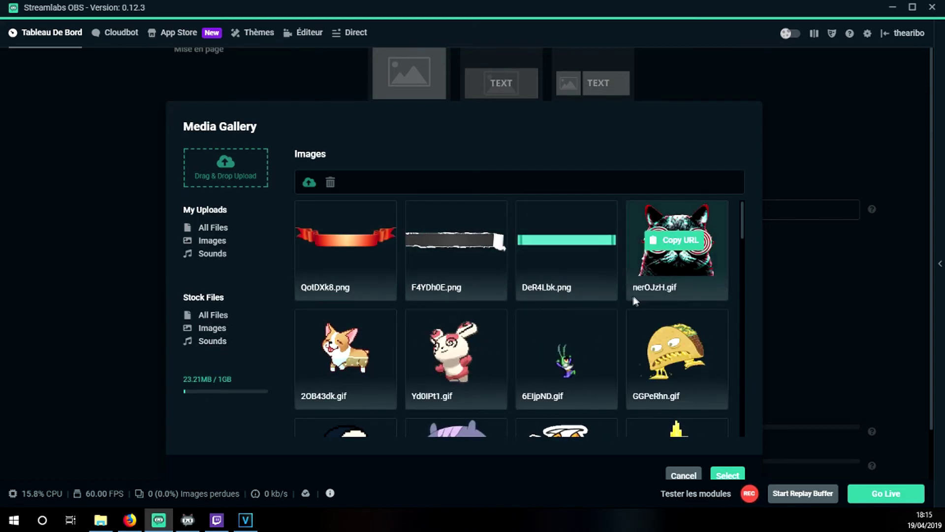
scroll(615, 296, "down", 6)
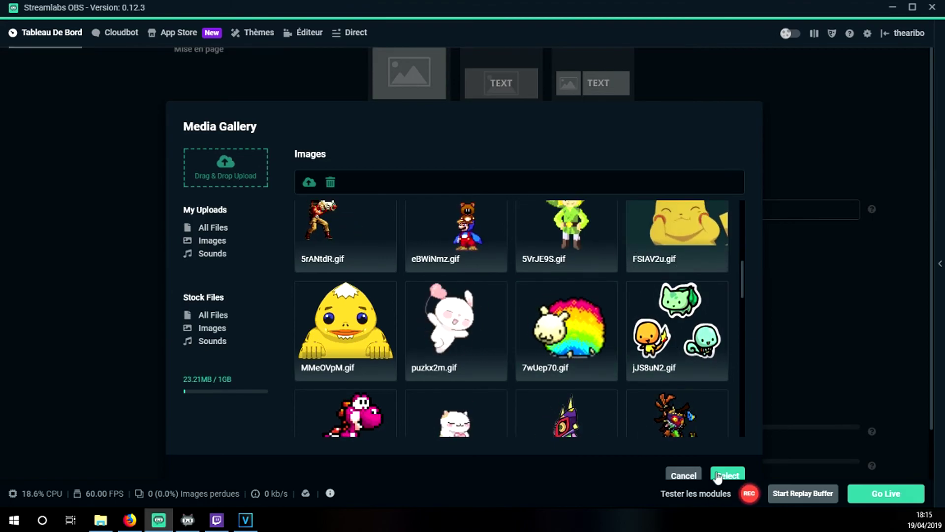
left_click(683, 475)
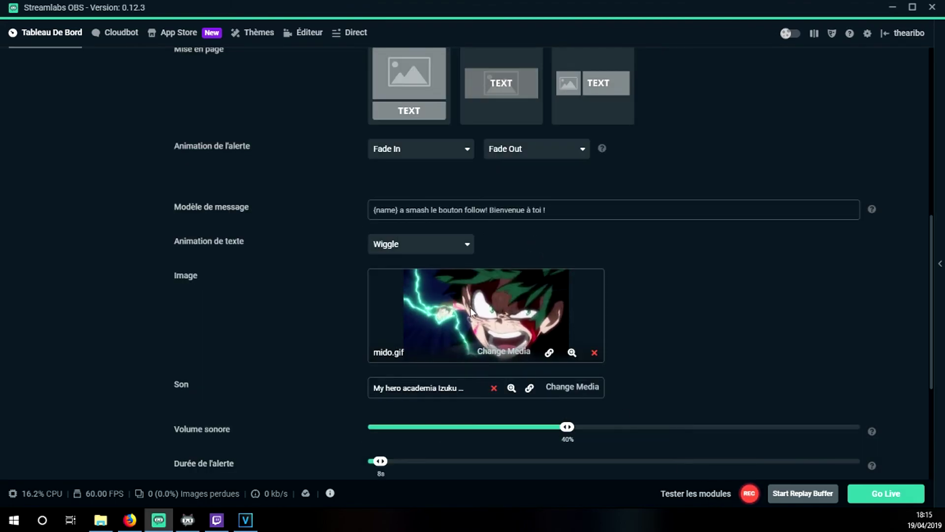
Step: Browse the stock sounds for the follow alert, highlighting Funny Blunder and Level Up among the options
left_click(571, 386)
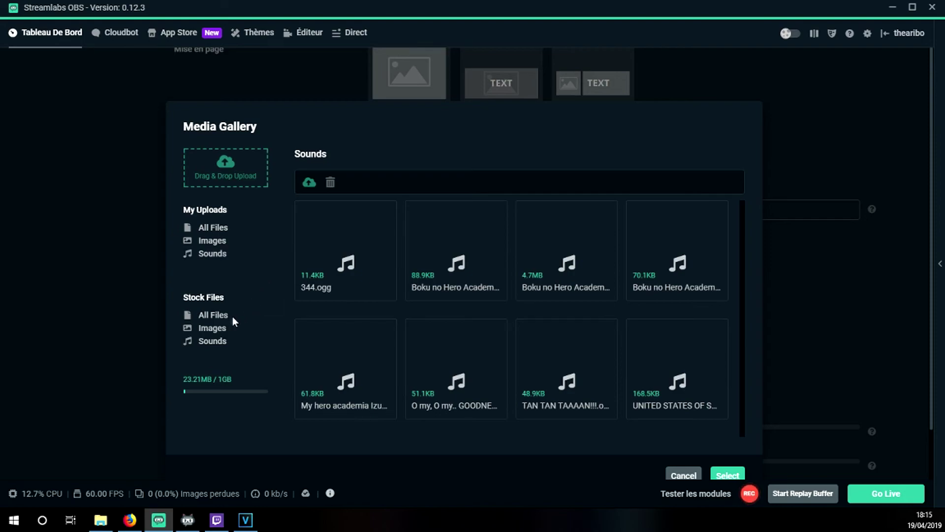
left_click(213, 340)
scroll(418, 259, "down", 2)
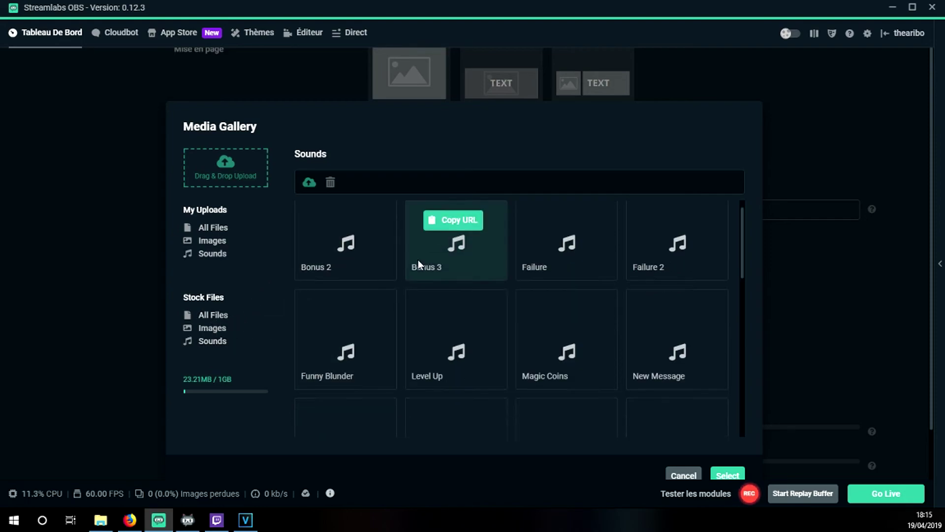
left_click(338, 271)
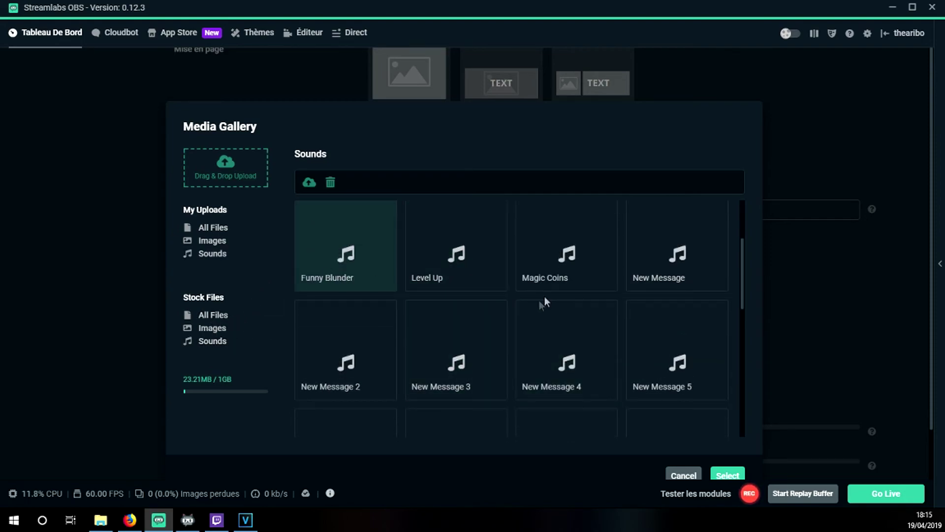
left_click(448, 277)
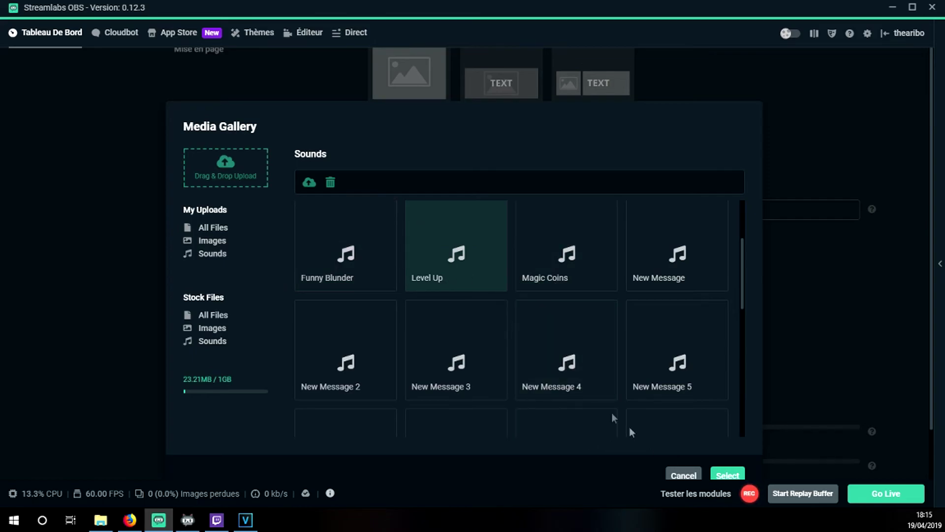
scroll(551, 323, "down", 5)
scroll(551, 324, "down", 3)
scroll(433, 286, "up", 5)
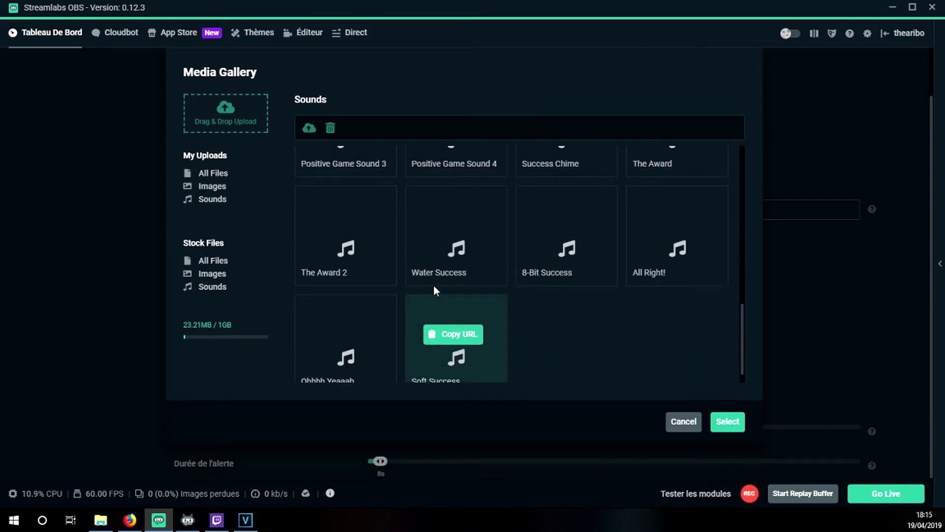
scroll(434, 285, "up", 6)
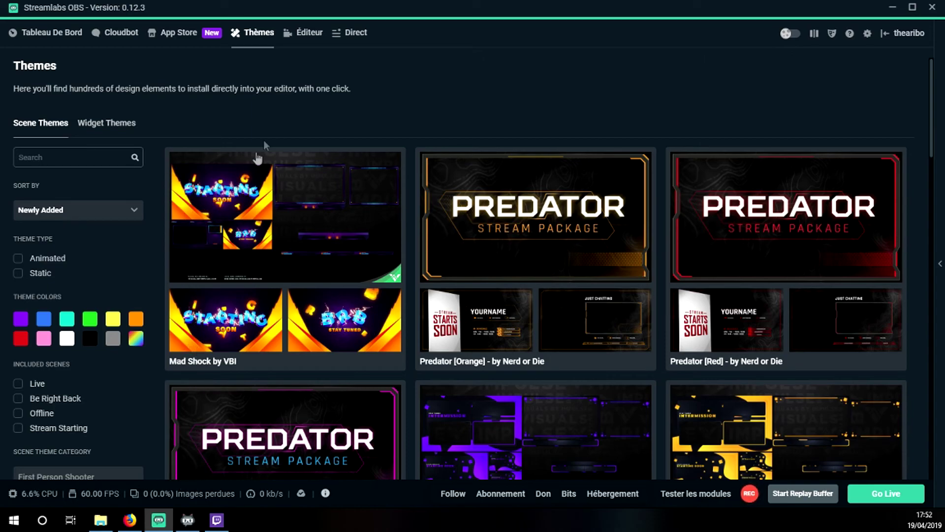
Step: View the Direct page, return to the editor and switch the scene collection to Main
left_click(349, 36)
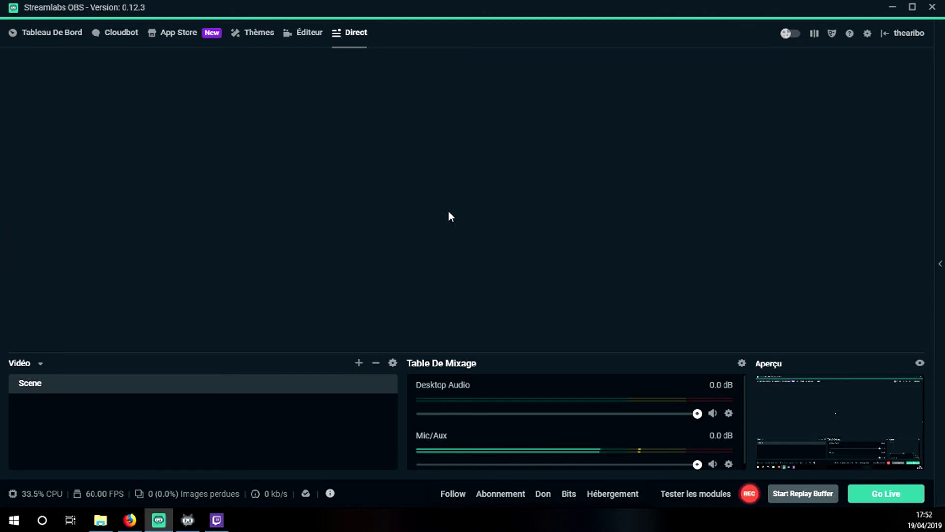
left_click(314, 39)
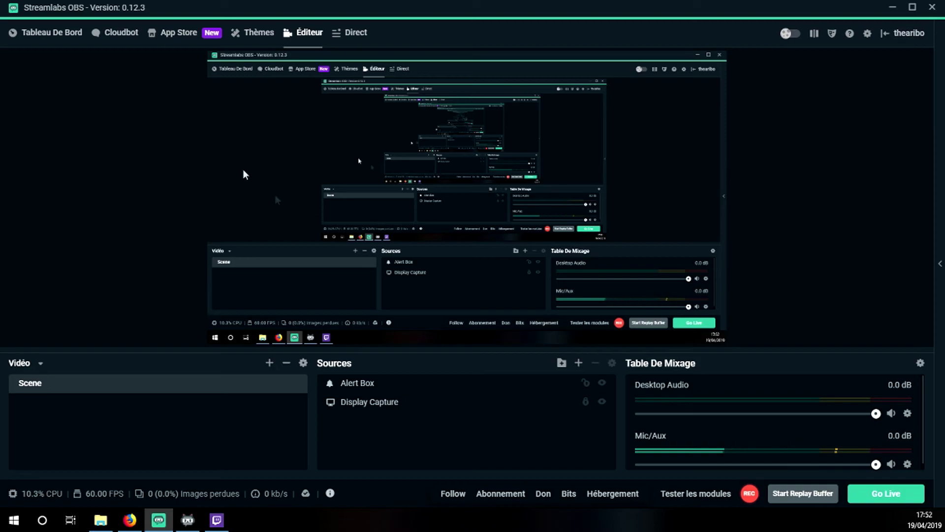
left_click(41, 364)
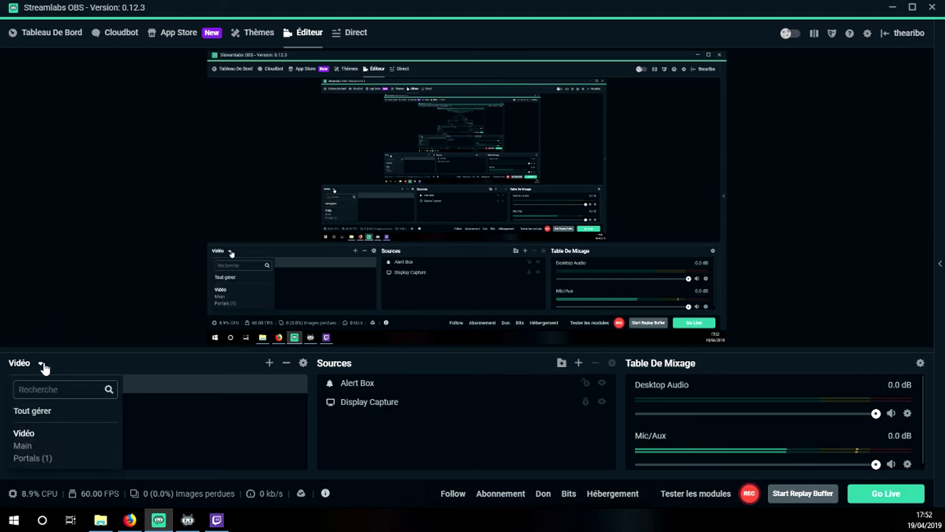
left_click(31, 446)
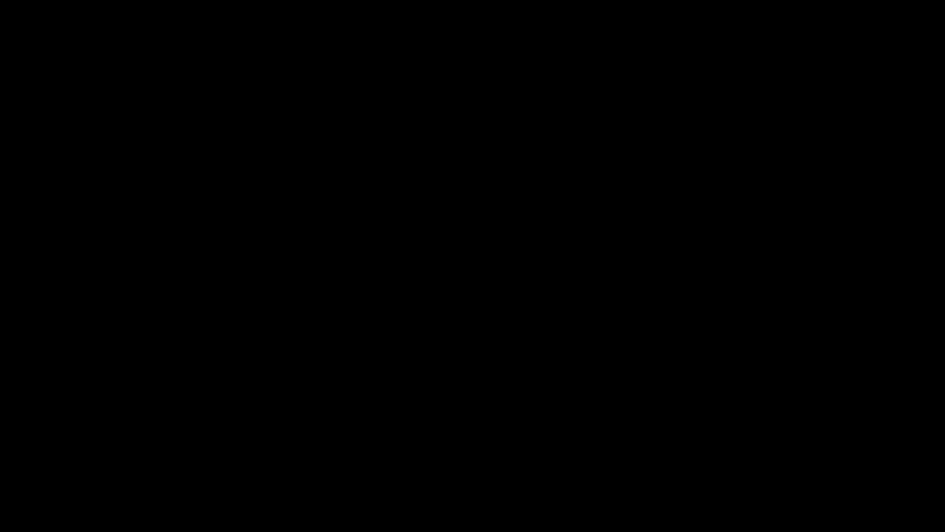